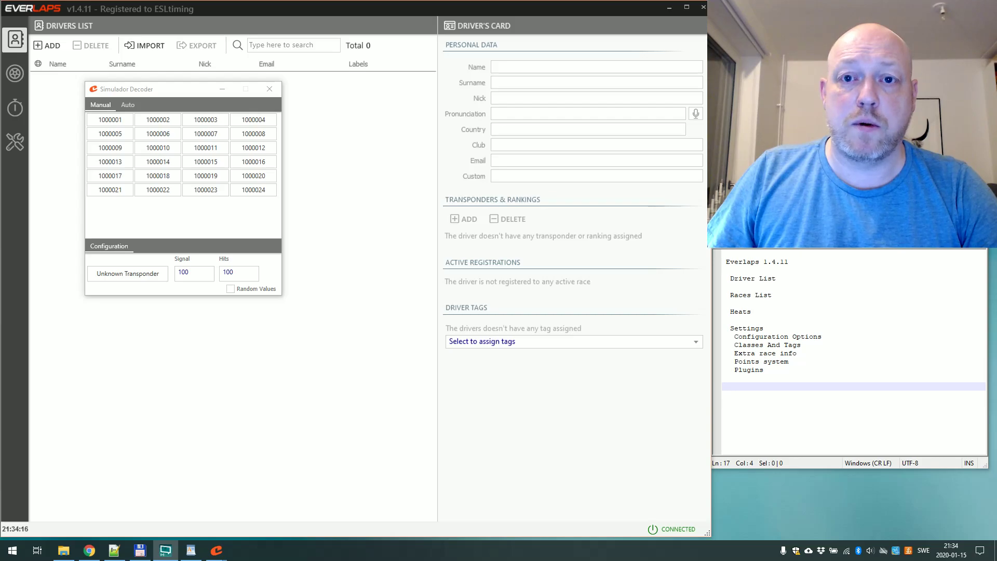
Show the desktop's Everlaps shortcuts, minimize Simulador Decoder and bring Everlaps back.
click(669, 8)
click(336, 293)
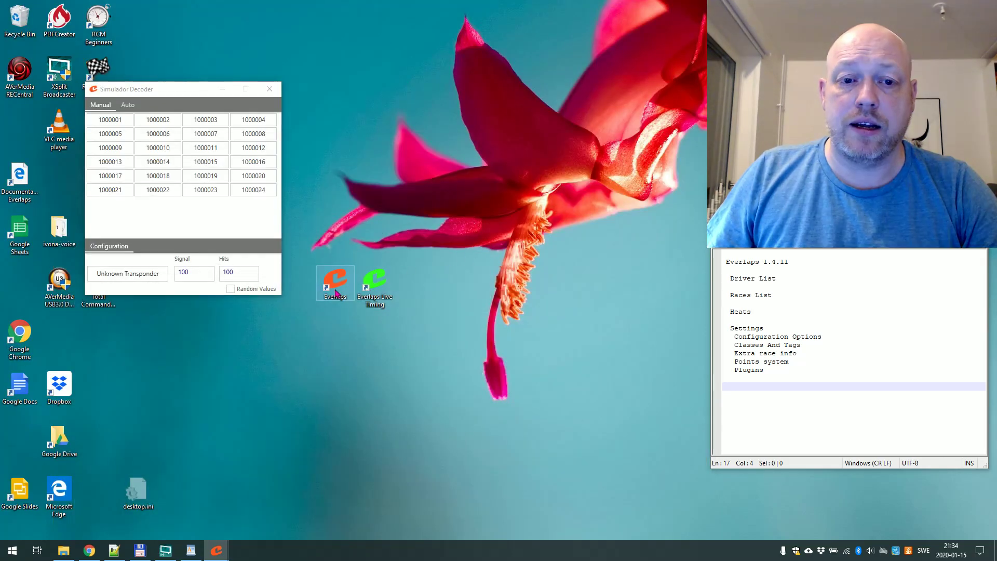
click(384, 297)
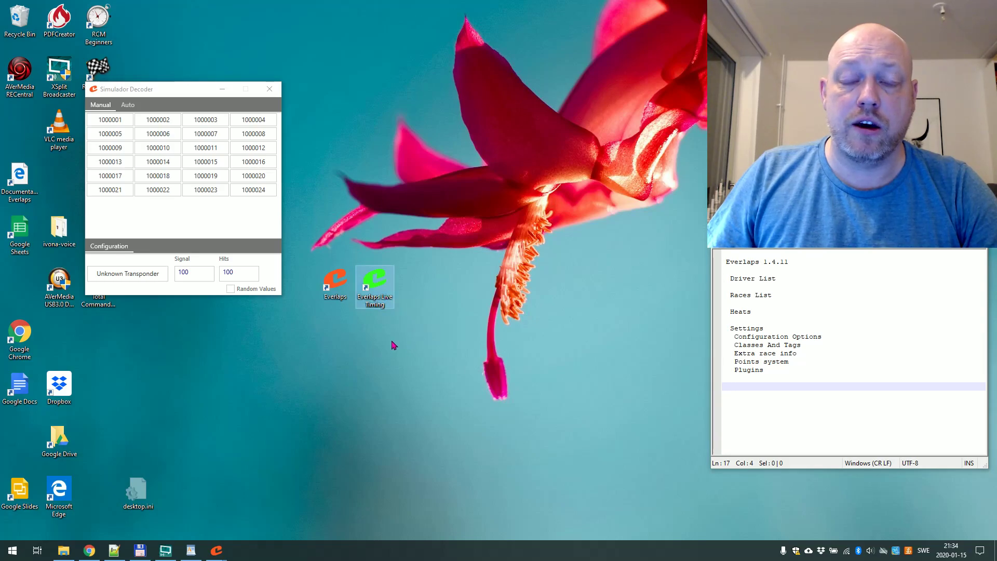
click(224, 90)
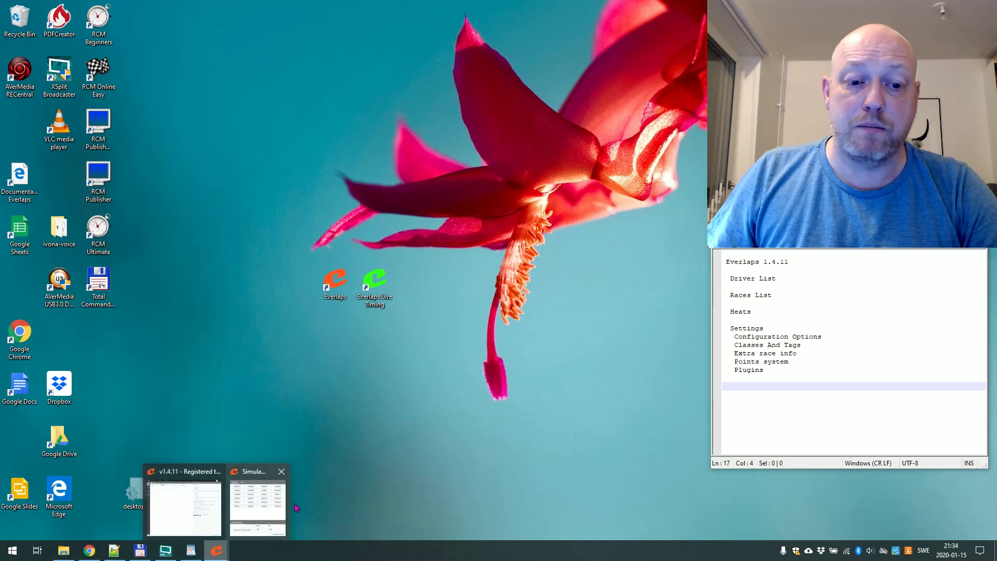
click(180, 501)
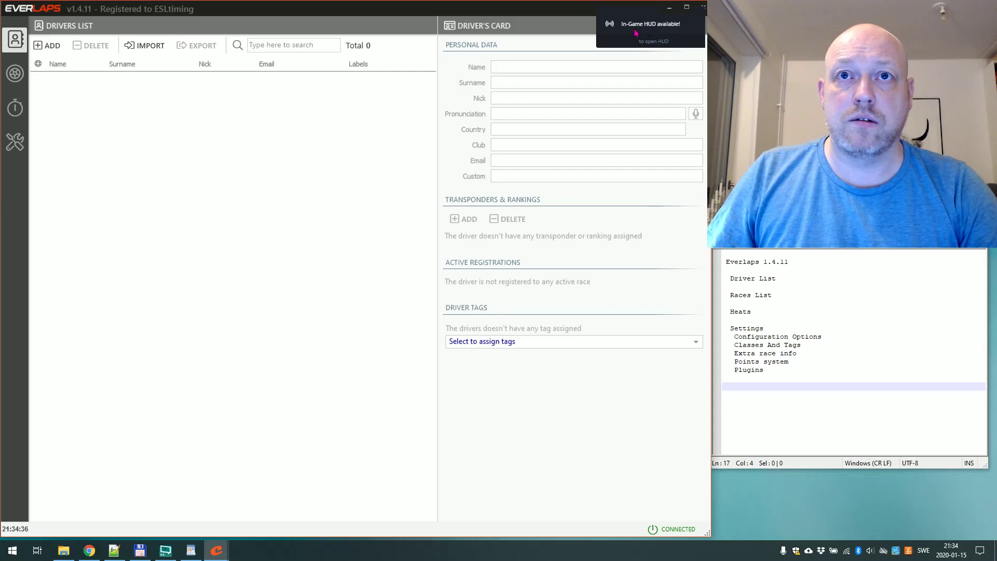
Nudge the Everlaps window, briefly show the desktop, then restore Everlaps.
mouse_move(549, 14)
mouse_down()
mouse_move(582, 24)
mouse_move(549, 14)
mouse_up()
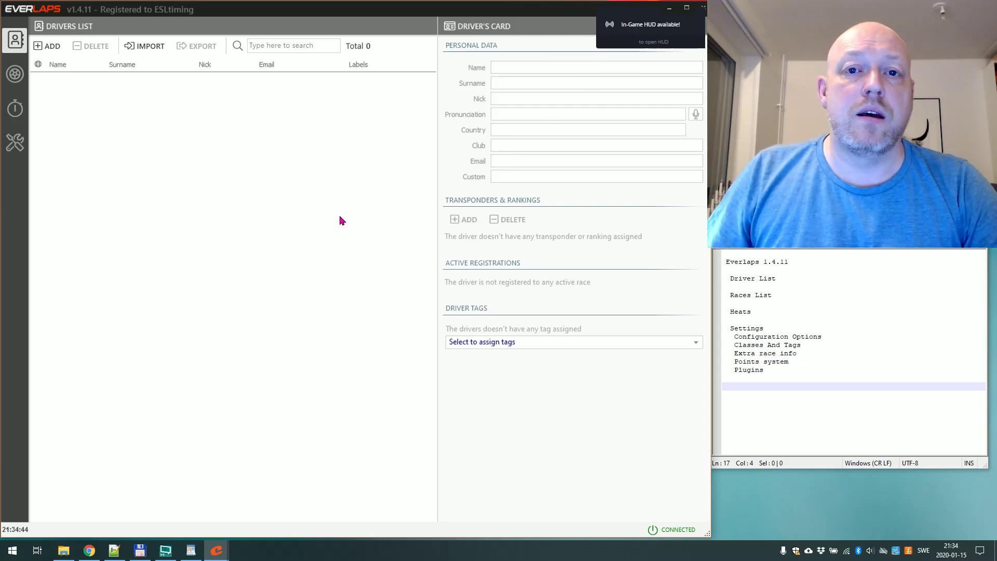
key(super+d)
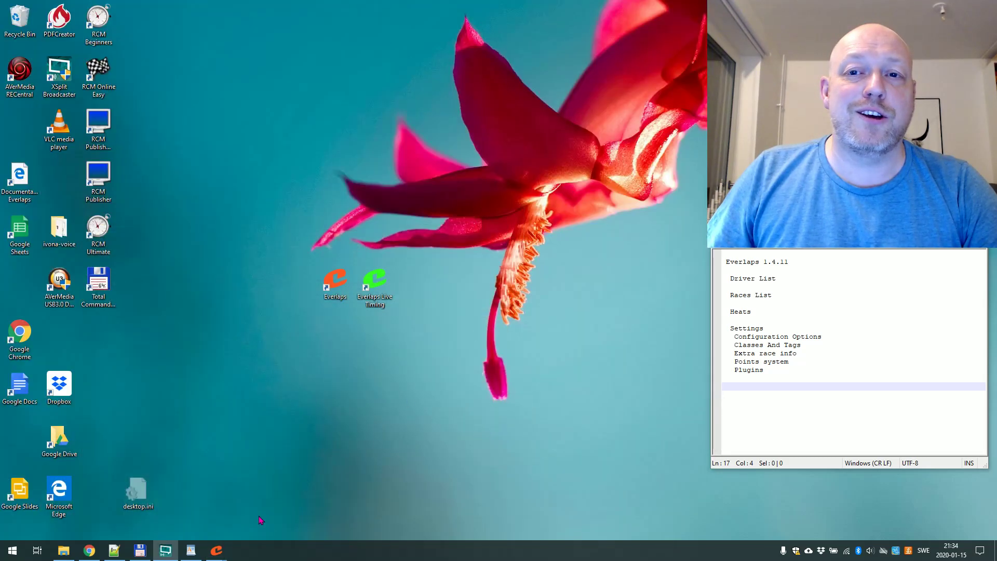
mouse_move(217, 550)
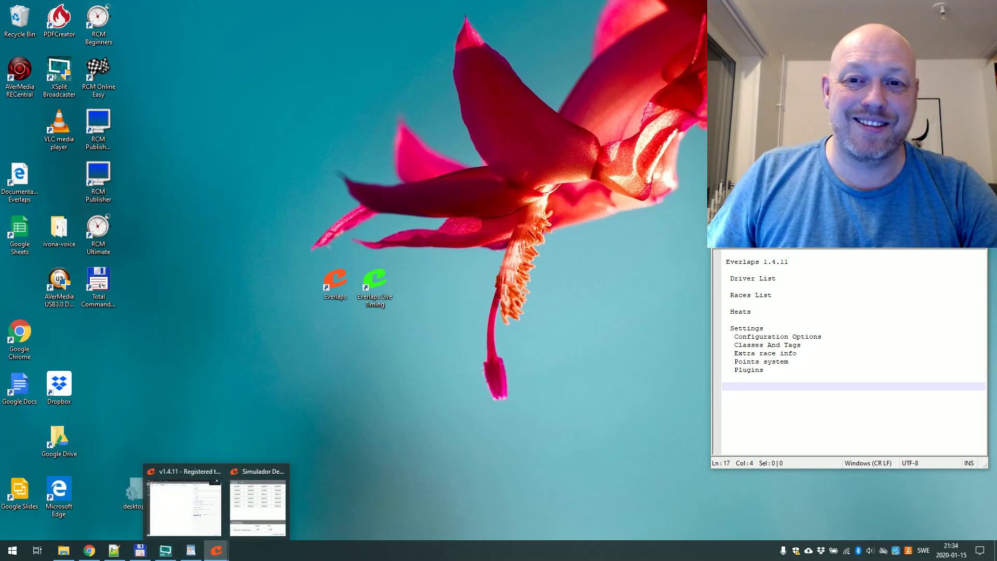
click(184, 506)
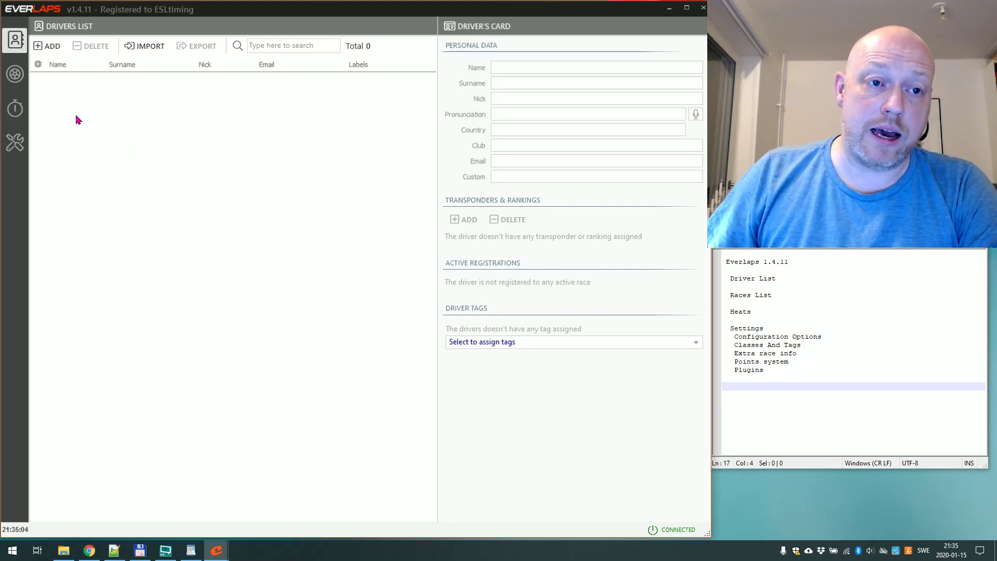
Add a new driver and fill in the first name, surname and nickname.
click(46, 51)
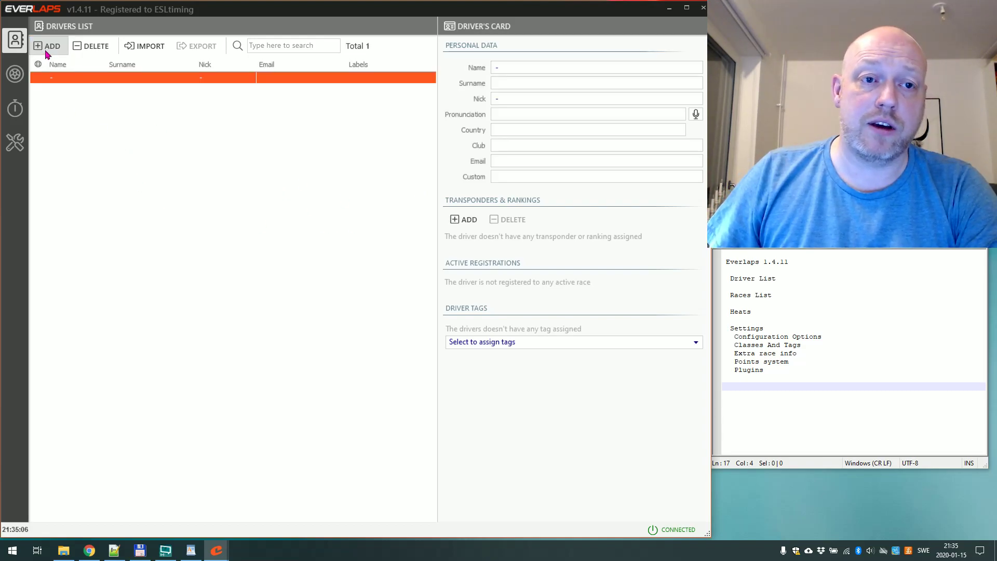
click(509, 63)
key(Tab)
key(Tab)
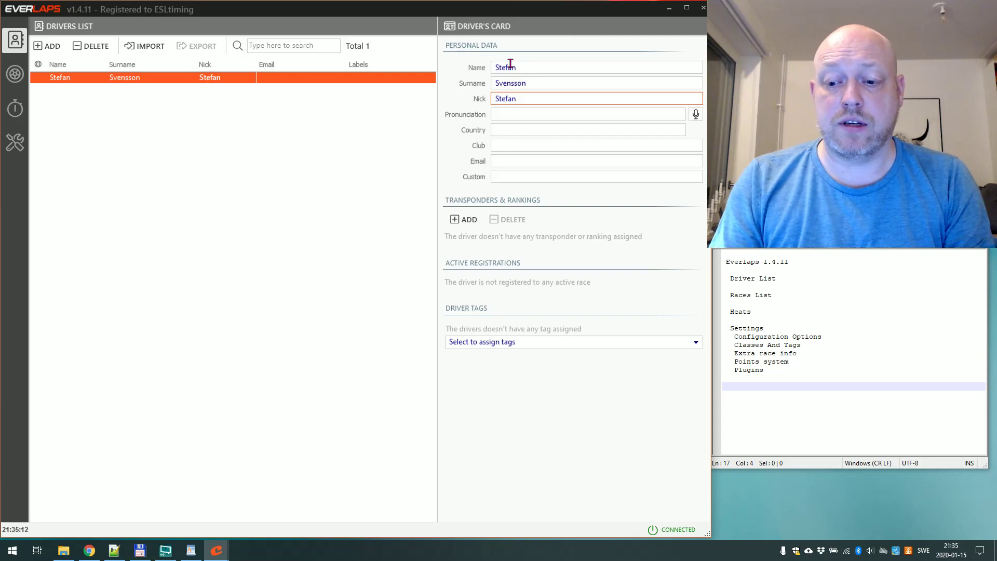
key(ctrl+a)
text(St)
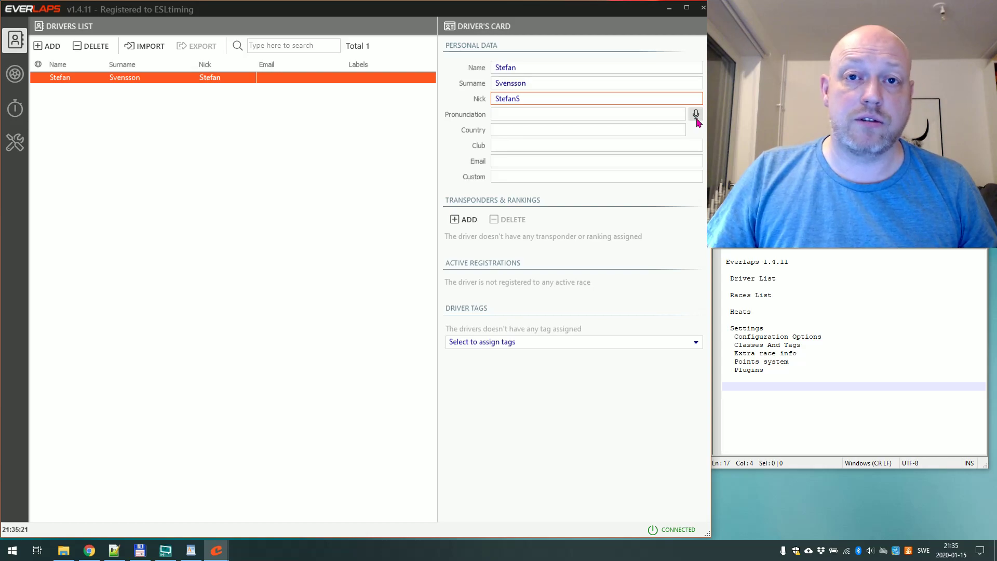
key(BackSpace)
text(s)
click(695, 115)
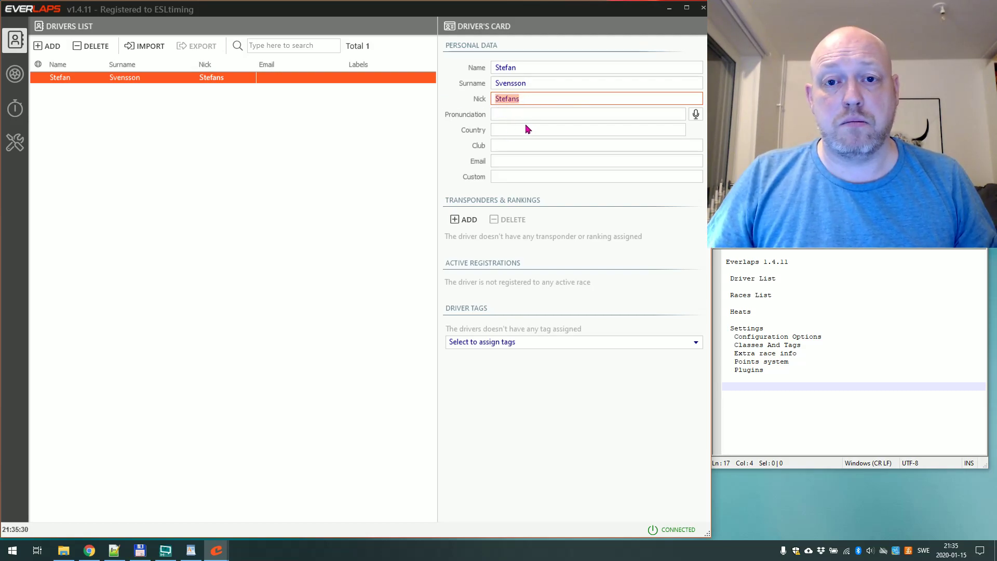
Set the driver's country to SE and club to MHF Skarpnäck.
click(498, 130)
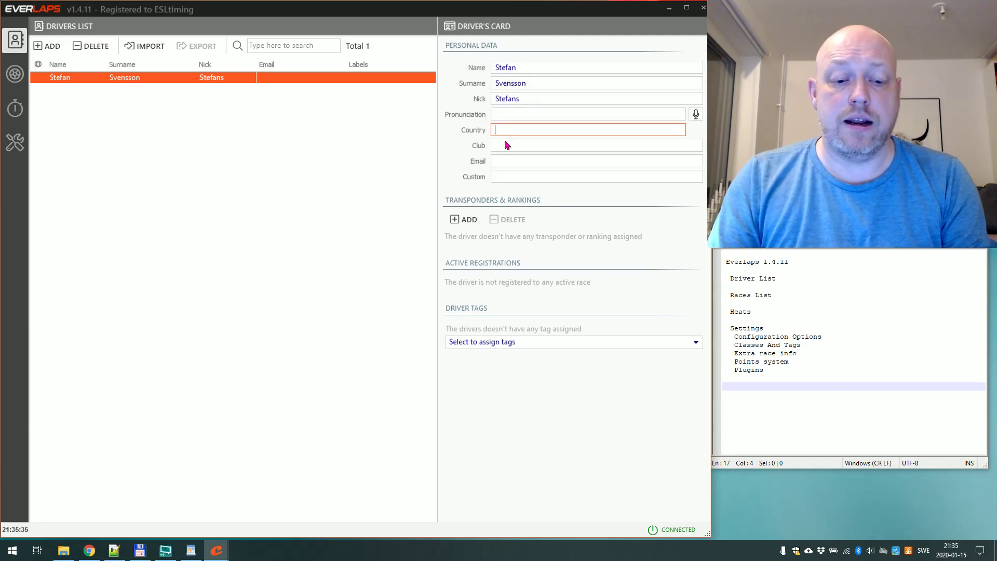
text(SWE)
key(BackSpace)
key(BackSpace)
text(E)
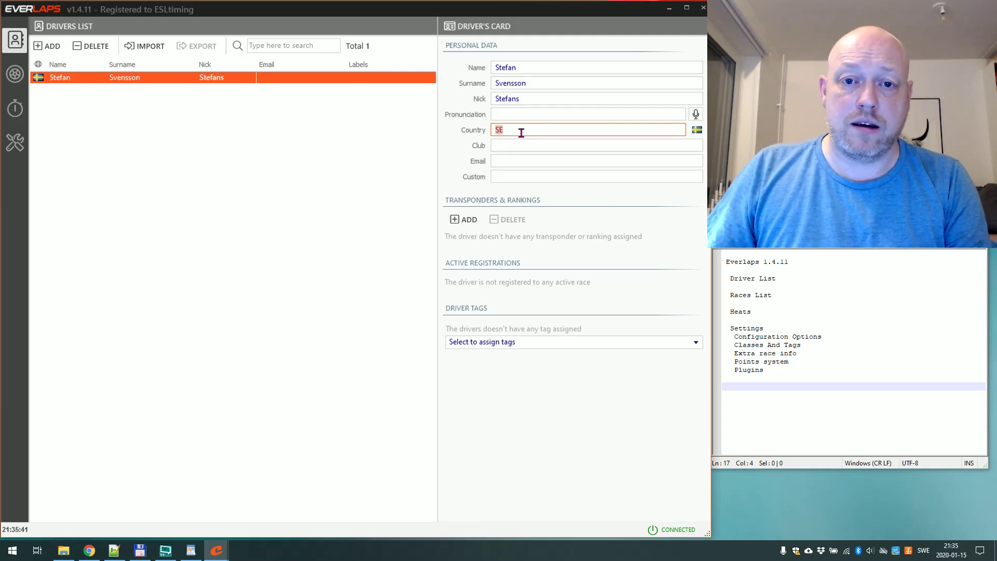
text(sweden)
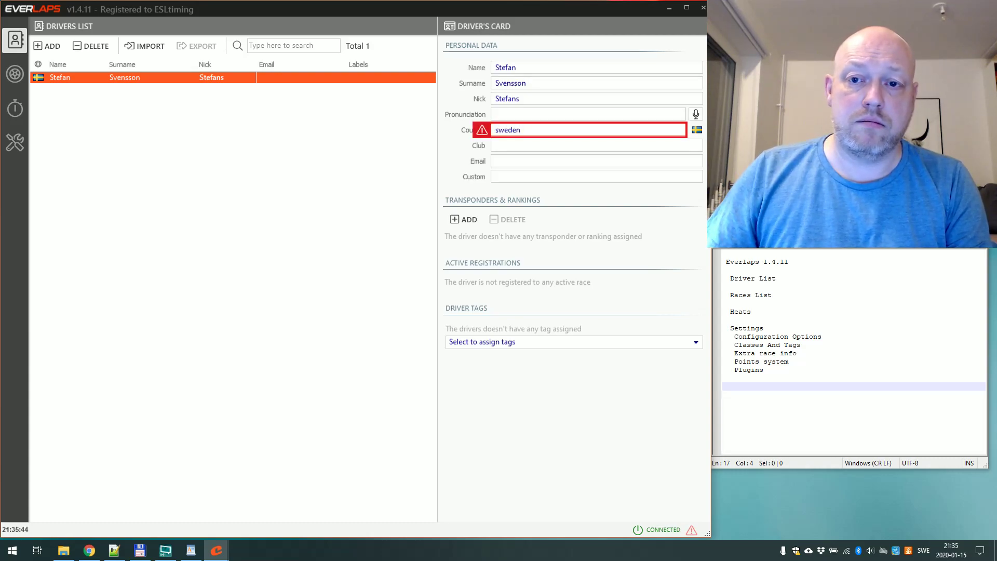
double_click(520, 131)
key(BackSpace)
text(SE)
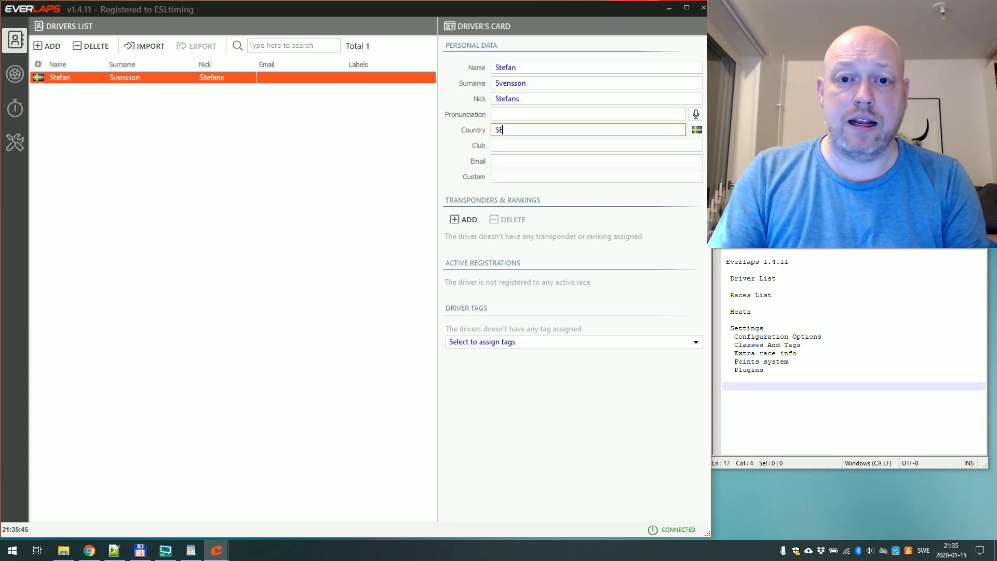
click(498, 148)
text(MHF Skarpnäck)
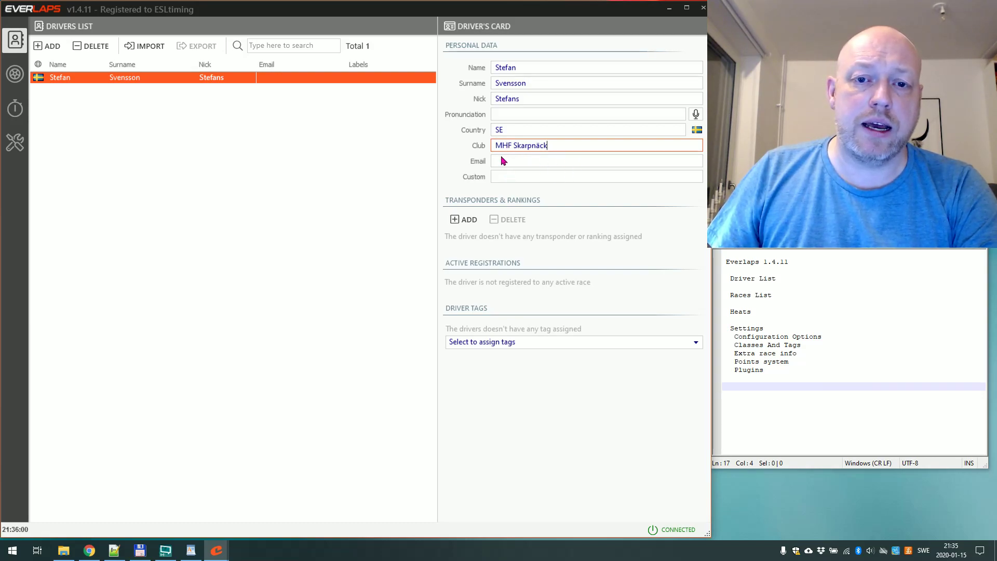
click(506, 179)
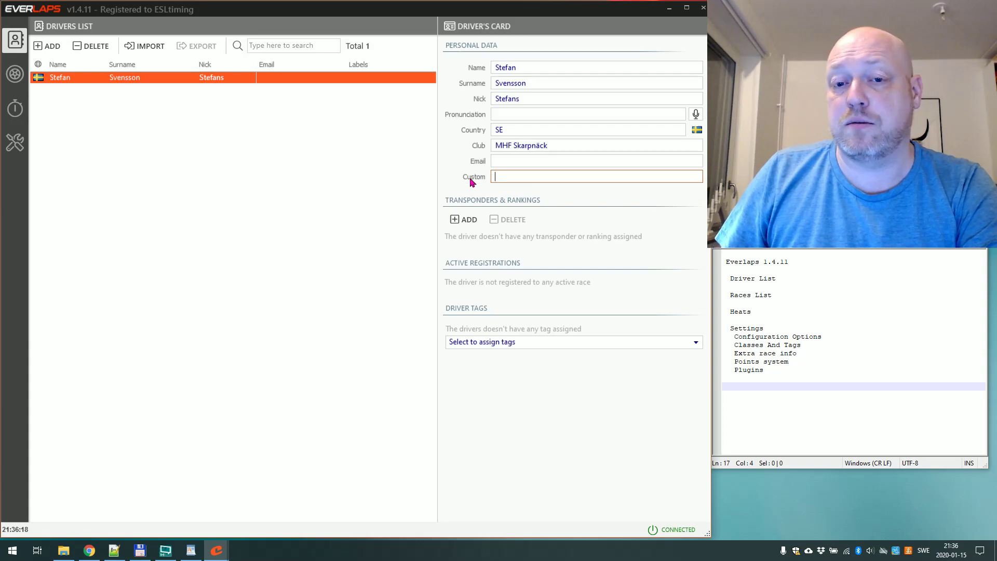
Add a Default transponder 1000001 to the driver's card.
click(469, 220)
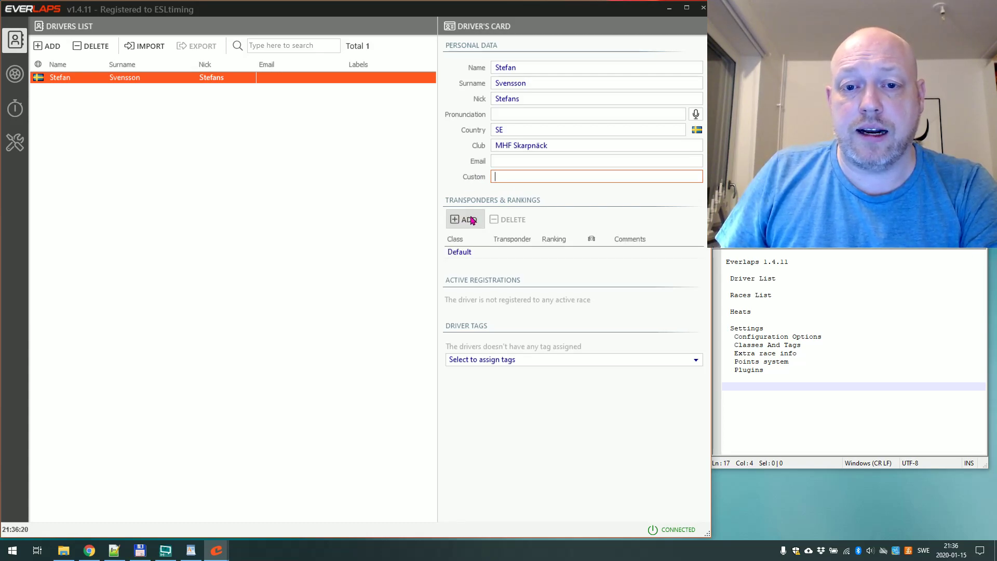
click(503, 252)
text(1000001)
key(Return)
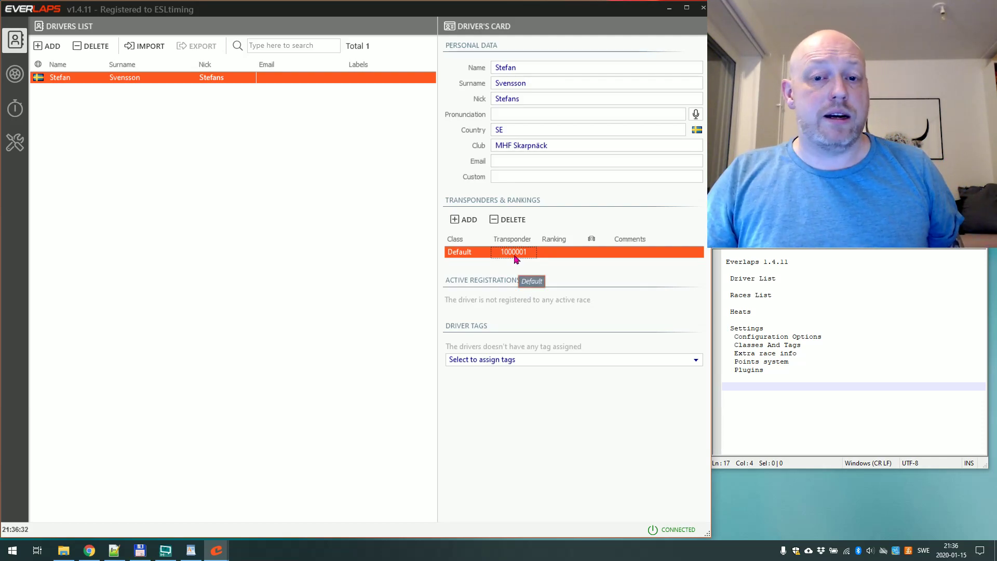
Add a second transponder 1000002 for class 1:10 2WD, leaving ranking and vehicle empty.
click(464, 219)
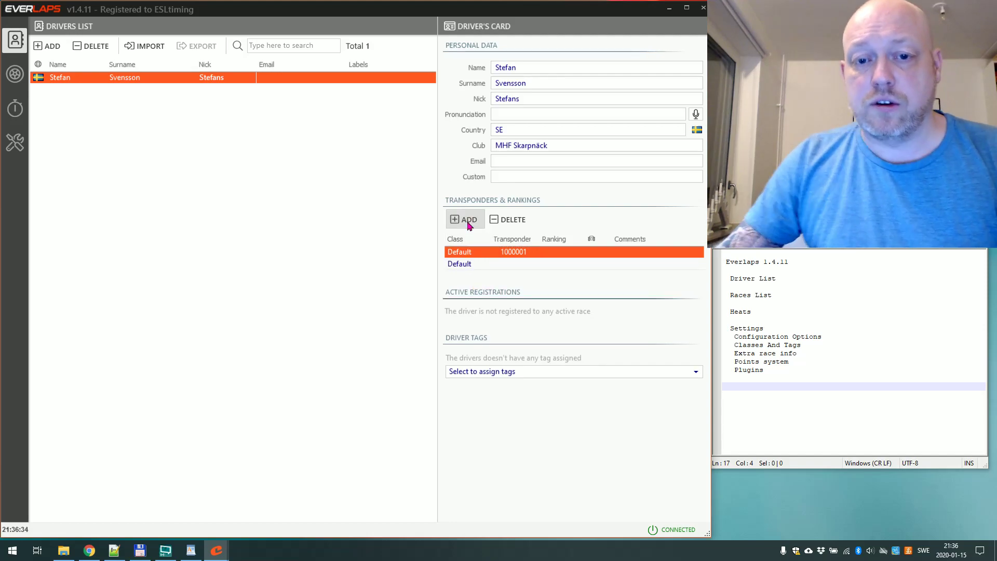
click(464, 265)
click(463, 266)
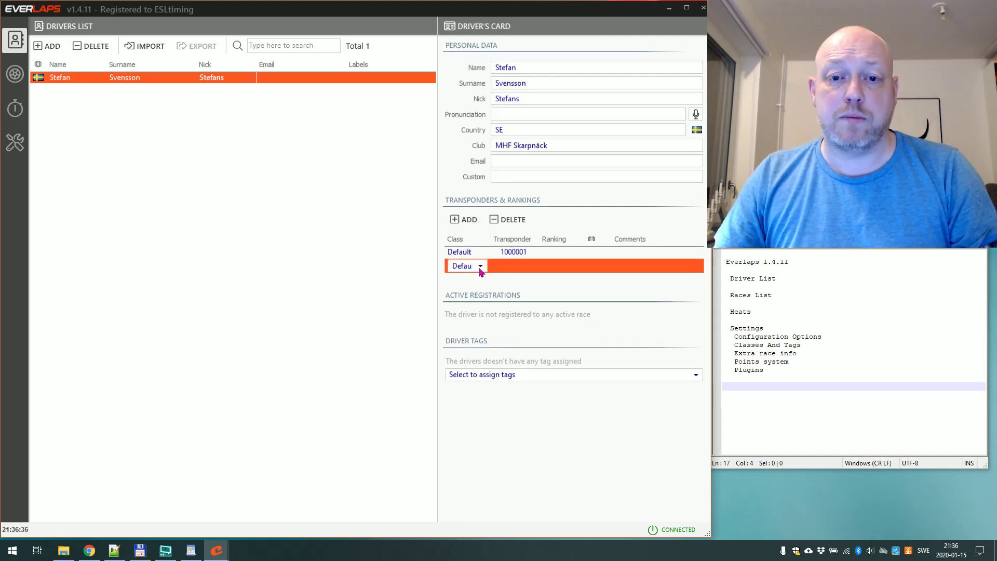
click(480, 265)
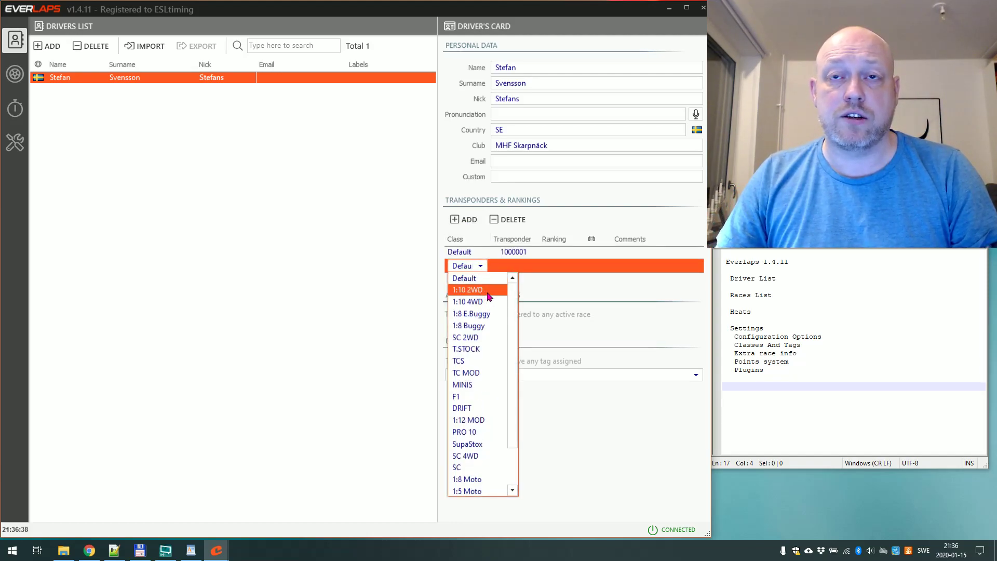
click(493, 294)
click(508, 267)
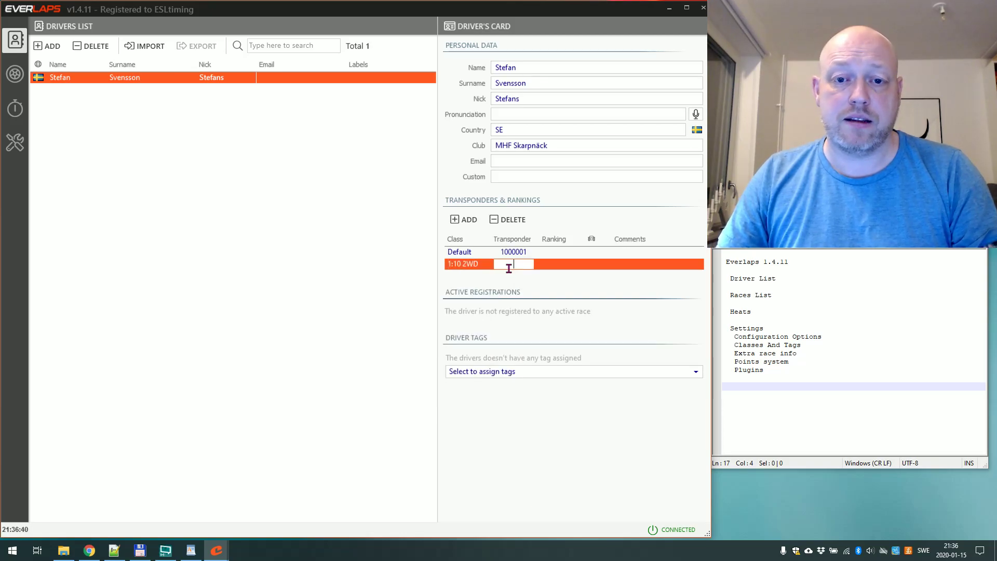
text(1000002)
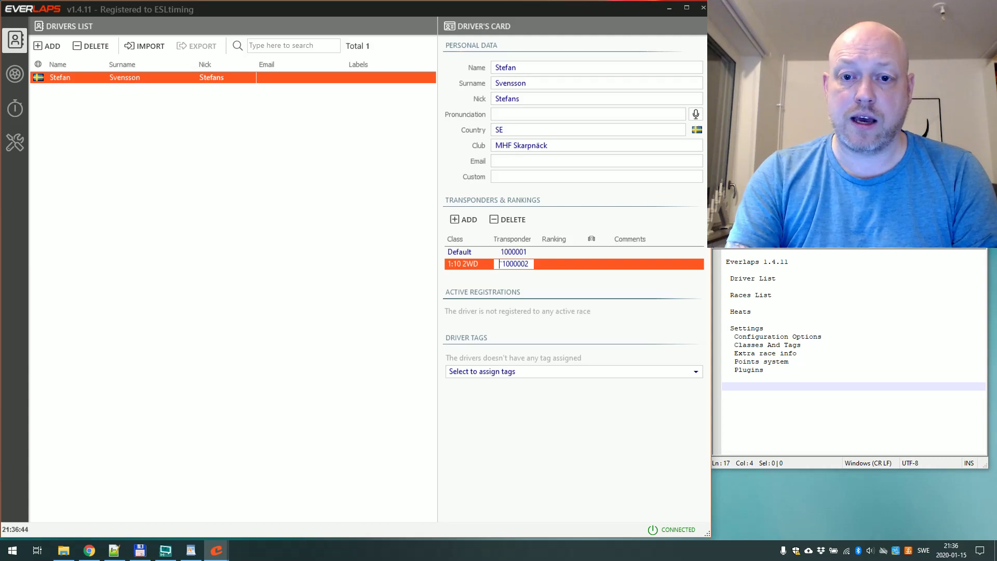
click(500, 264)
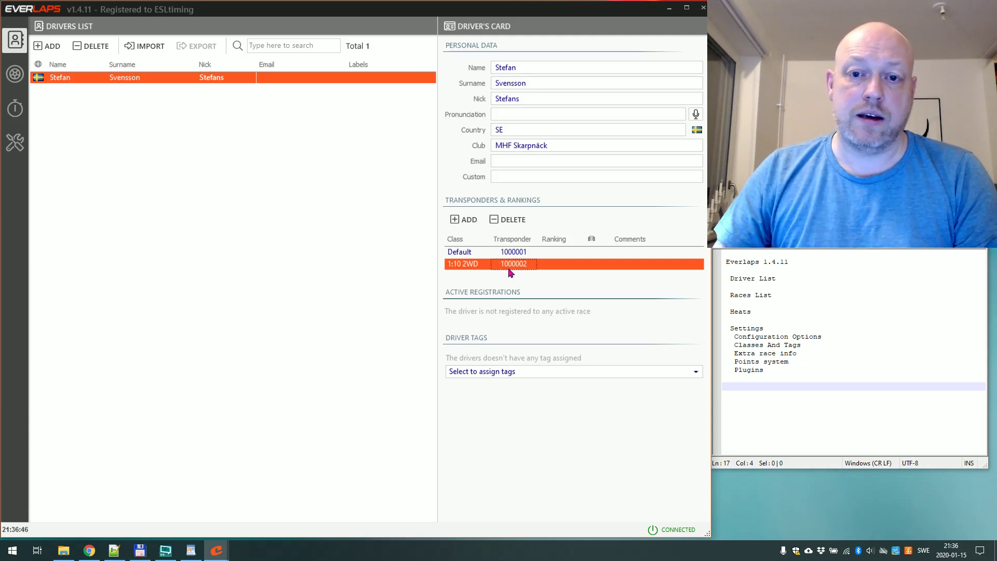
click(555, 254)
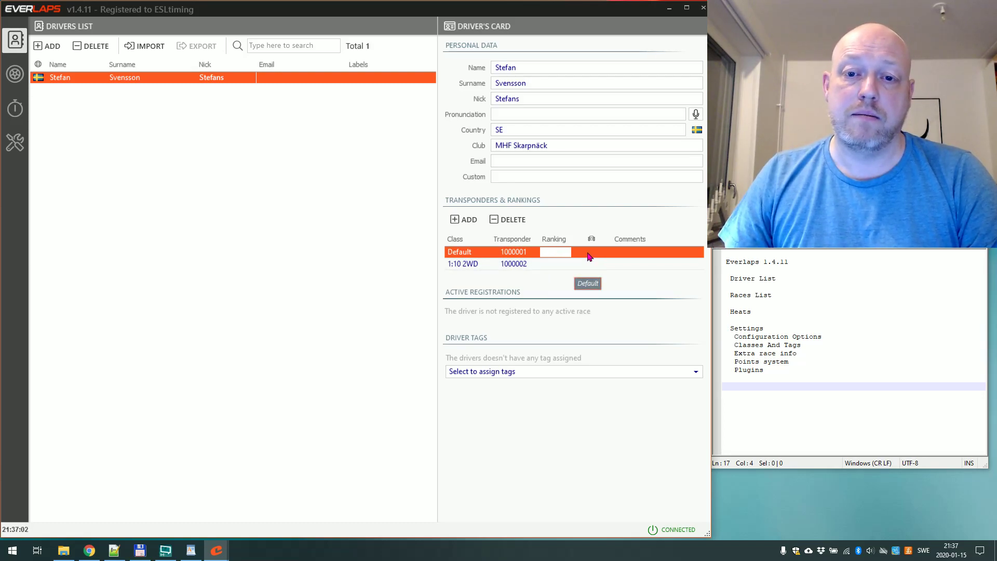
click(592, 252)
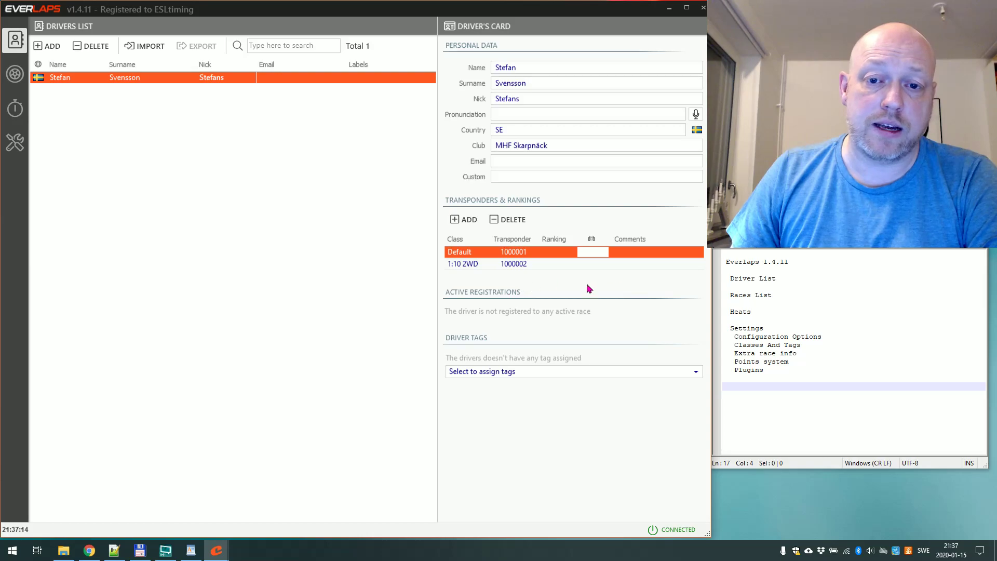
click(546, 295)
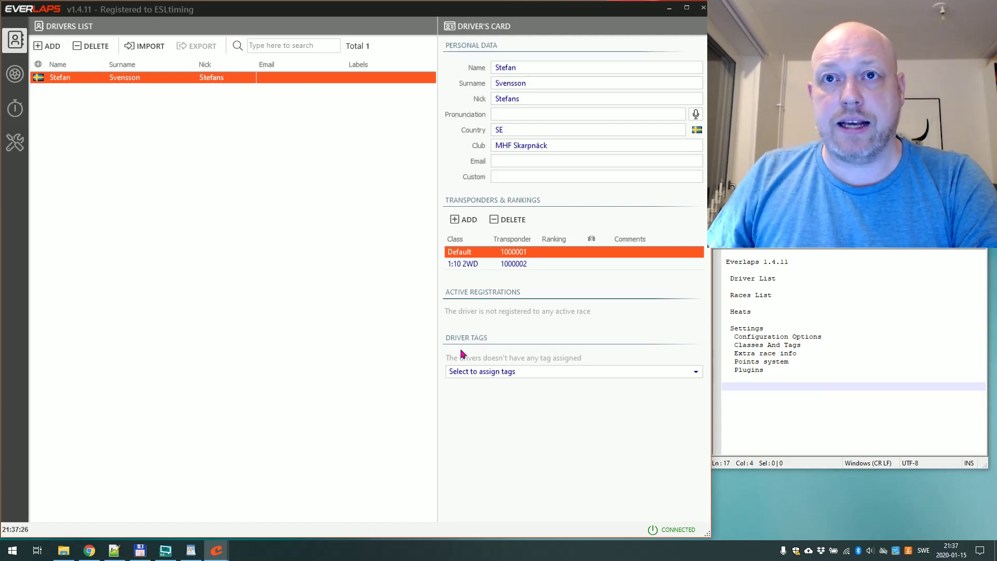
Assign the o35 and o40 tags to the driver.
click(482, 372)
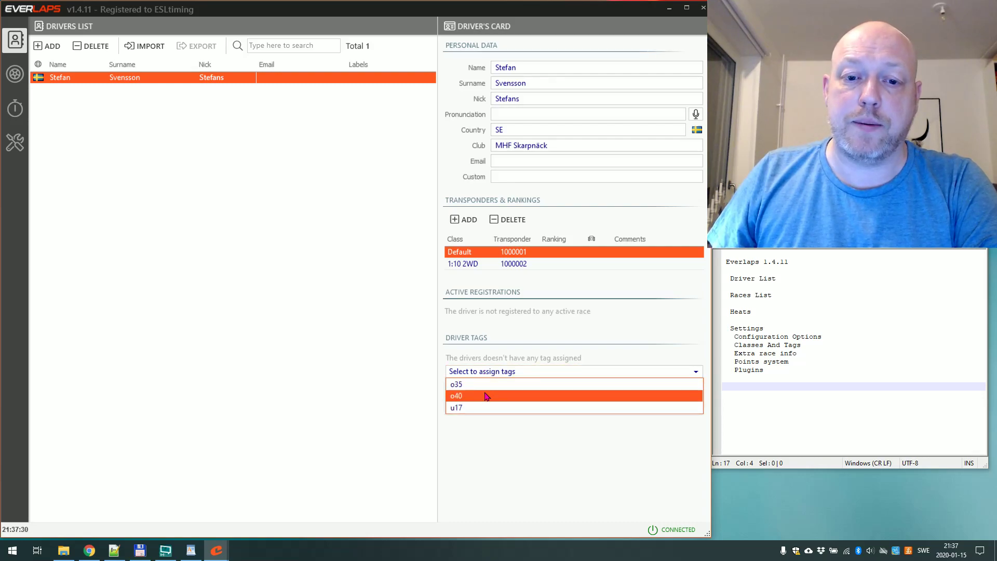
click(486, 385)
click(488, 381)
click(488, 391)
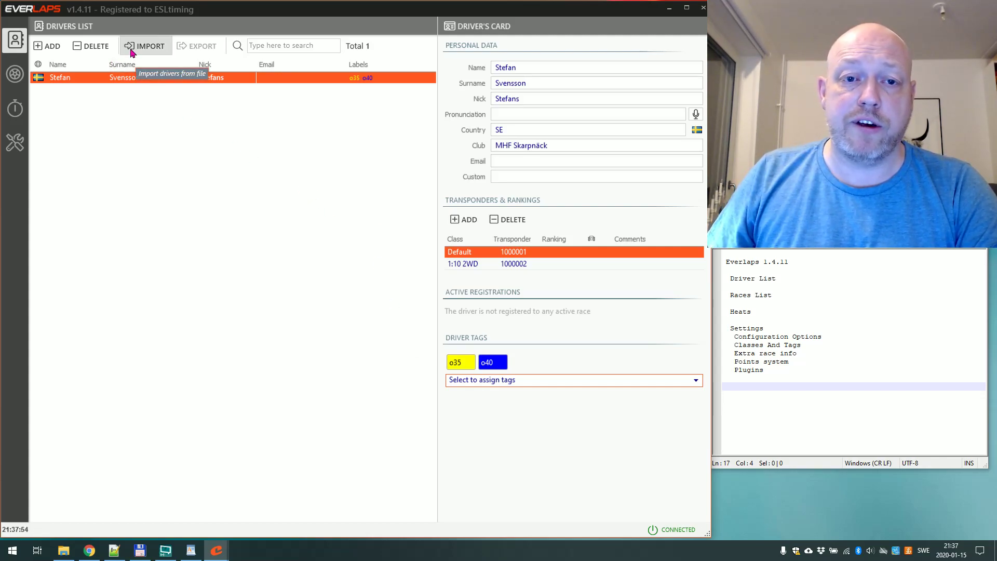
Start a driver import and bring WordPad's CSV header line to the front.
click(131, 47)
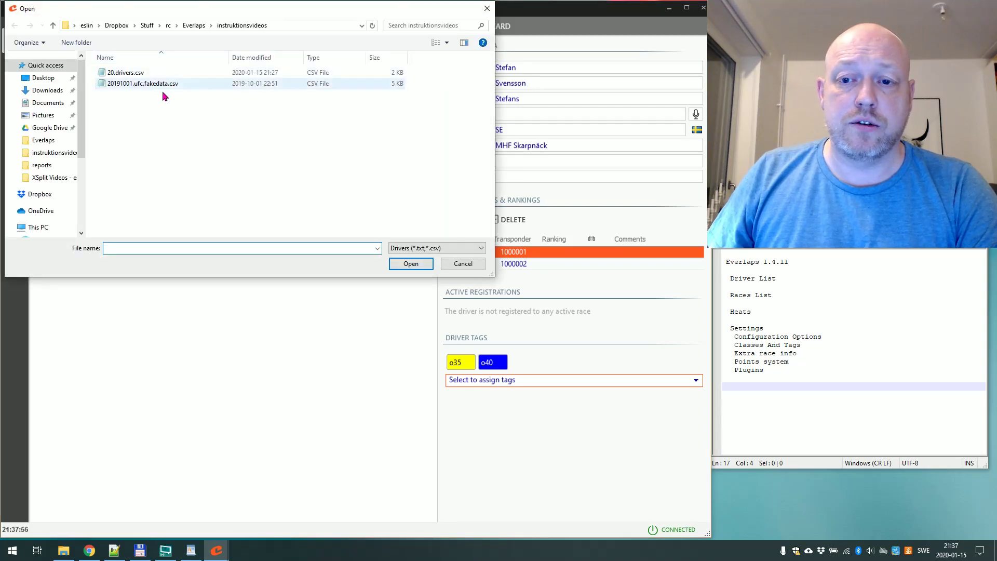
click(192, 549)
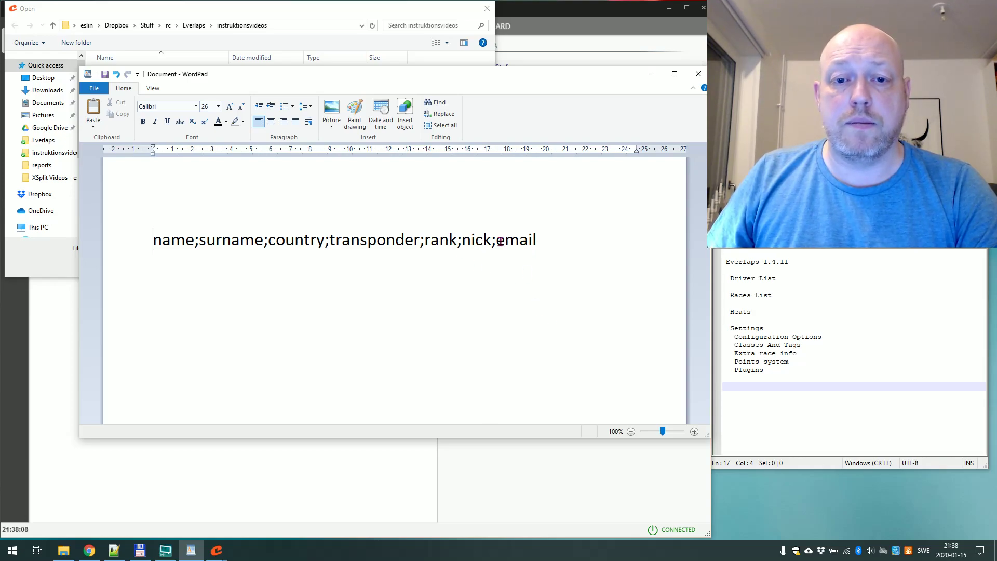
Copy the full driver CSV from the editor and paste it over the WordPad document.
click(926, 250)
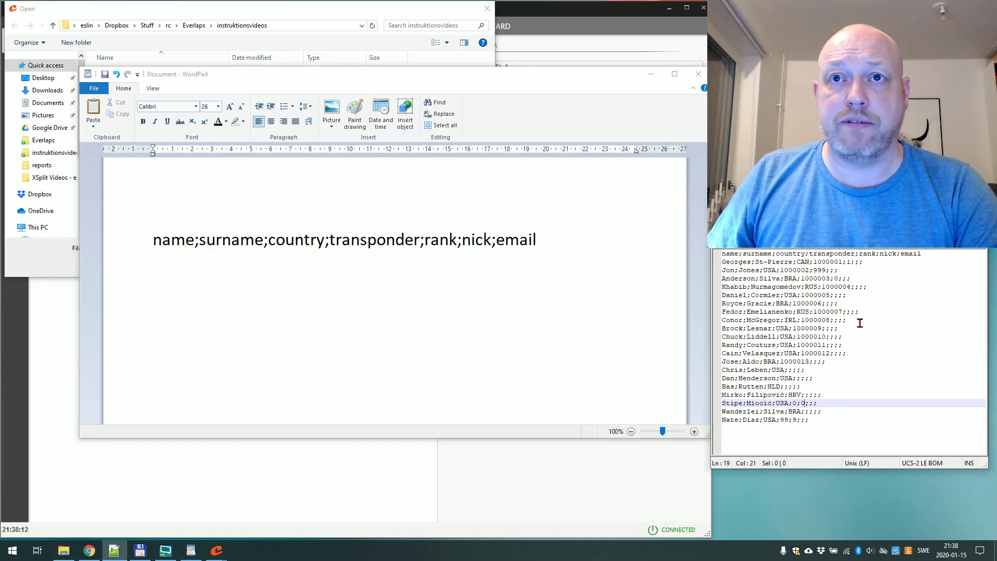
drag(825, 427, 705, 250)
key(ctrl+c)
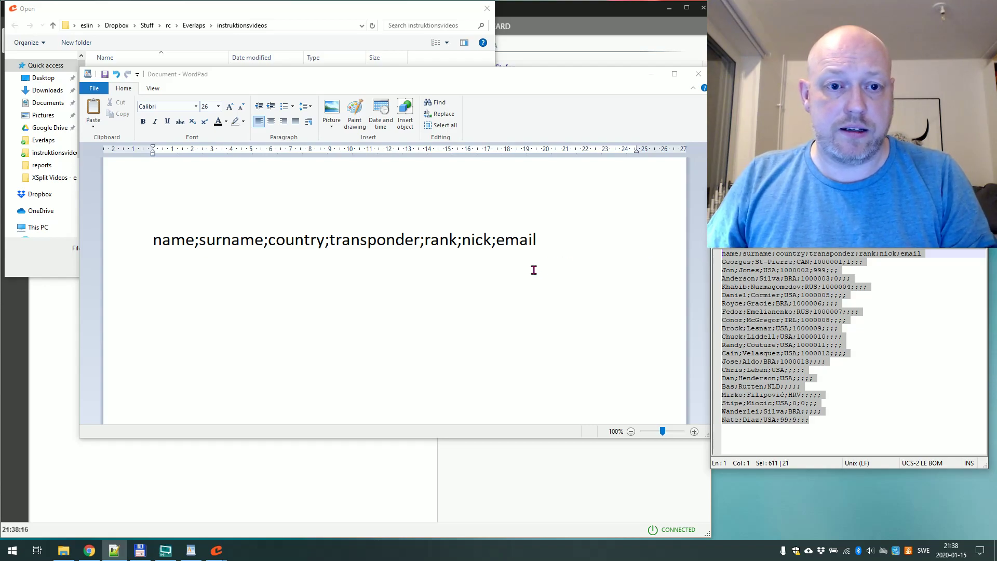
click(176, 226)
key(ctrl+a)
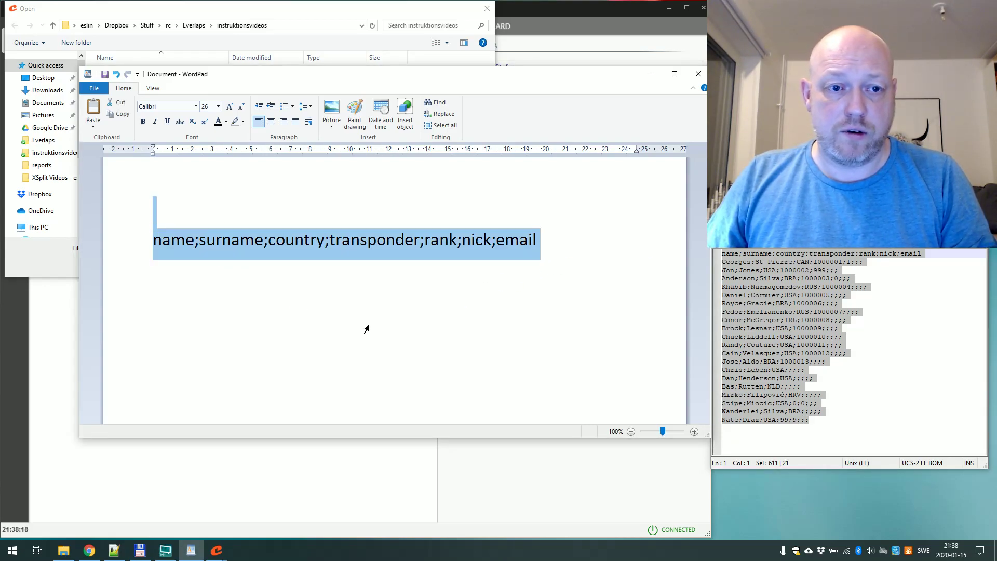
key(ctrl+v)
scroll(410, 334, up, 5)
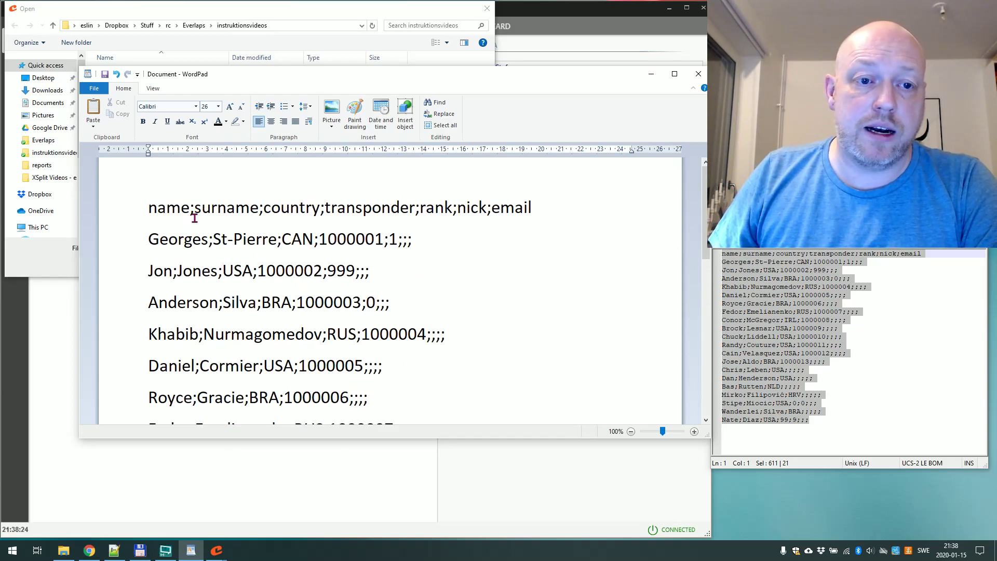
Review the CSV columns: surname, country CAN, transponder 1000001 and ranking 1.
drag(218, 239, 252, 238)
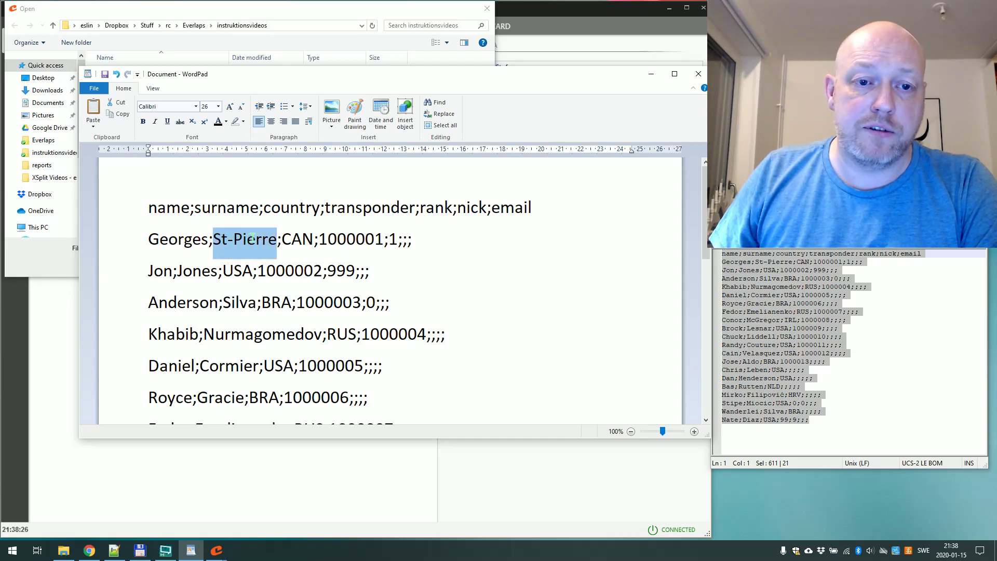
double_click(291, 240)
double_click(342, 240)
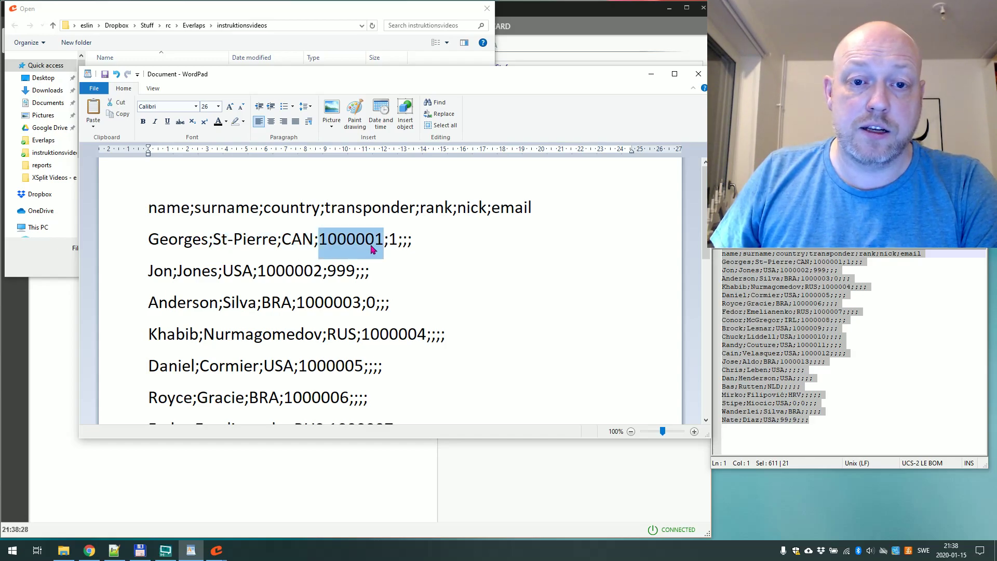
double_click(394, 243)
click(388, 241)
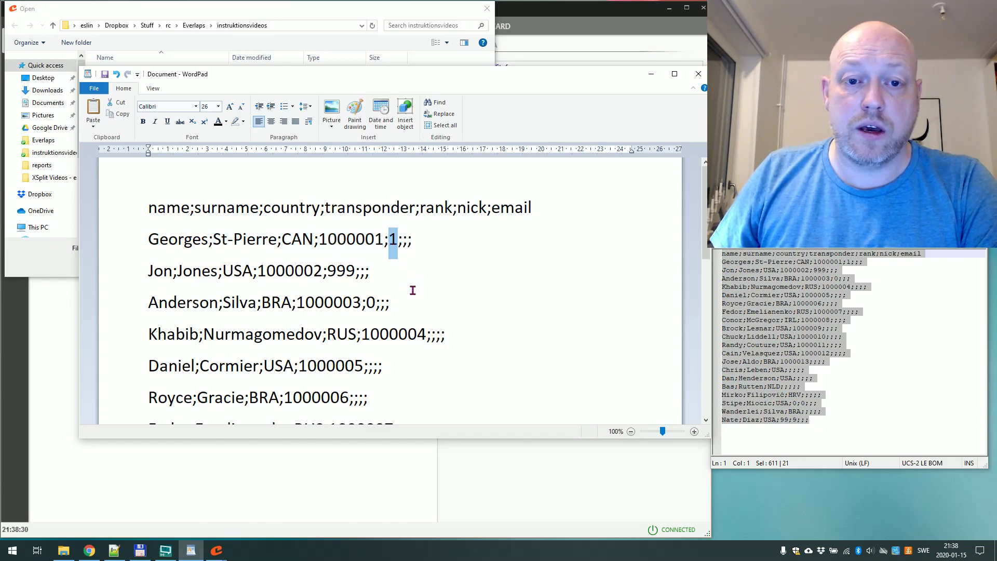
scroll(333, 280, down, 5)
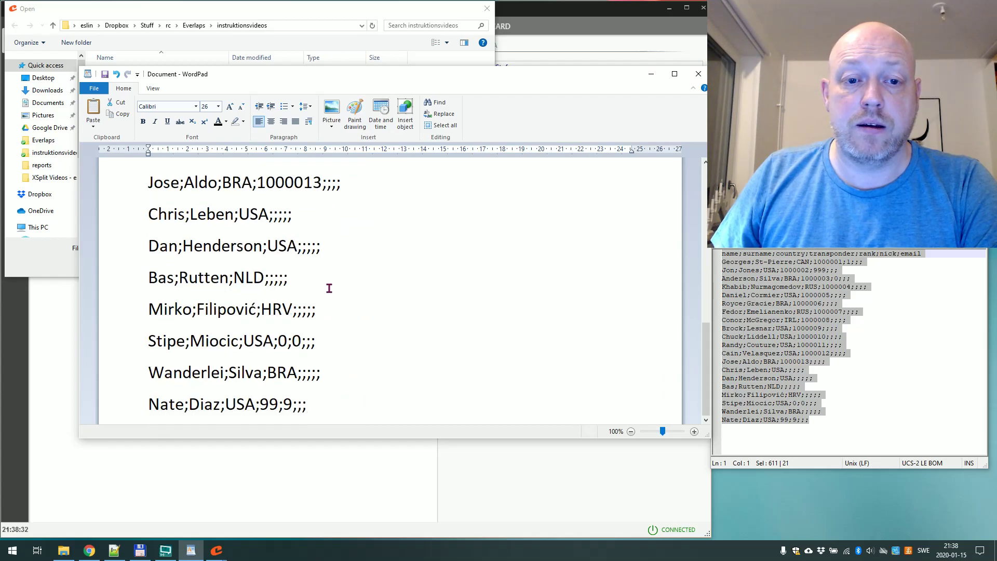
scroll(327, 283, up, 5)
scroll(325, 283, up, 1)
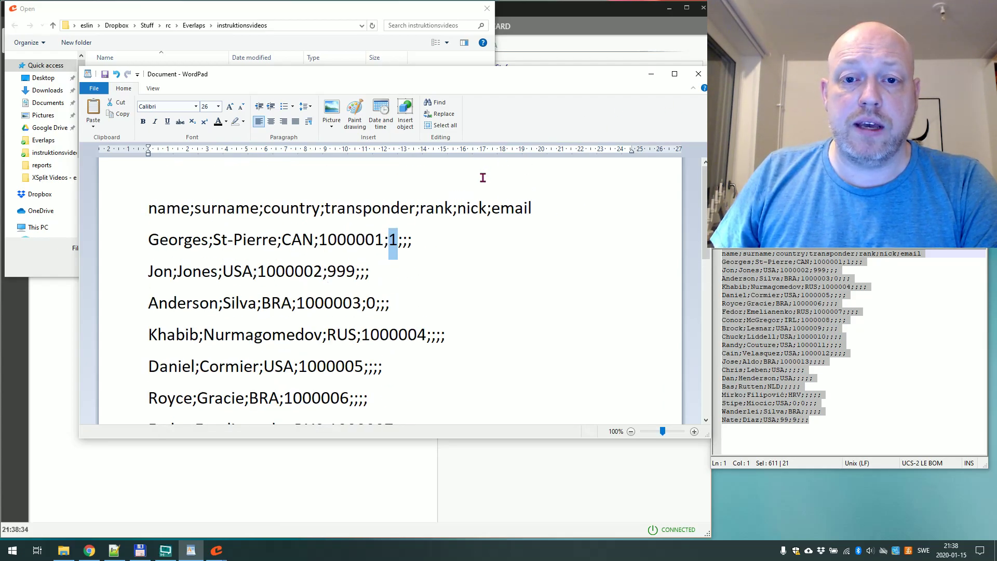
Minimize WordPad and import 20.drivers.csv from the file picker.
click(651, 73)
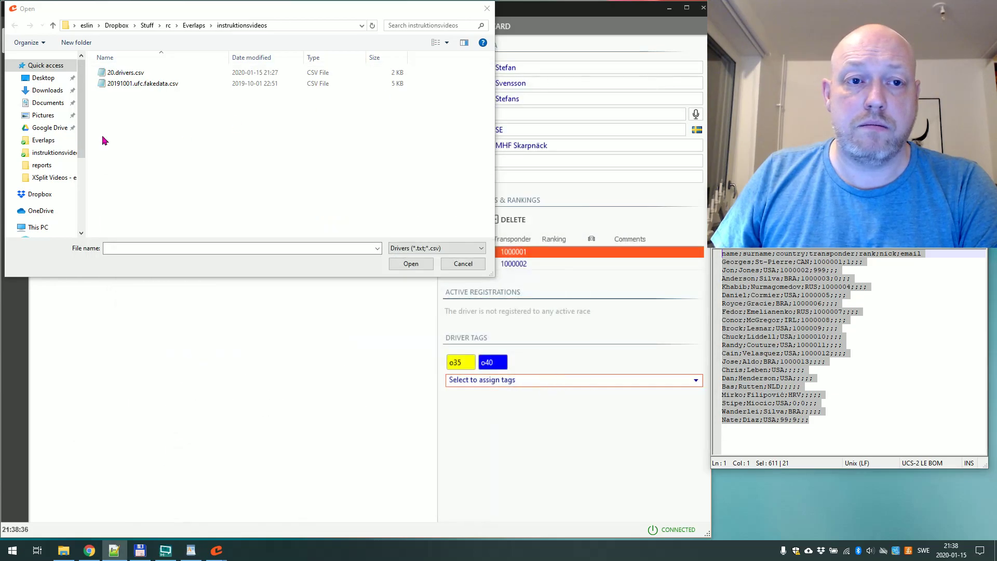
double_click(121, 72)
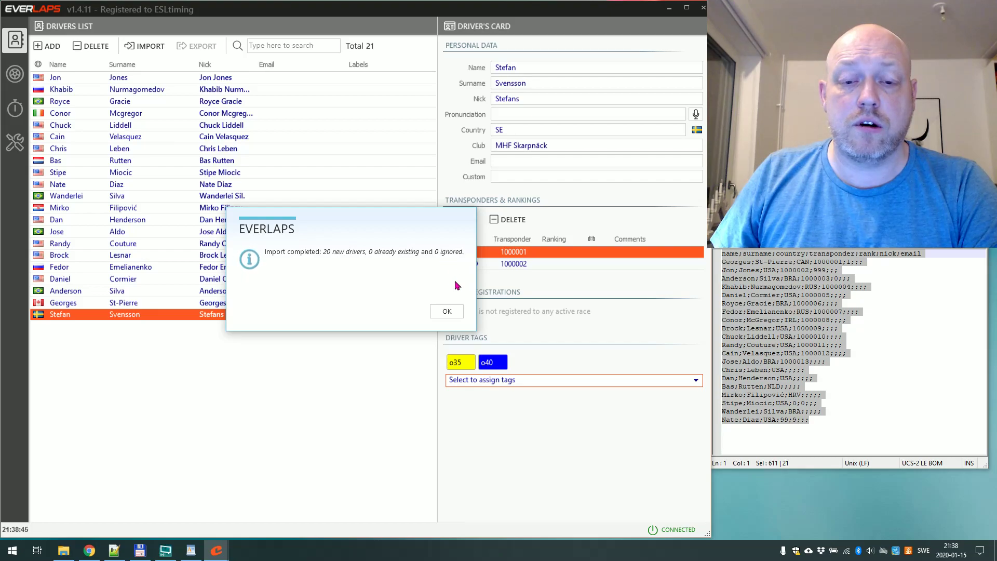
Close the import summary, check two imported drivers' cards, and sort the list by surname.
click(454, 314)
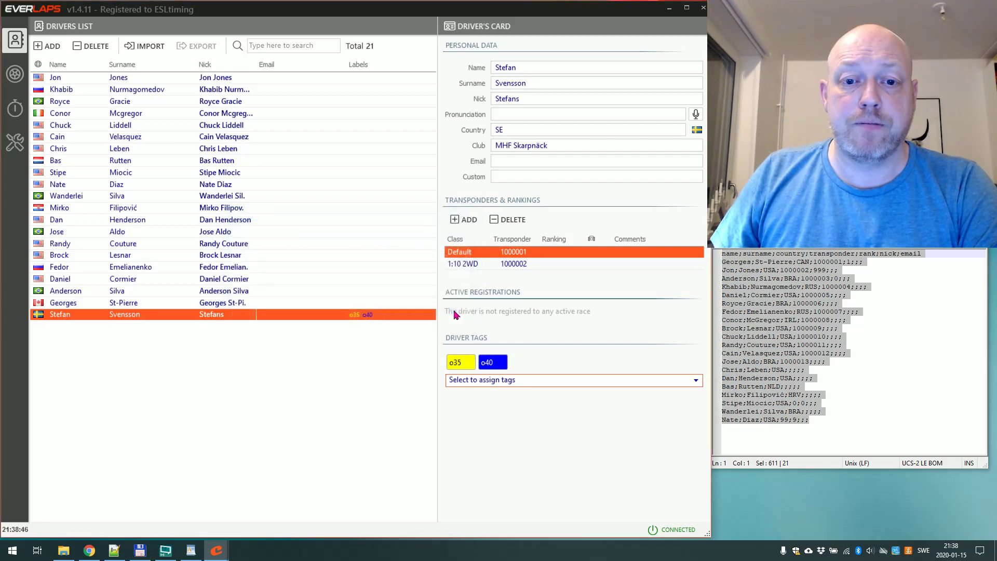
click(208, 257)
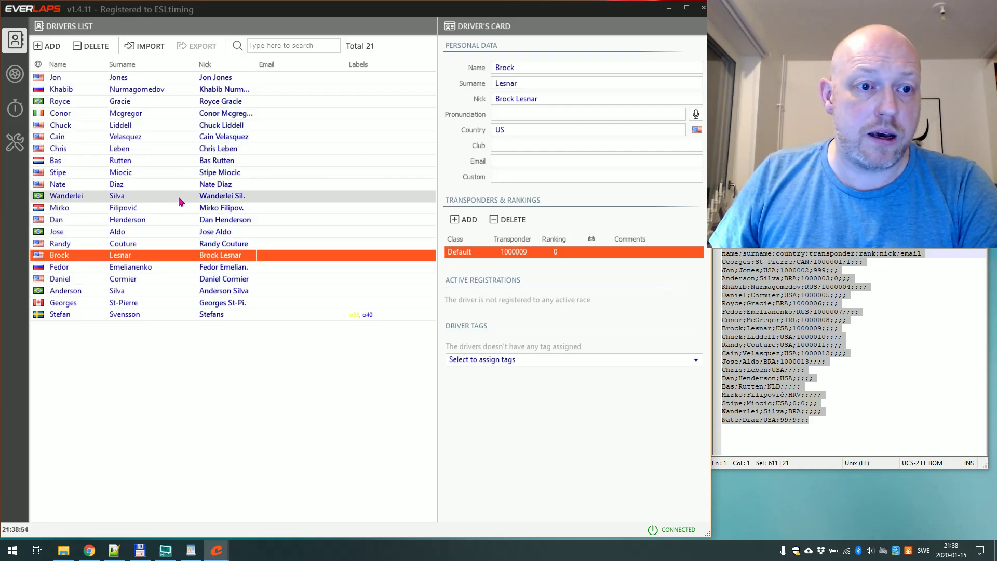
click(169, 303)
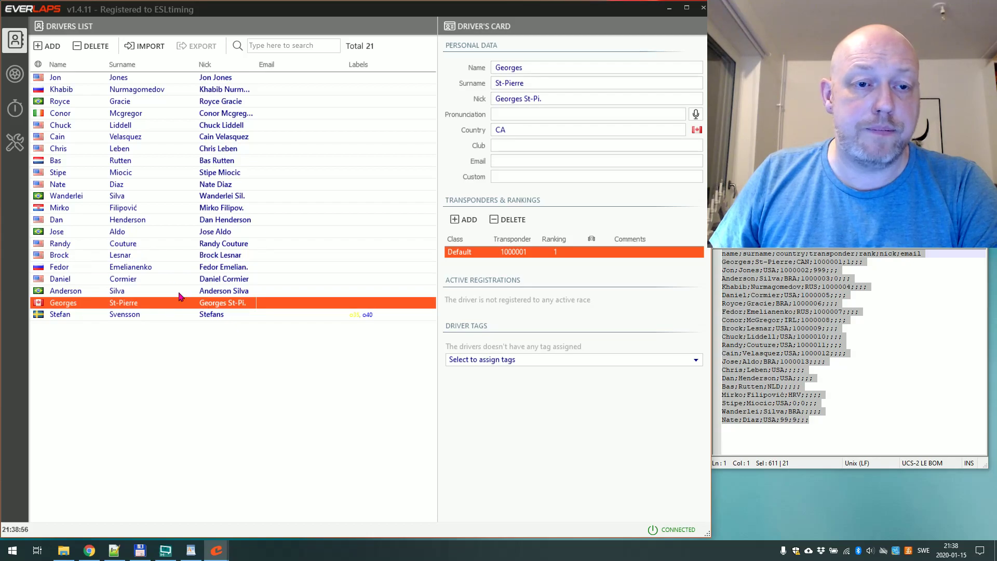
click(121, 65)
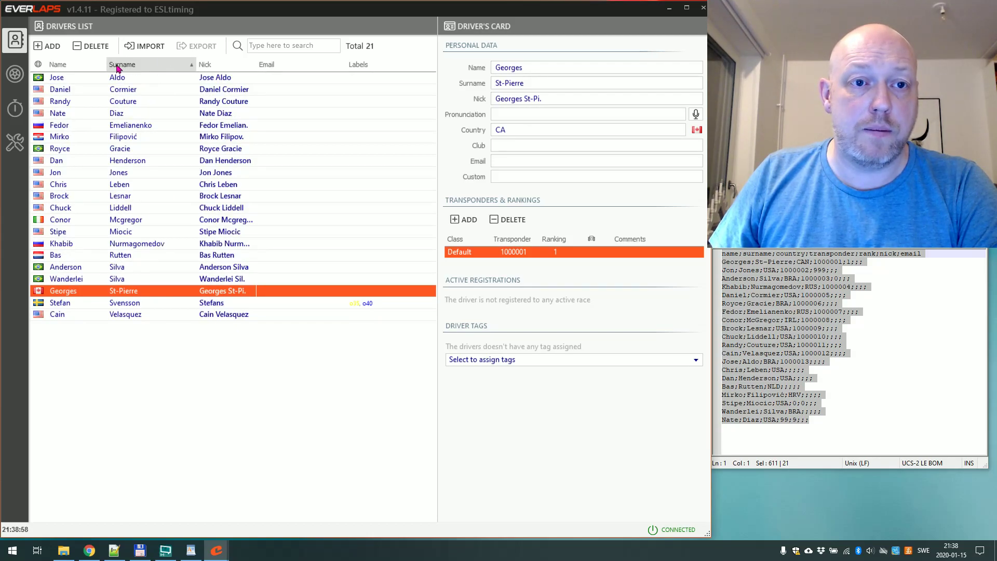
click(91, 66)
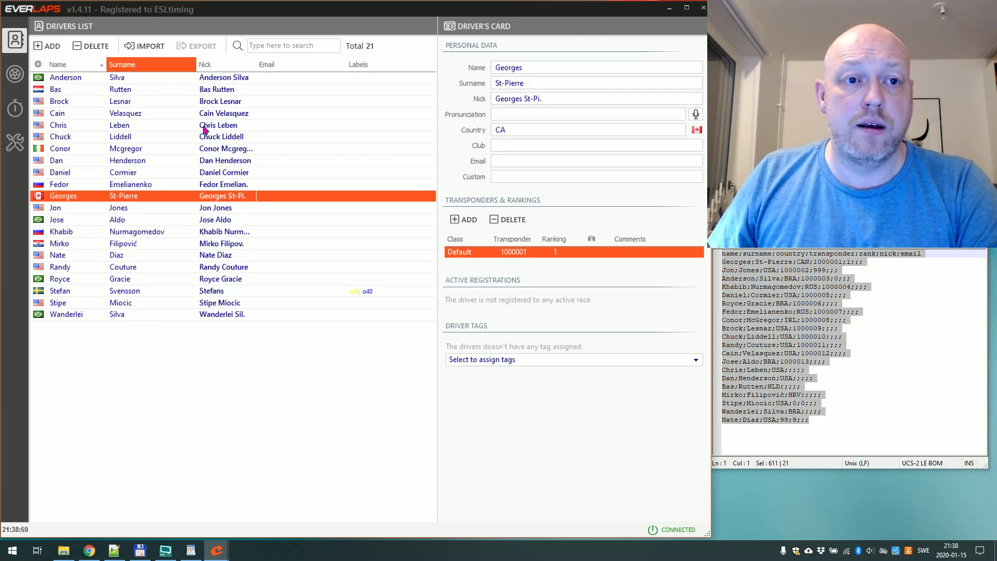
click(174, 64)
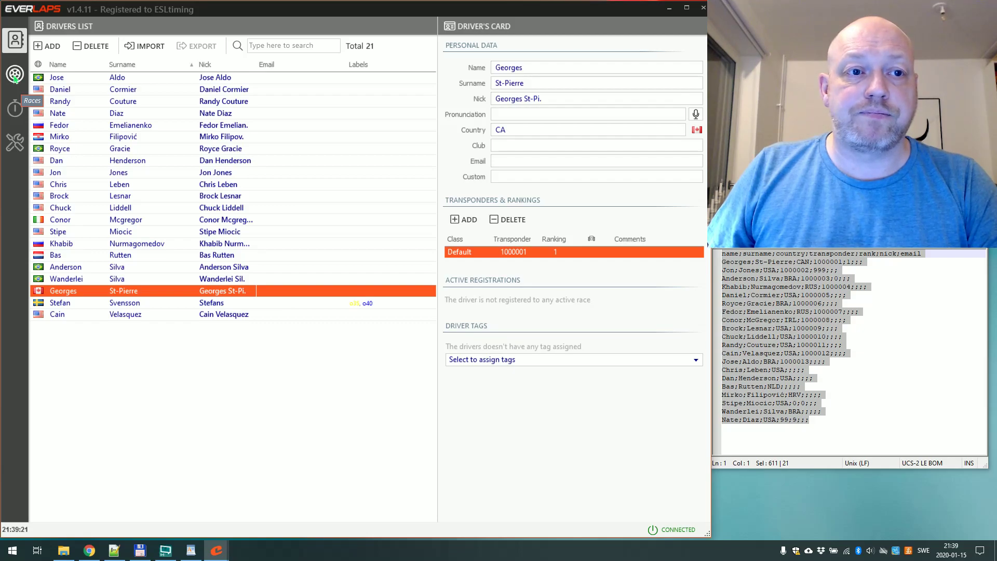
Delete the race 'New race' and its results from the Races List.
click(15, 76)
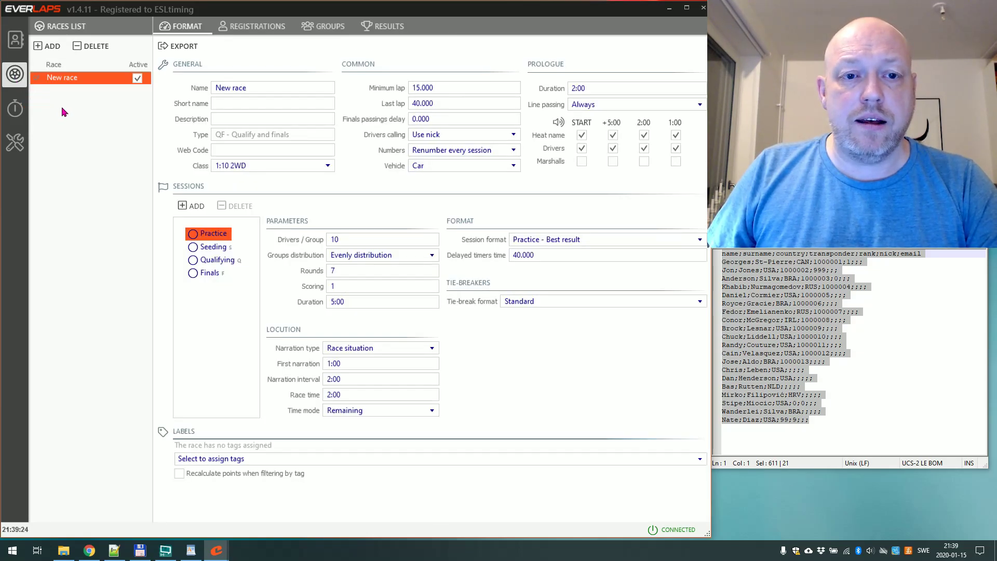
click(92, 45)
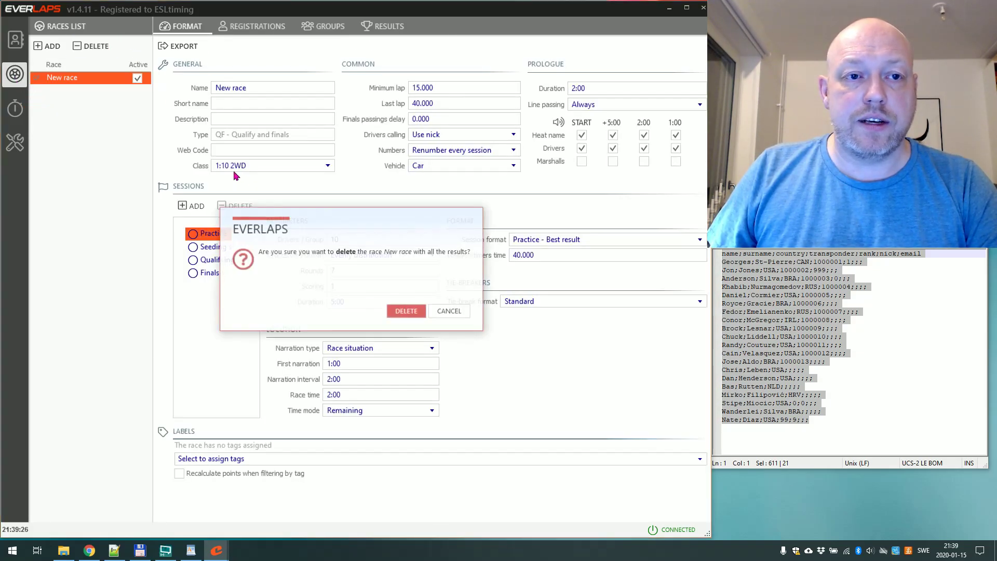
click(398, 311)
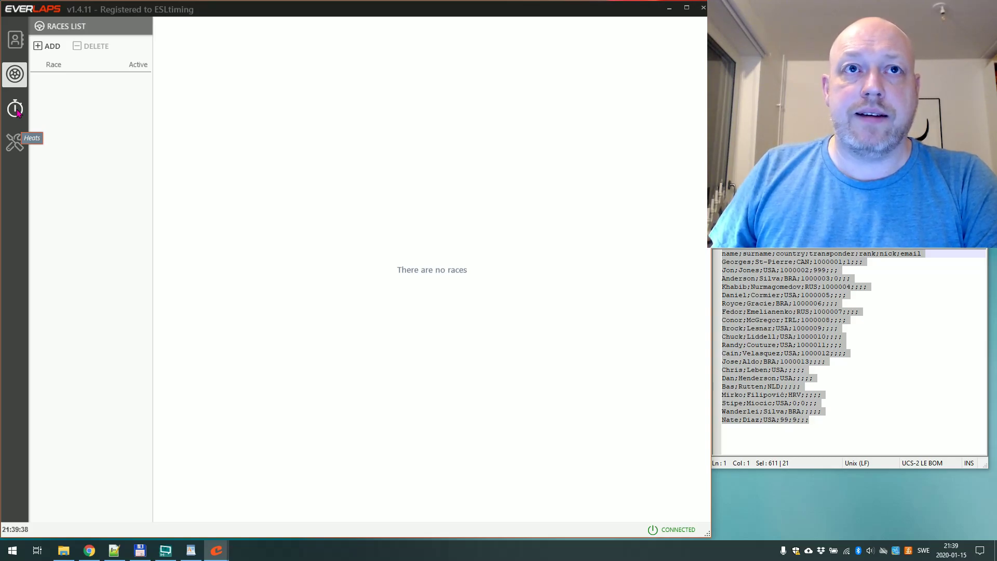
Switch between the Heats and Races views, then open the Settings page.
click(16, 112)
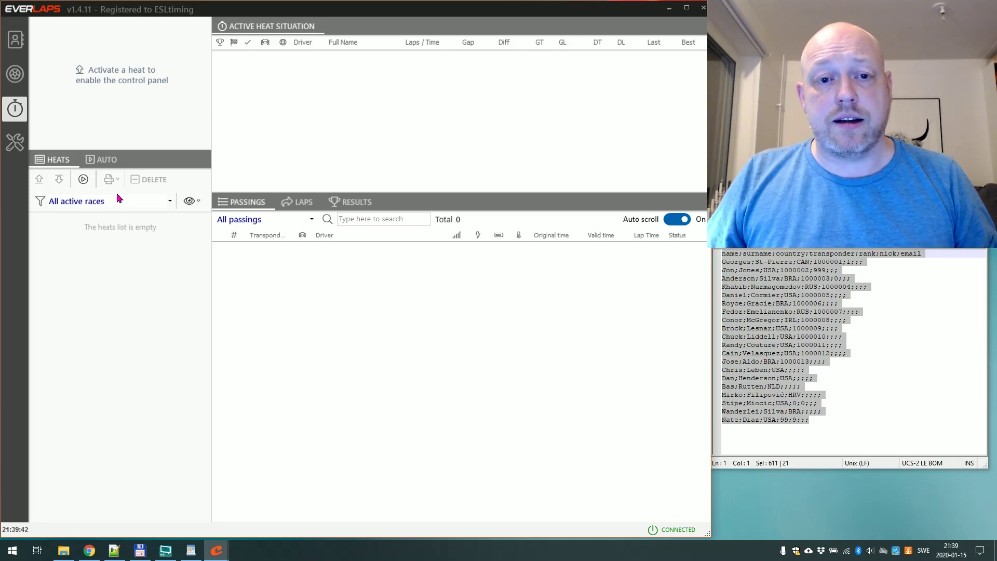
click(20, 78)
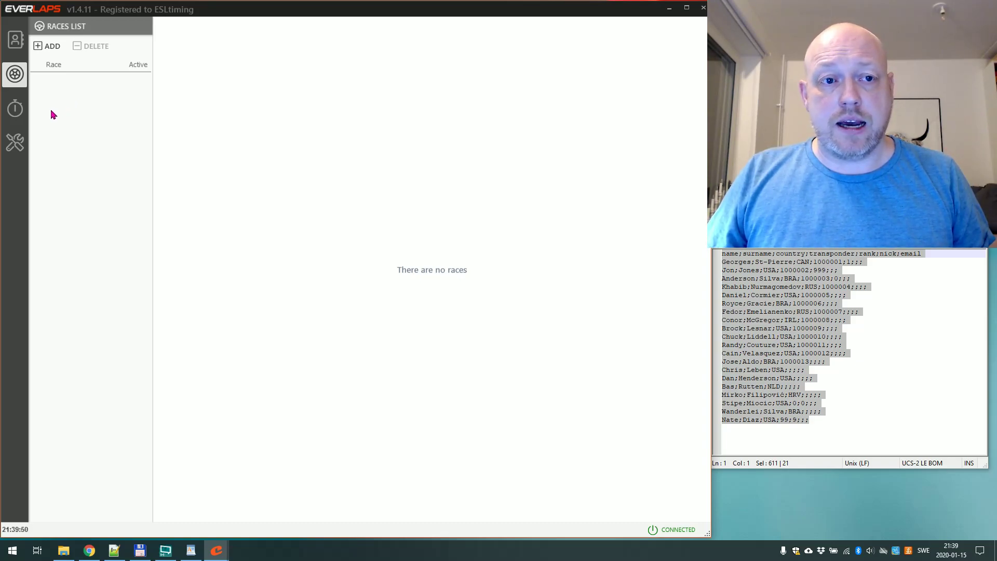
click(15, 108)
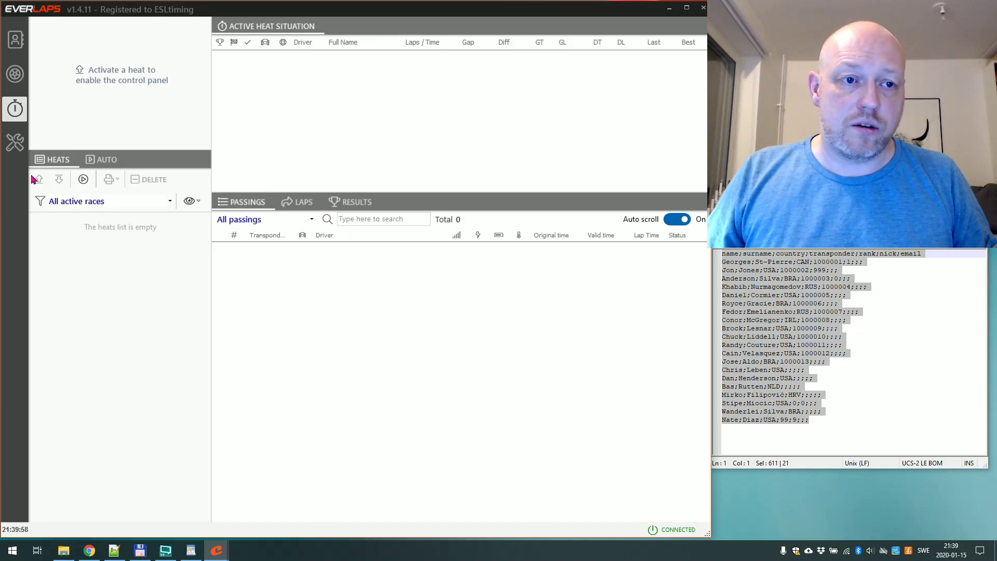
click(16, 143)
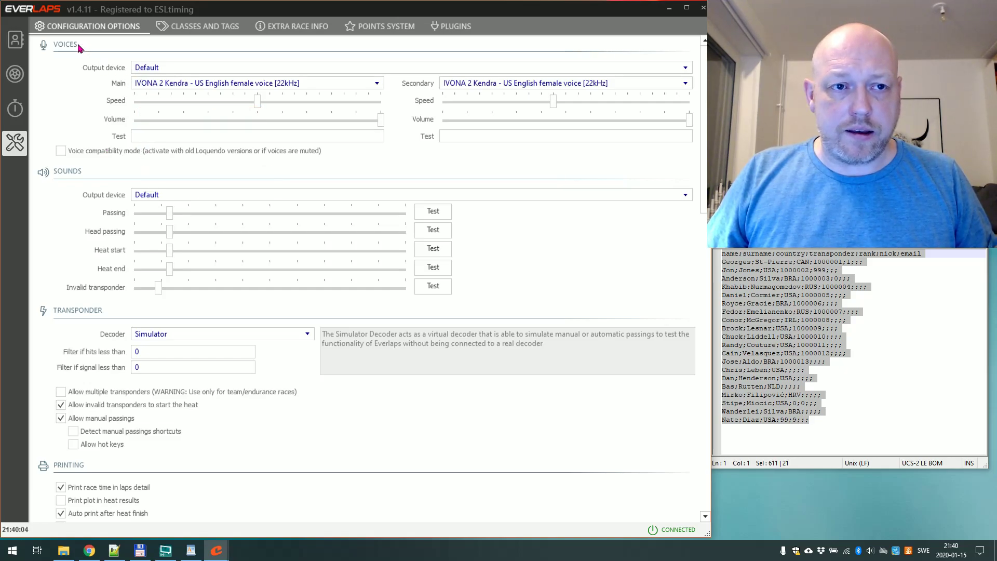
Keep Default as output device and Kendra as main voice, trying Kimberly as secondary voice.
click(145, 68)
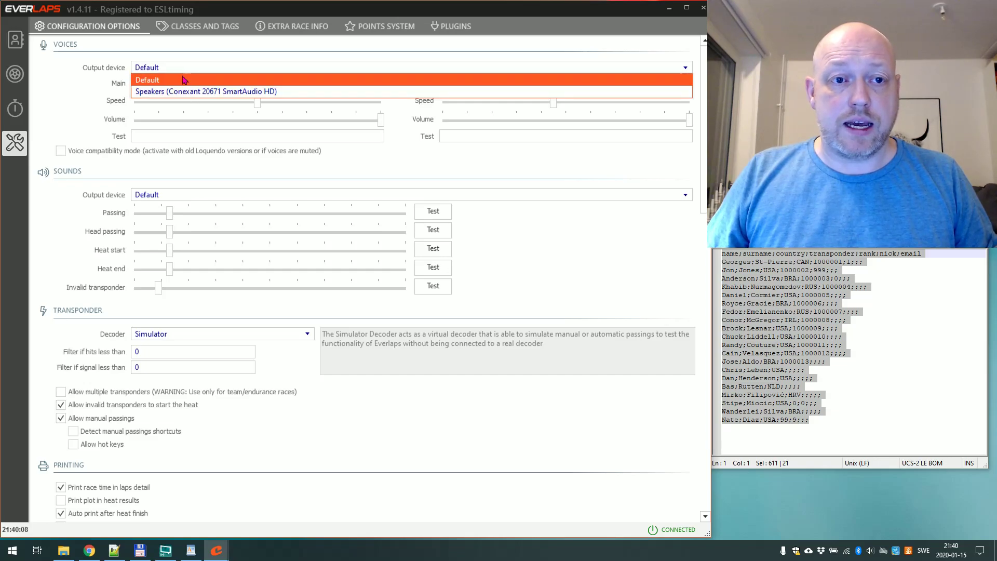
click(106, 84)
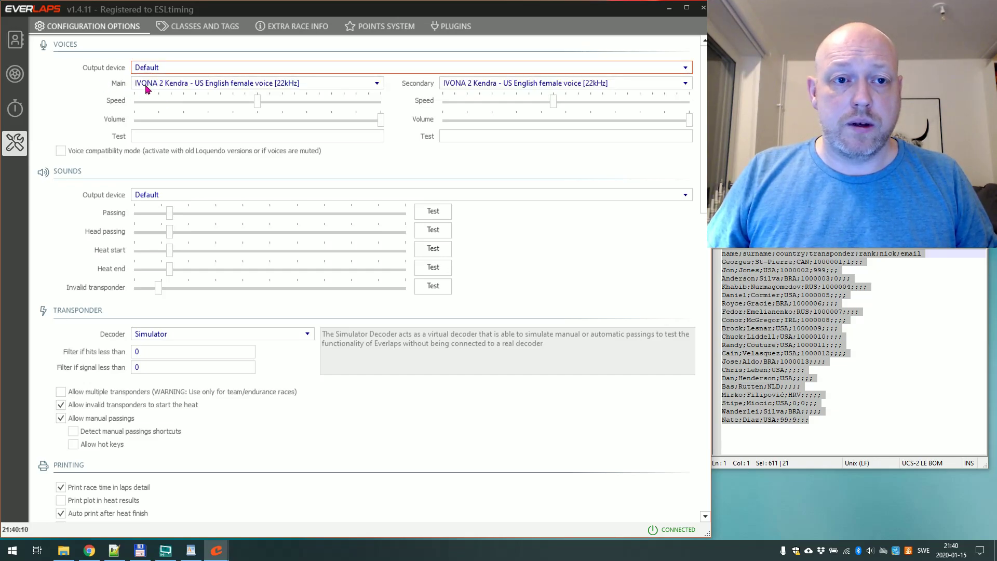
click(151, 84)
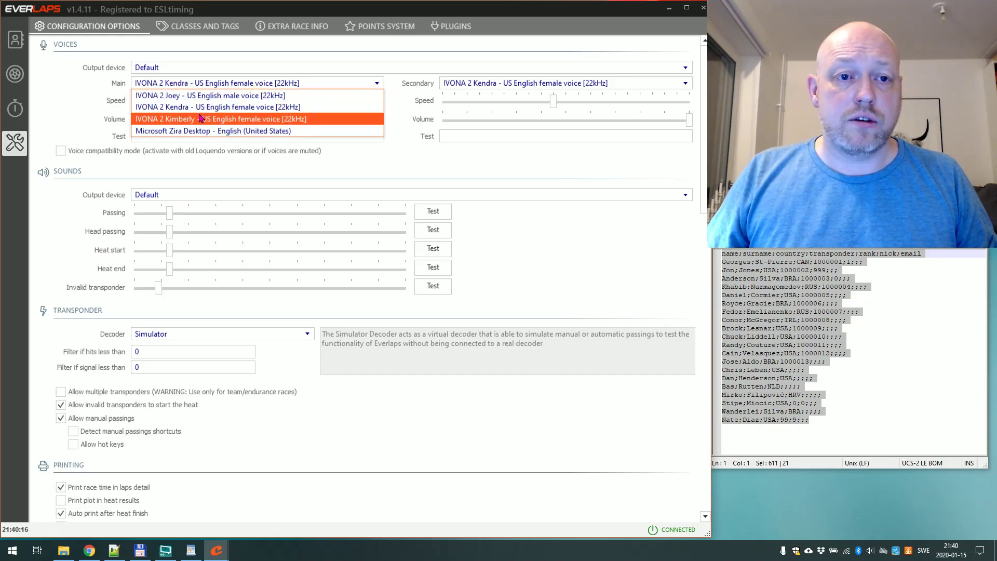
click(196, 107)
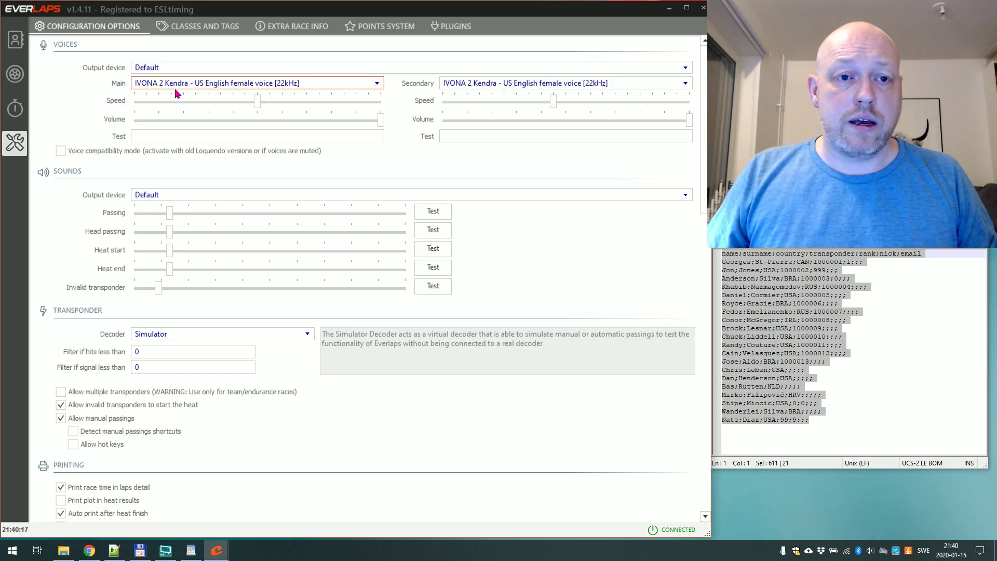
click(465, 84)
click(518, 120)
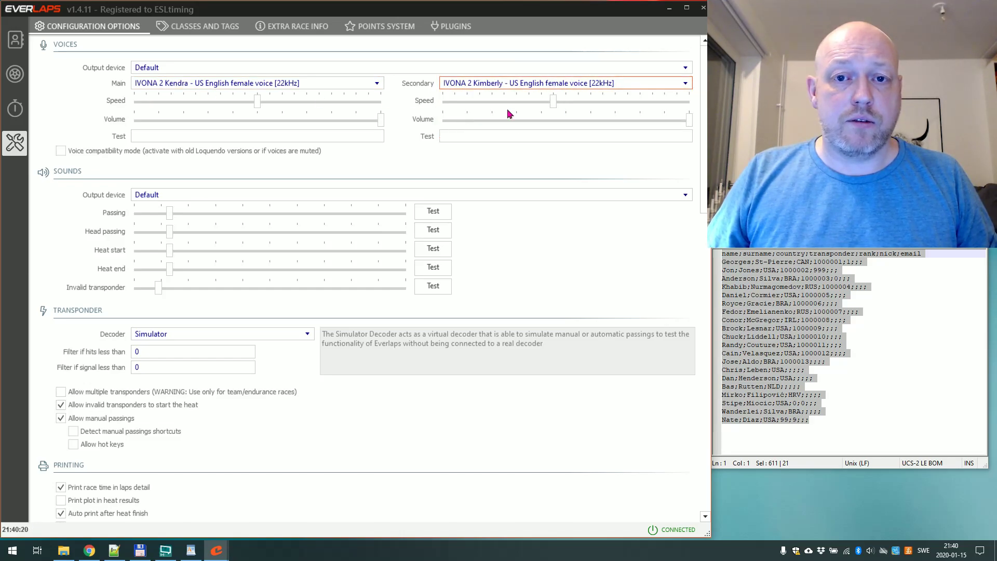
Enter 'test' in both Test fields, switch the secondary voice to IVONA 2 Joey and hear it.
click(192, 137)
text(test)
click(444, 137)
text(test)
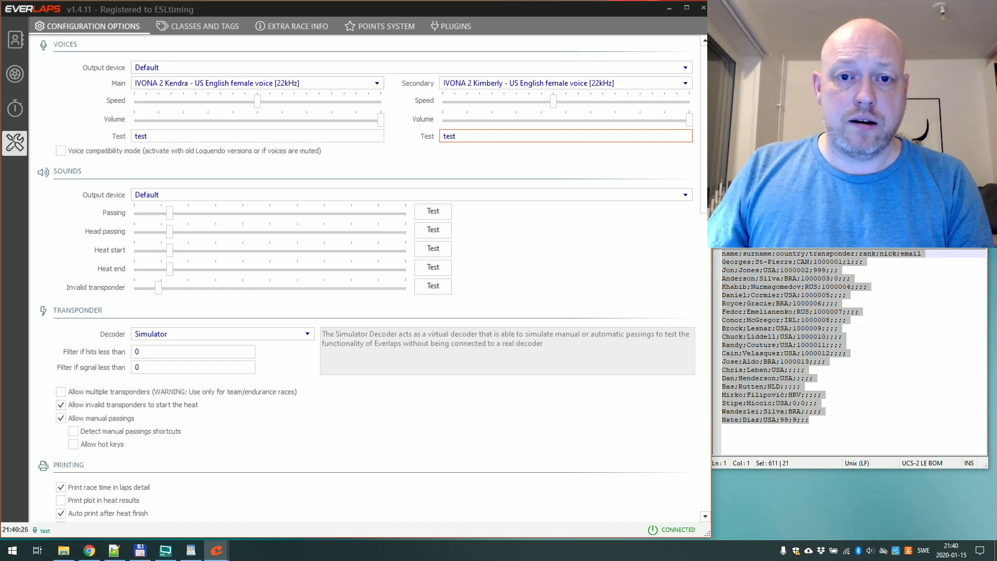
click(473, 87)
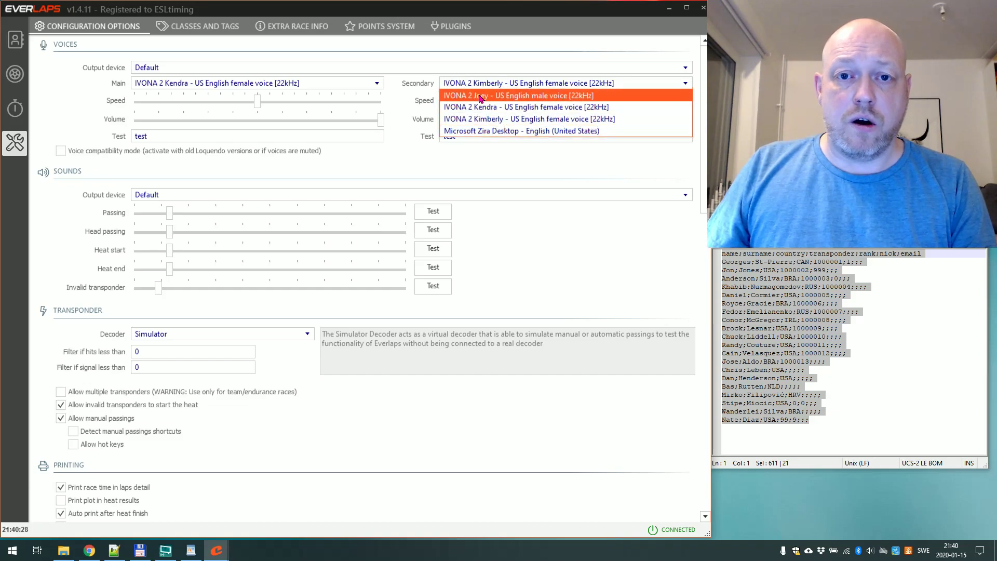
click(482, 100)
click(473, 136)
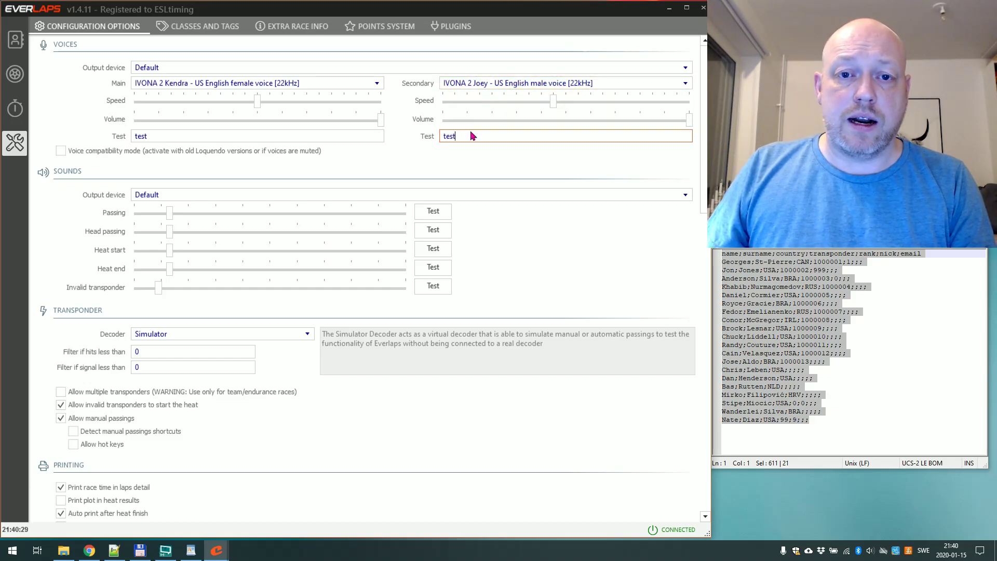
key(Return)
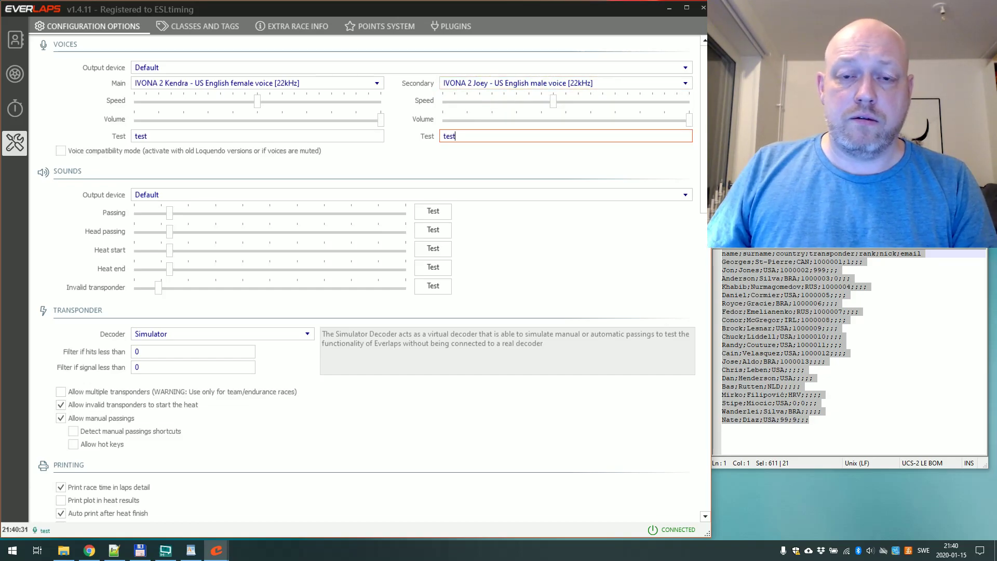
Try Microsoft Zira as main voice with 'hallo i am zira', then restore Kendra and replay.
click(328, 88)
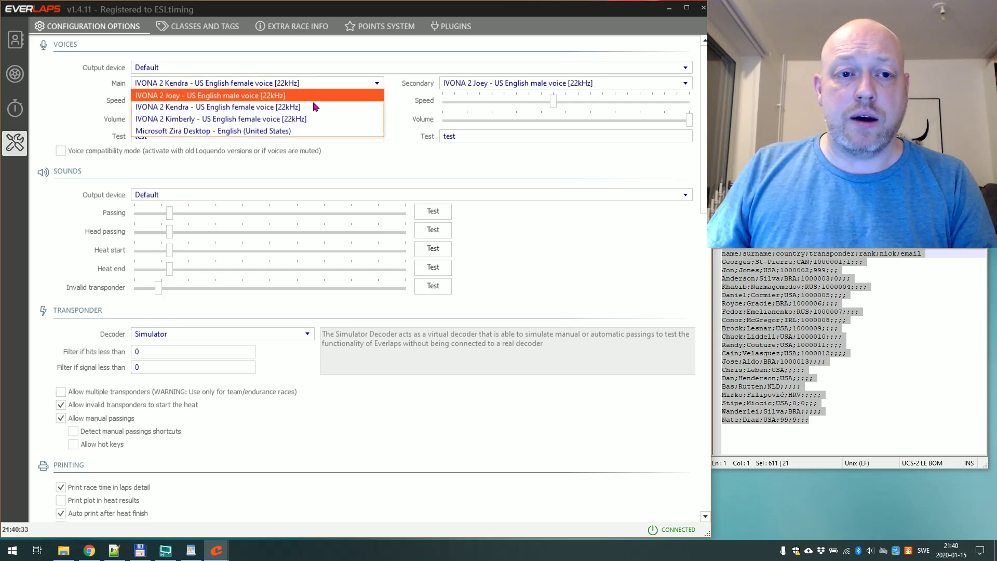
click(294, 131)
click(173, 135)
key(Return)
key(BackSpace)
key(BackSpace)
key(BackSpace)
key(BackSpace)
text(ha)
text(llo )
text(i am zira)
key(Return)
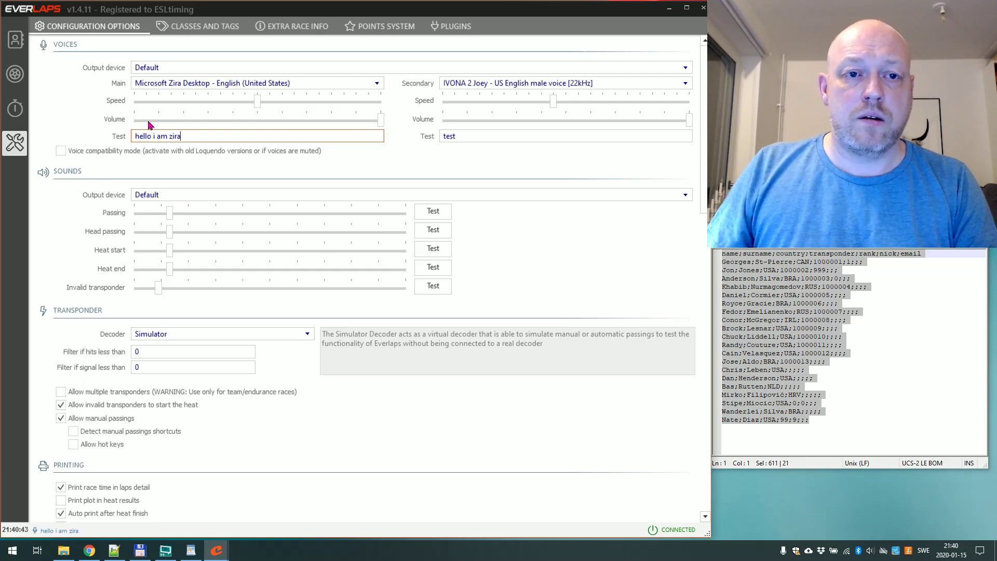
click(178, 83)
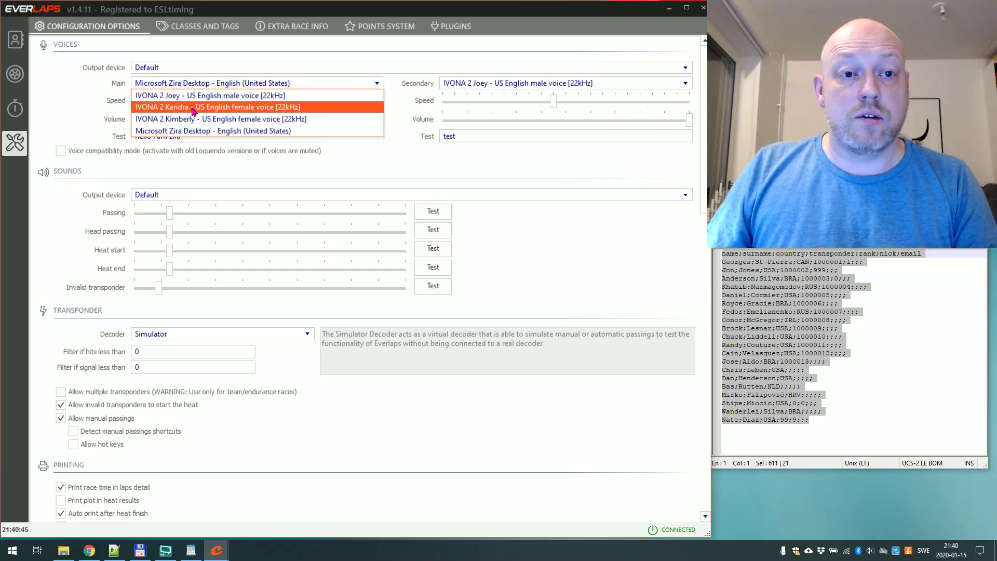
click(192, 111)
click(189, 136)
key(Return)
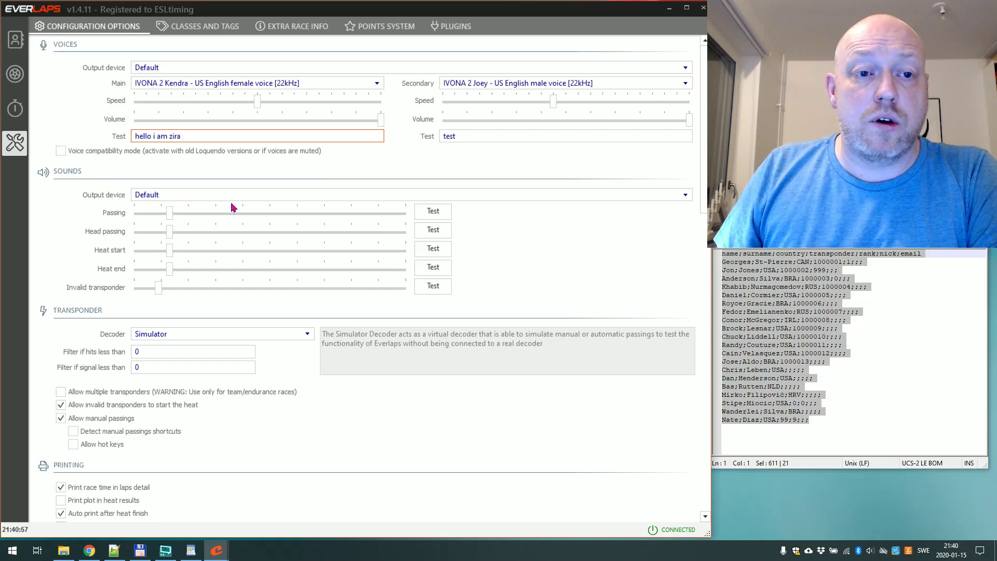
Clear the main and secondary voice test texts.
drag(196, 135, 86, 139)
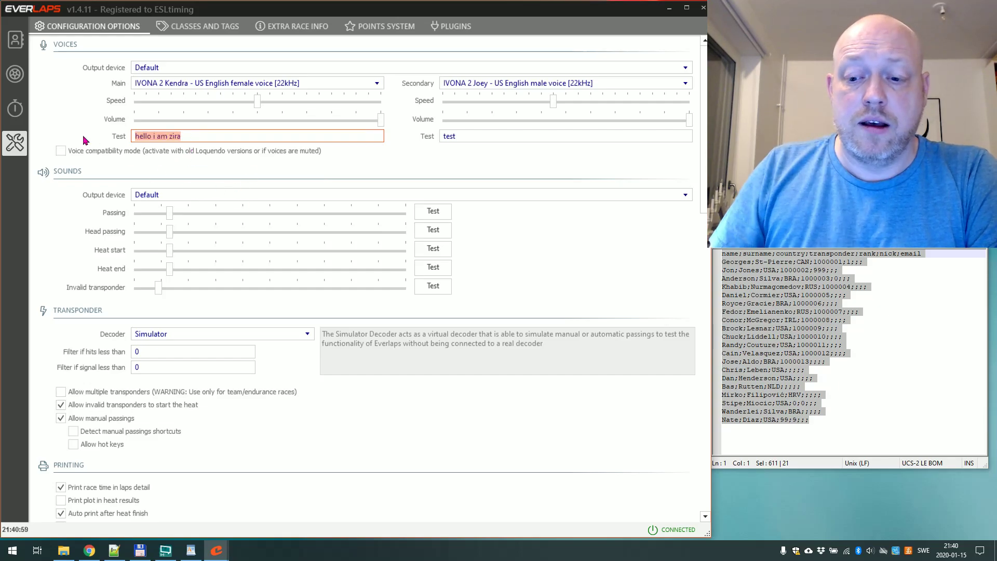
key(BackSpace)
drag(455, 140, 401, 140)
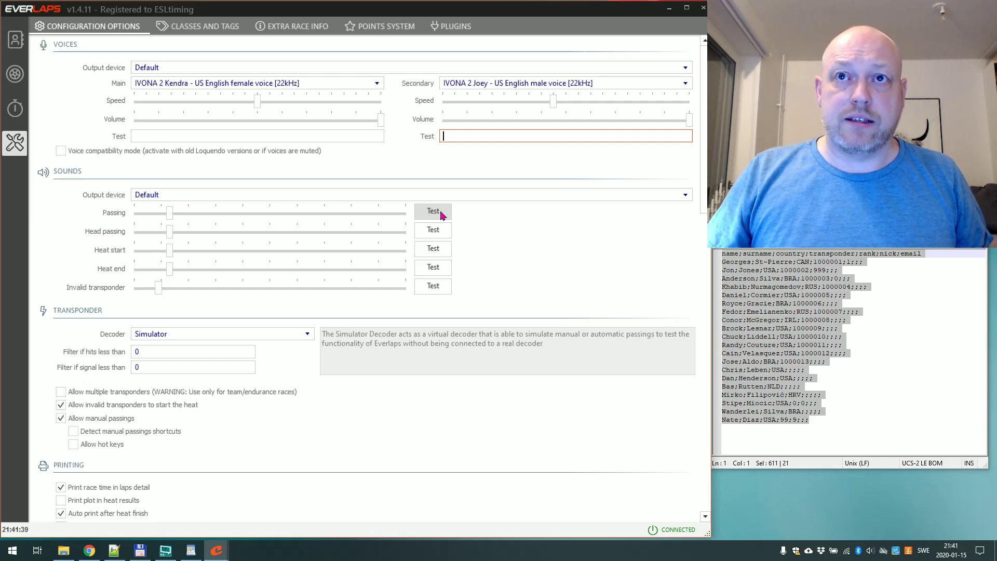
Play the Passing, Head passing, Heat start, Heat end and Invalid transponder sounds.
click(441, 214)
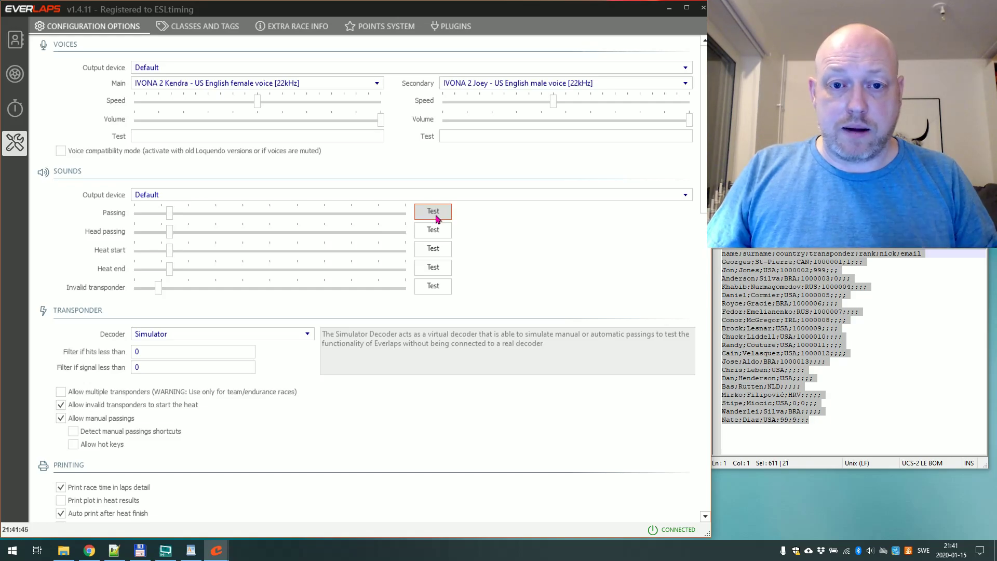
click(433, 234)
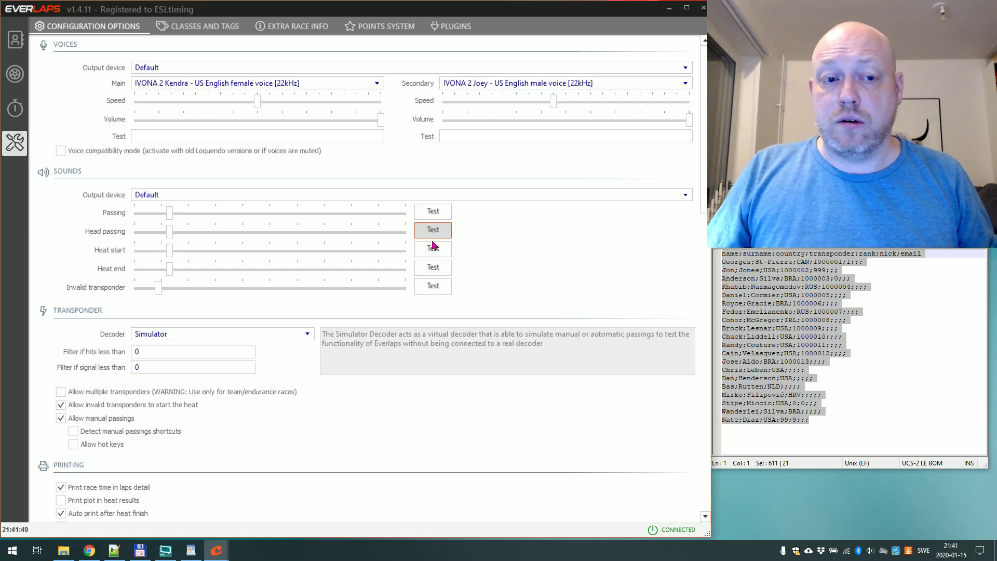
click(433, 251)
click(426, 266)
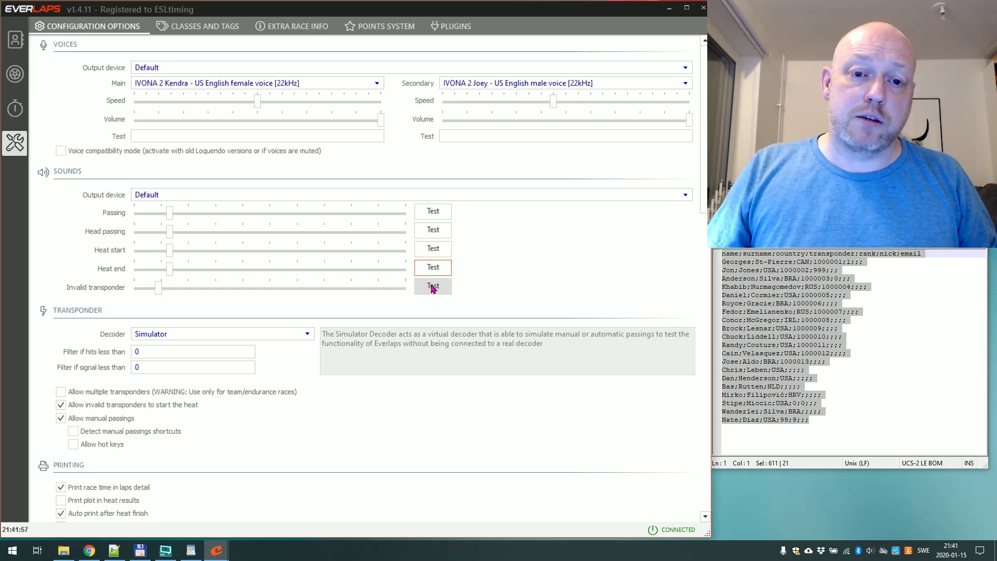
click(433, 286)
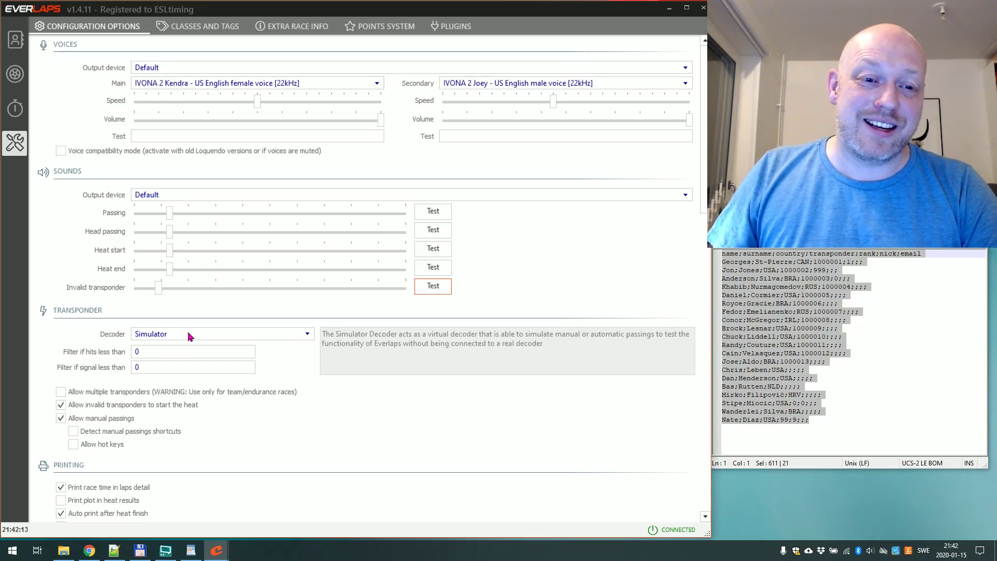
Choose the MYLAPS/AMB Ethernet/IP Decoder (P3) at 192.168.10.104, leaving hits and signal filters at 0.
scroll(249, 366, down, 3)
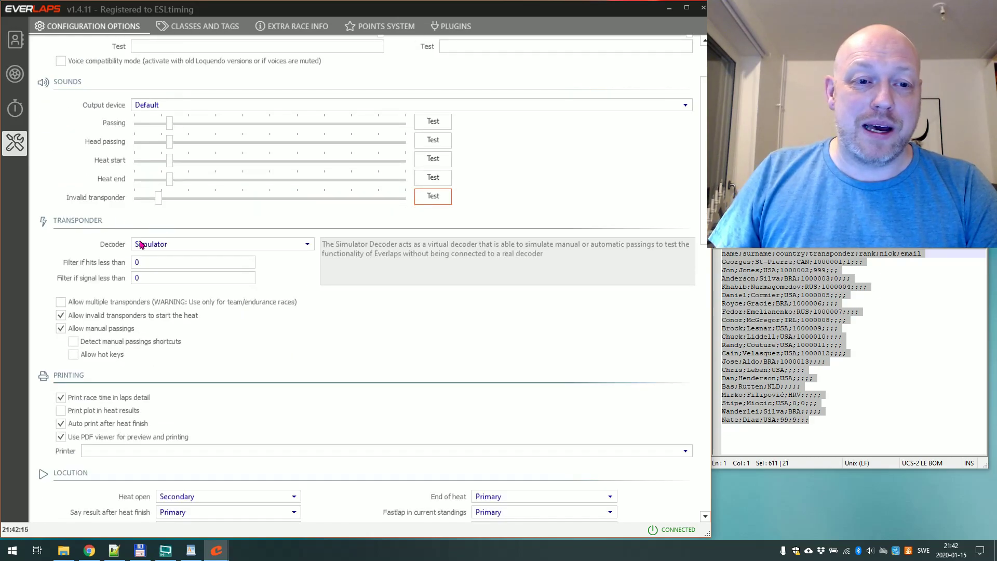
click(146, 247)
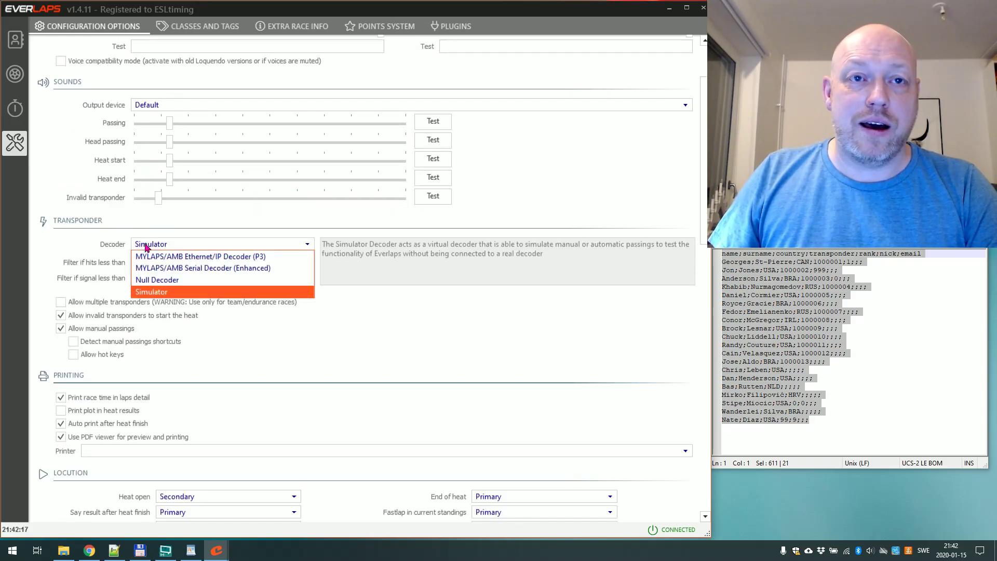
click(232, 257)
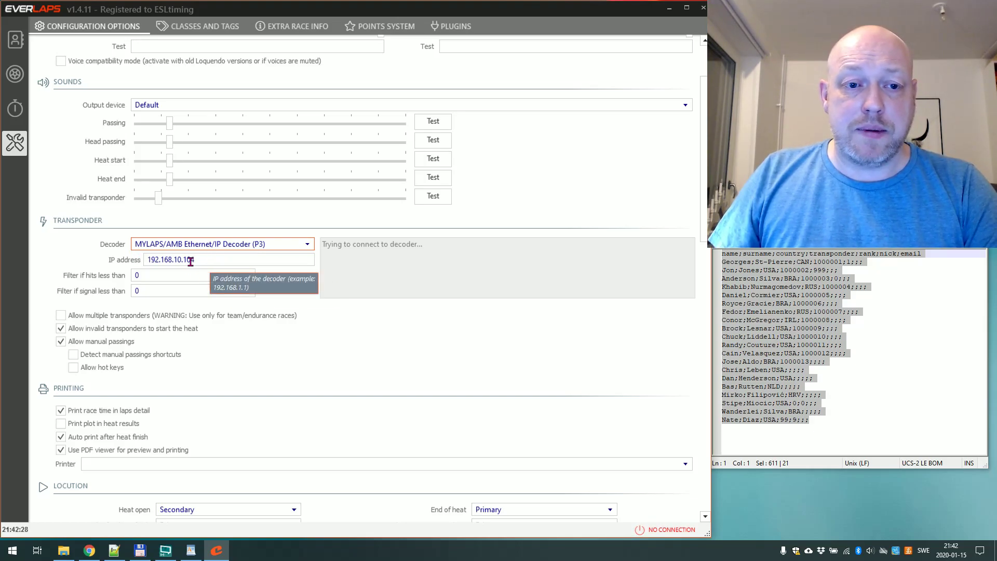
click(148, 275)
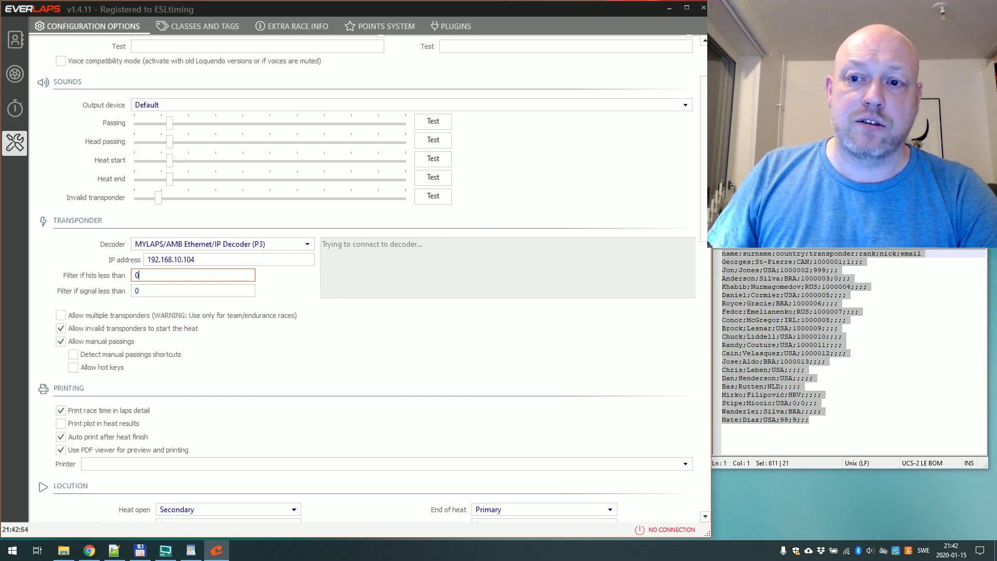
key(alt+Tab)
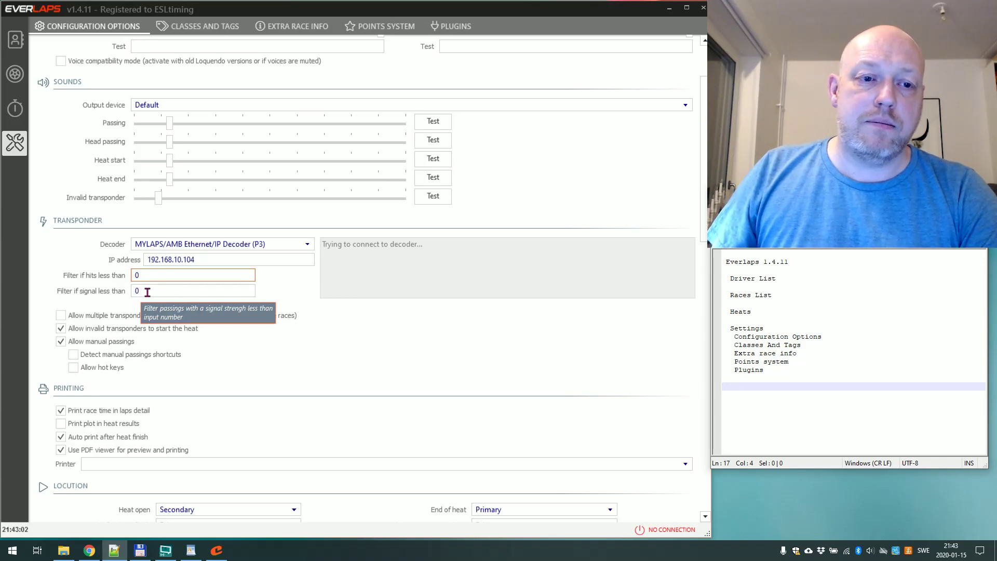
click(135, 292)
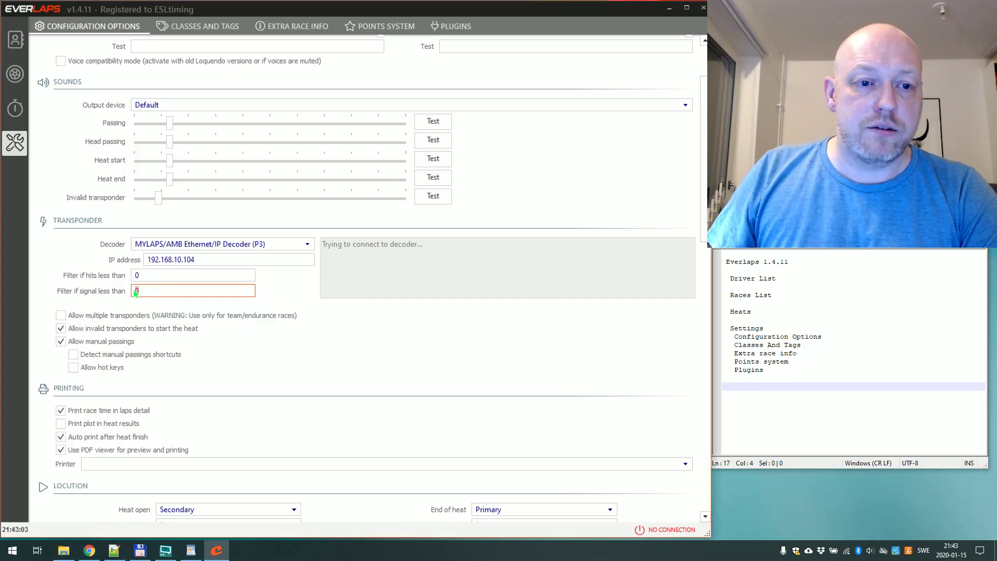
click(168, 293)
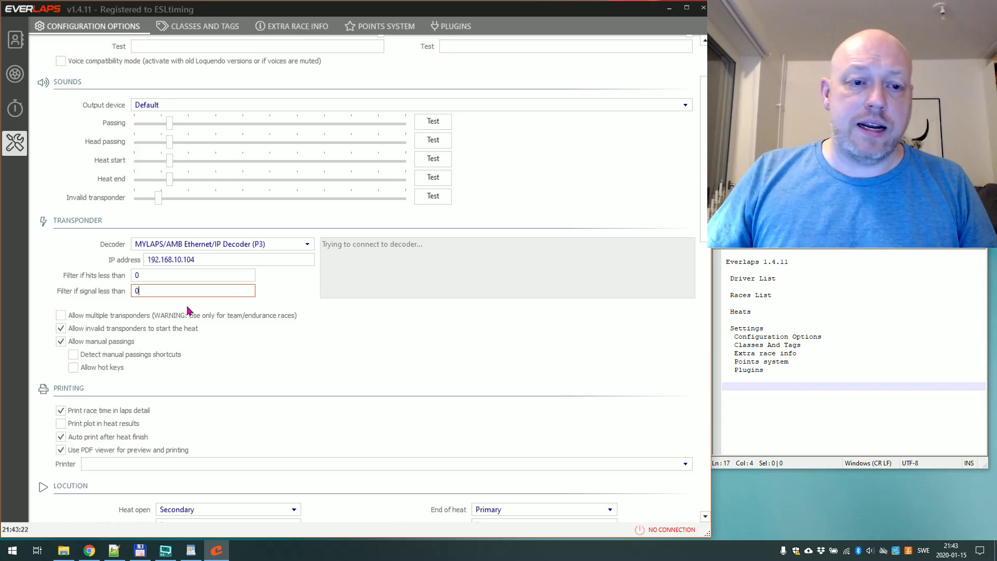
click(206, 245)
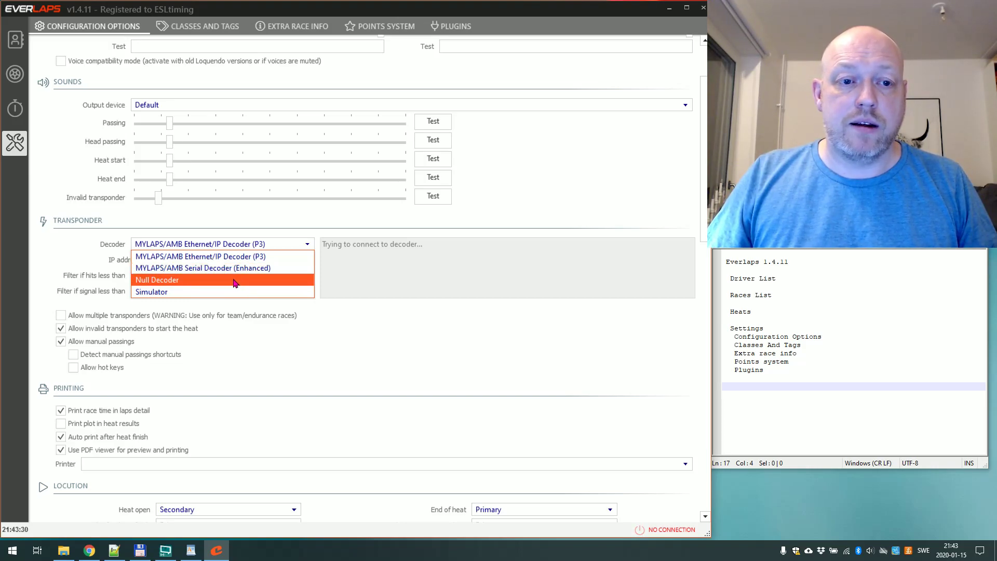
Switch the decoder from Null Decoder to Simulator and send manual passings for transponders 1000003 and 1000005.
click(233, 283)
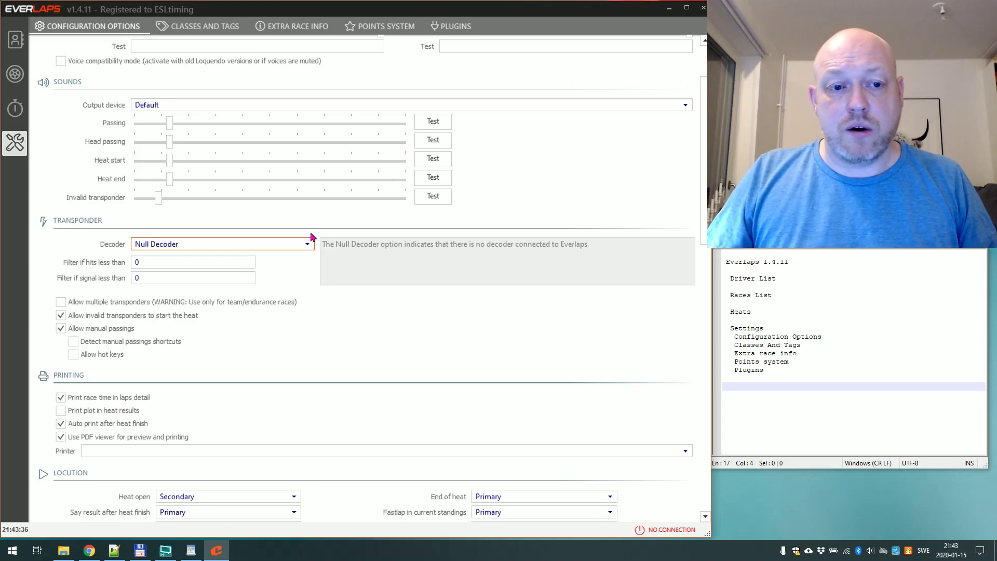
click(296, 247)
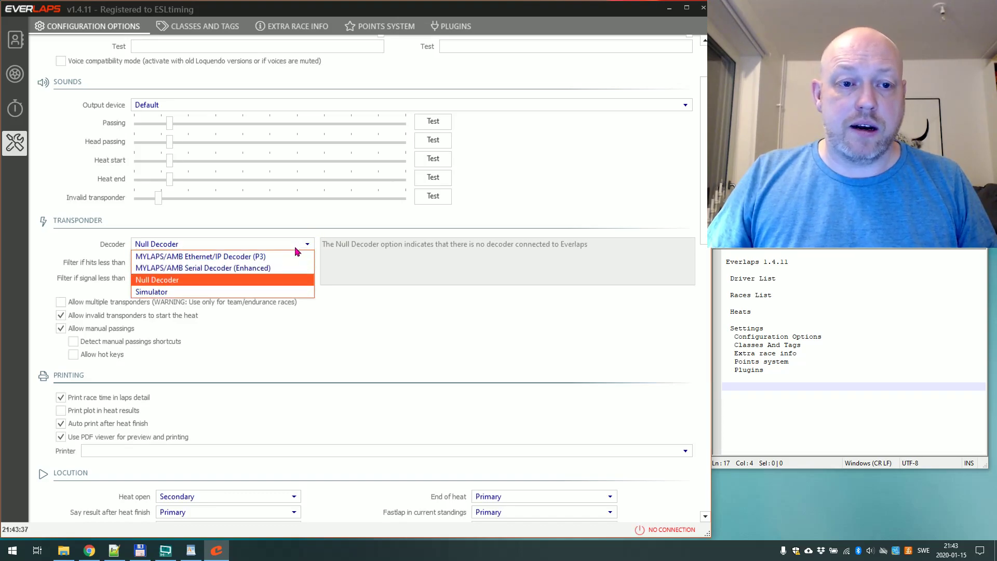
click(248, 294)
drag(139, 55, 371, 129)
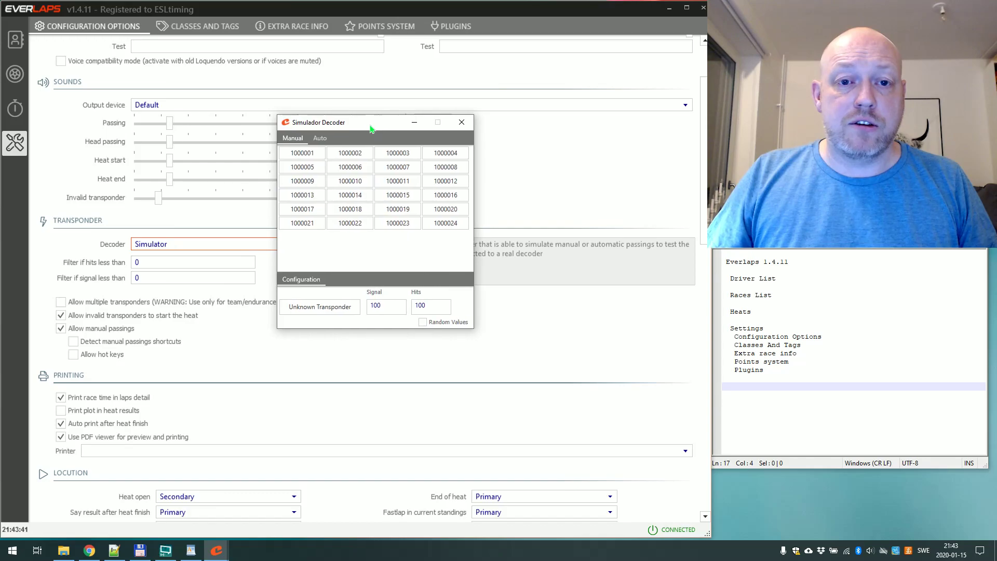
click(397, 153)
click(302, 167)
Run automatic laps for transponders 1000001, 1000002, 1000005 and 1000006, then stop and untick them.
click(319, 139)
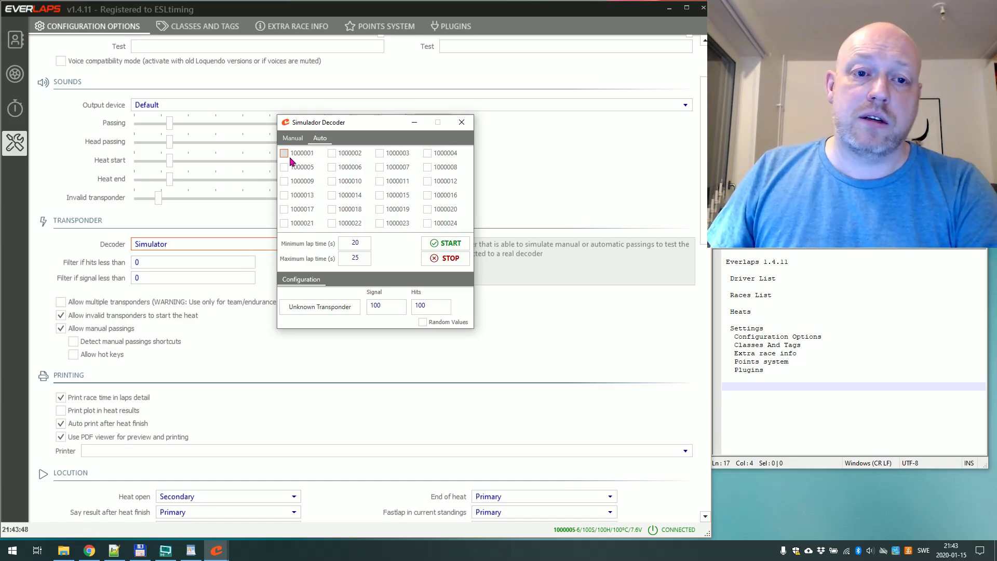
click(284, 153)
click(284, 167)
click(332, 154)
click(332, 167)
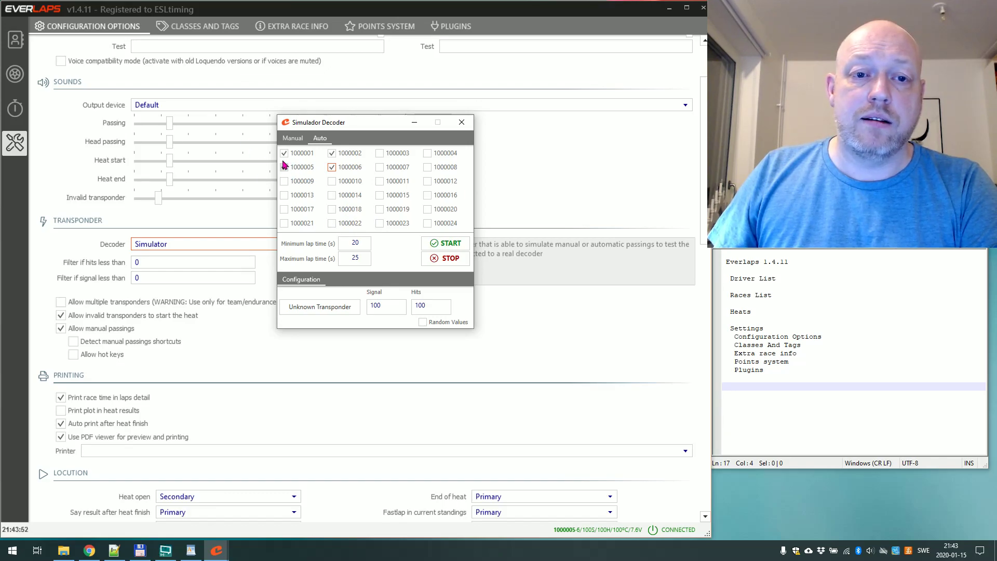
click(446, 243)
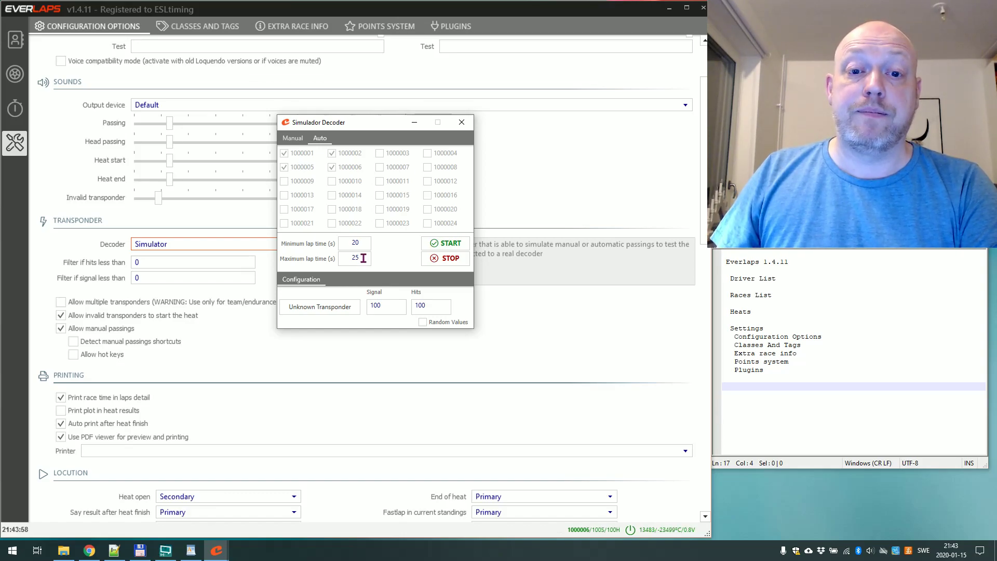
click(446, 258)
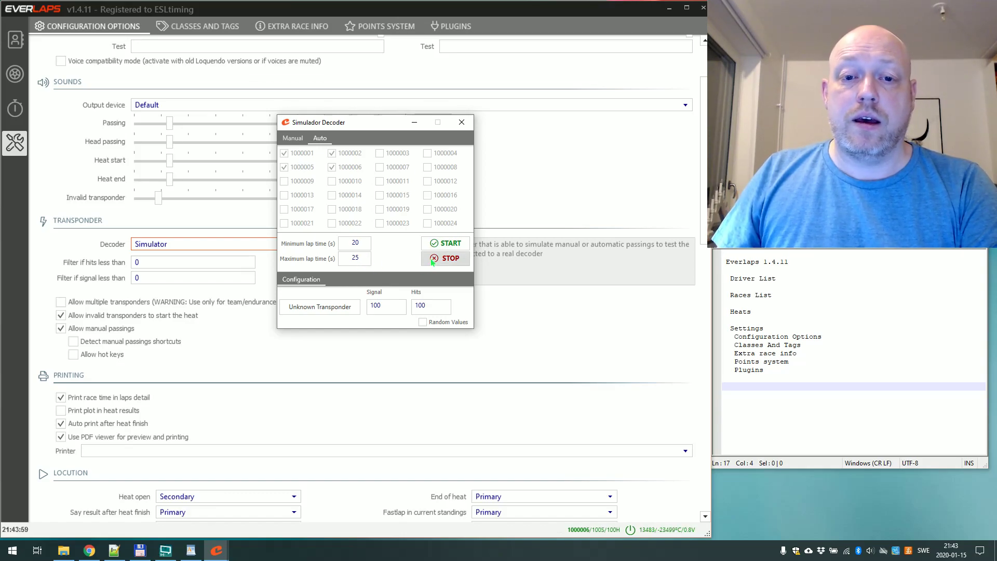
click(331, 167)
click(284, 167)
click(284, 153)
click(331, 153)
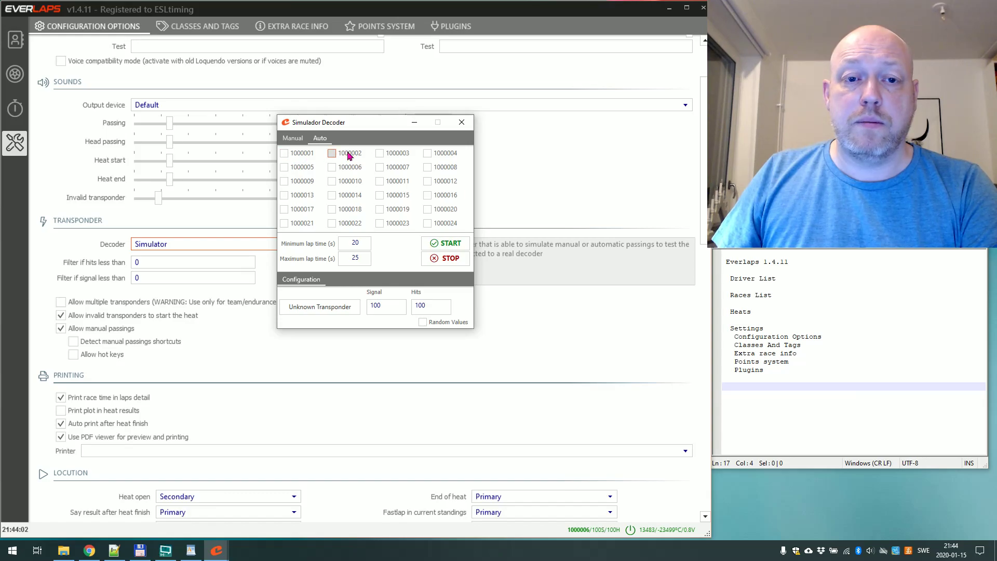
Drag the Simulador Decoder window by its title bar to the screen's bottom-right corner.
drag(350, 123, 865, 441)
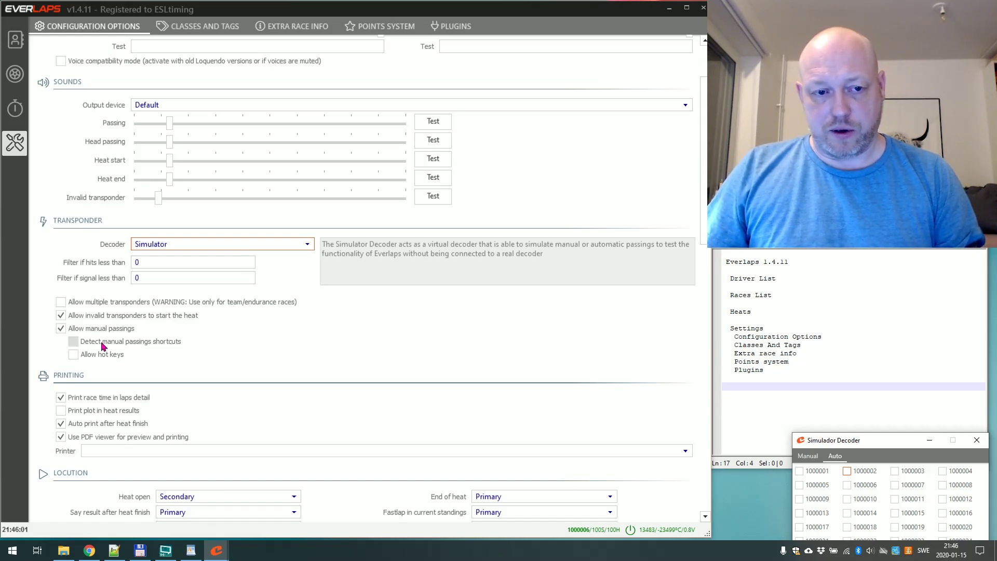
Tick Allow hot keys under Transponder and Print plot in heat results under Printing.
mouse_move(74, 359)
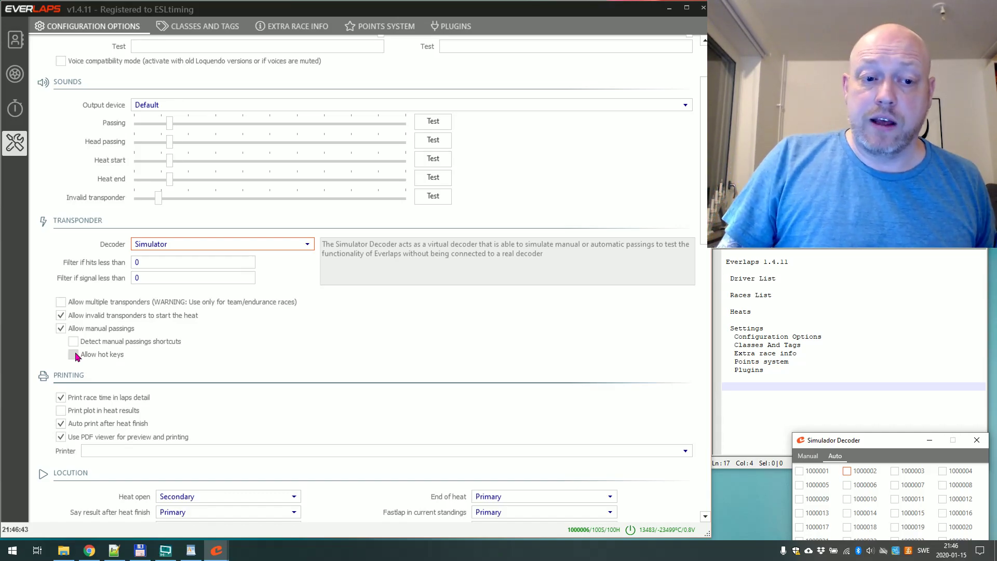
click(76, 357)
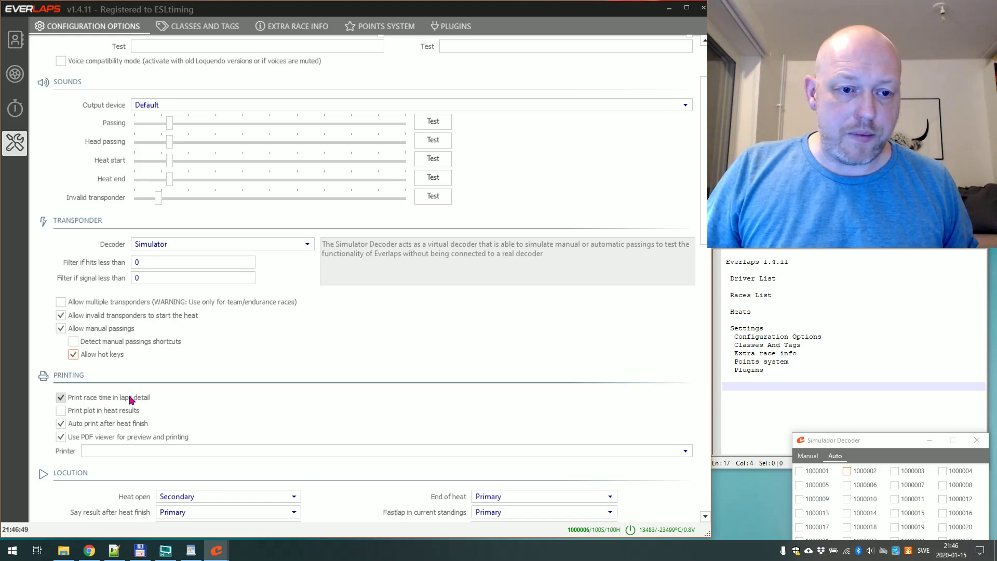
scroll(130, 399, down, 3)
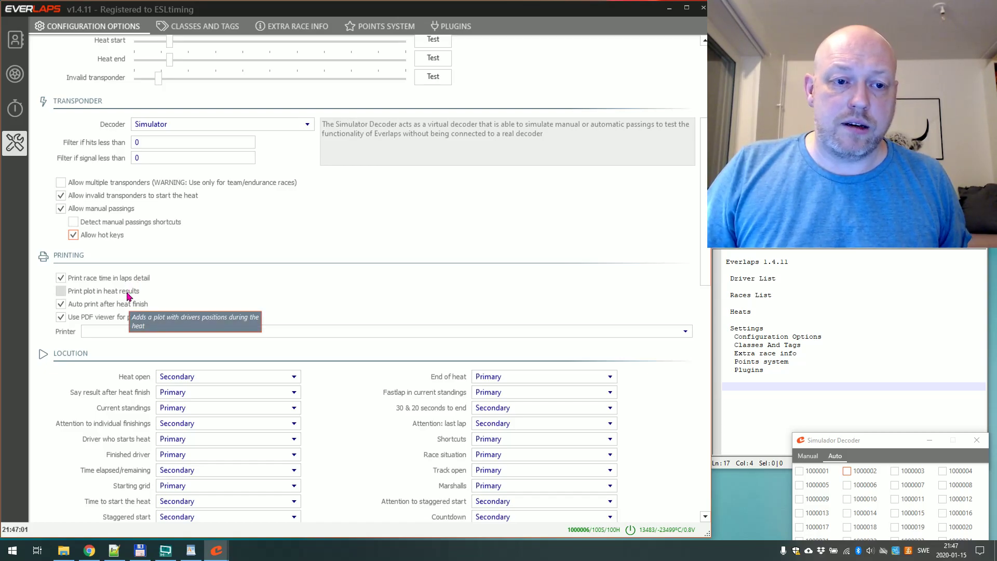
click(127, 296)
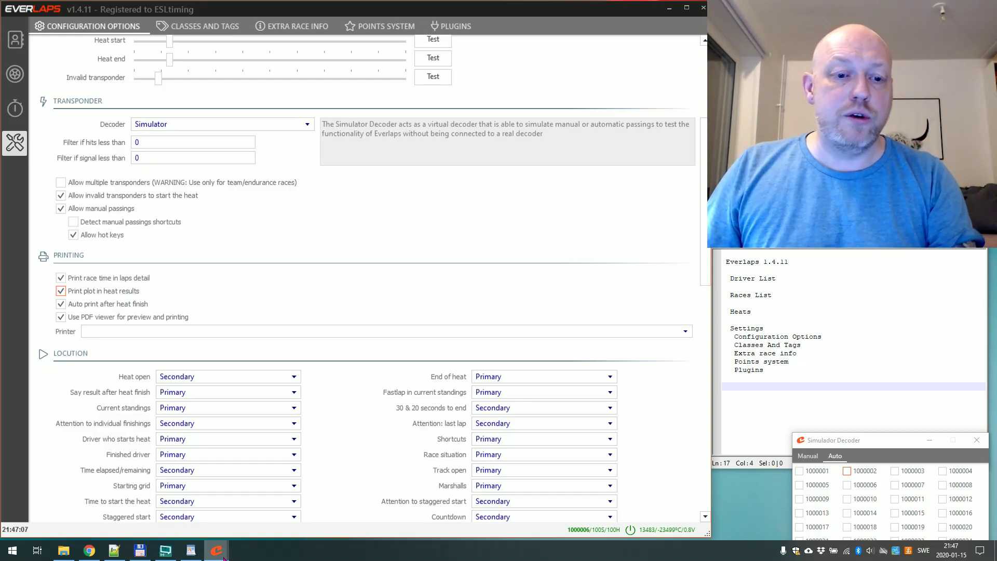
On the Everlaps website, search results for 'RCGP' and show Fehring 2019 Qualifying (2) Group 2 lap times.
click(90, 551)
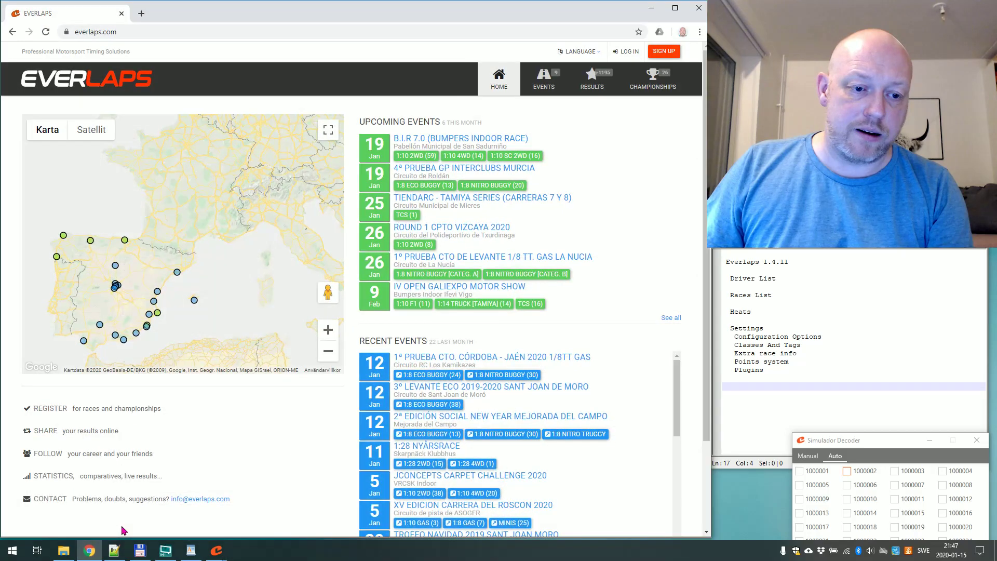
click(599, 86)
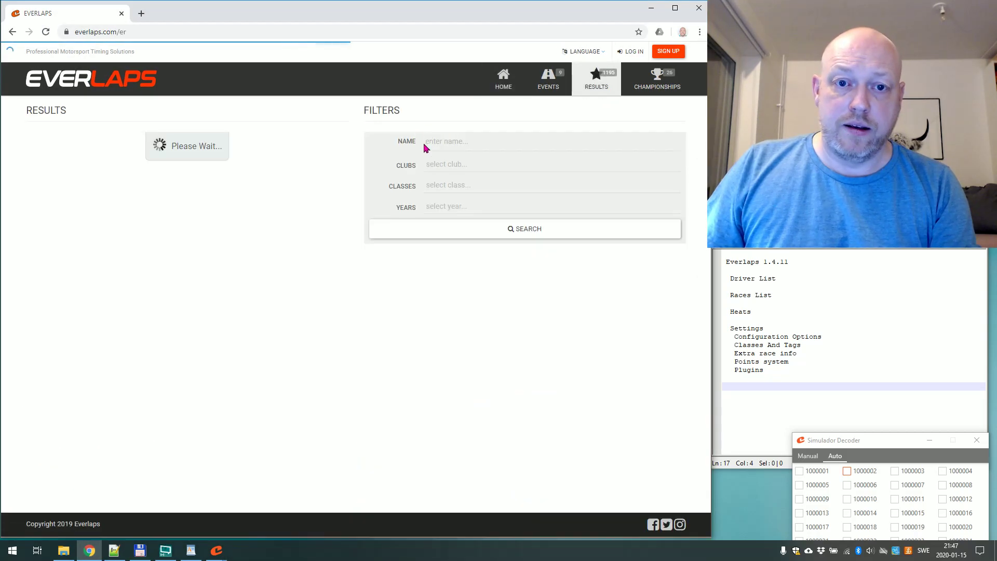
click(470, 144)
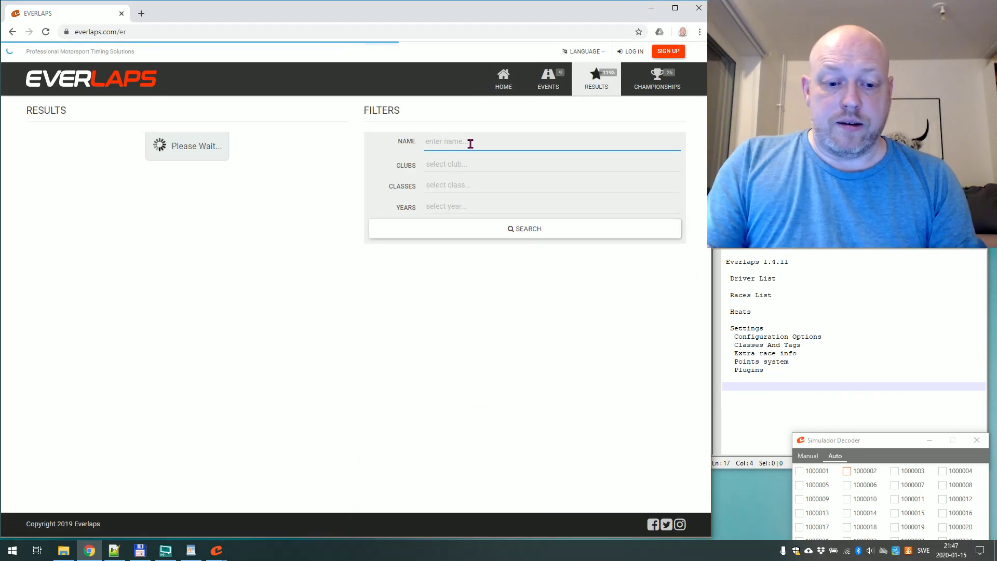
text(RCGP)
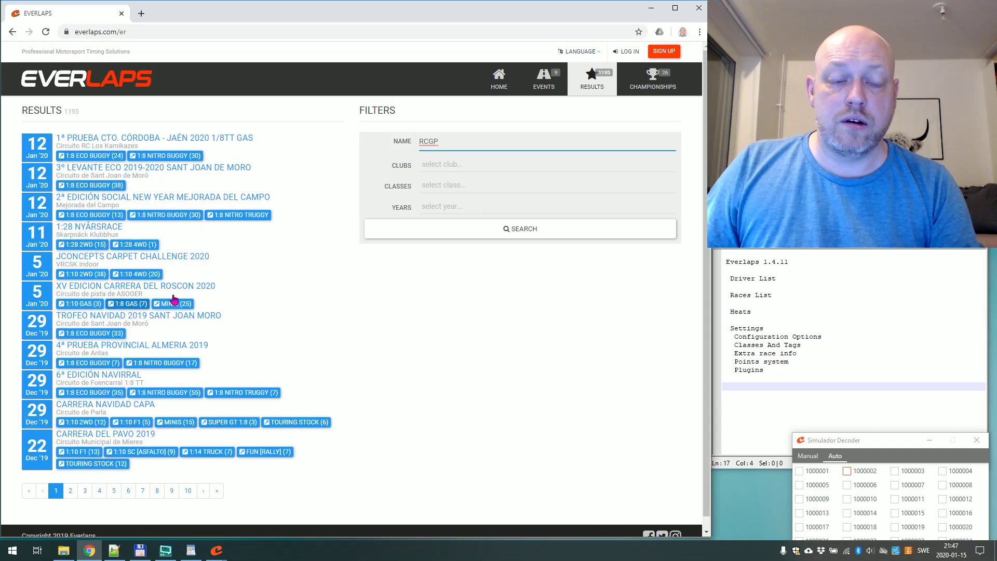
click(490, 231)
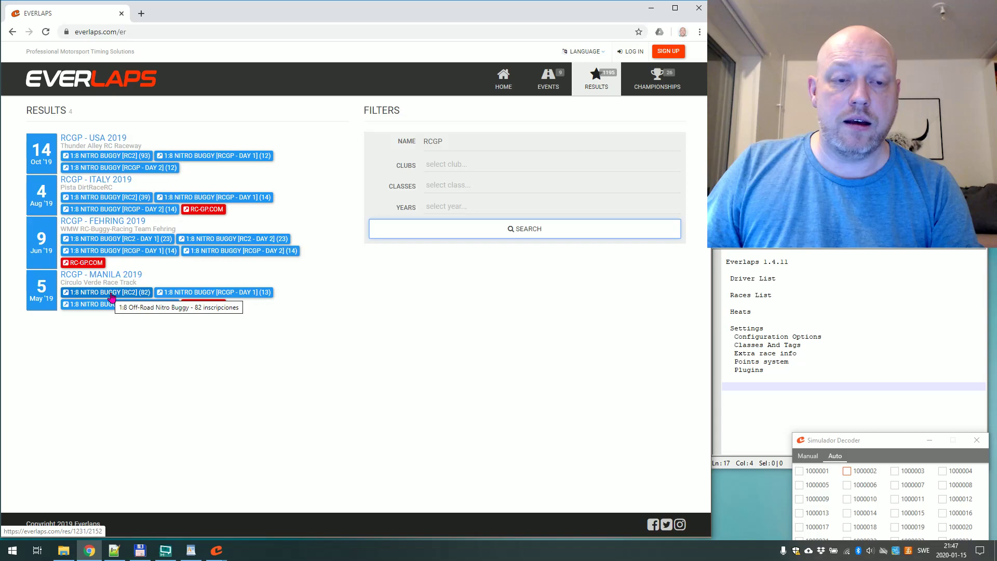
click(161, 241)
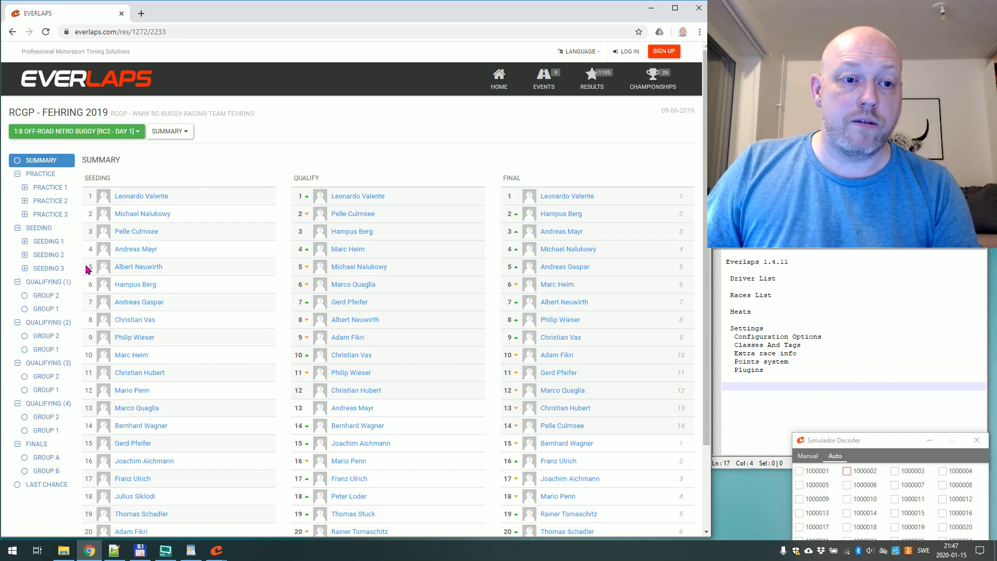
click(51, 336)
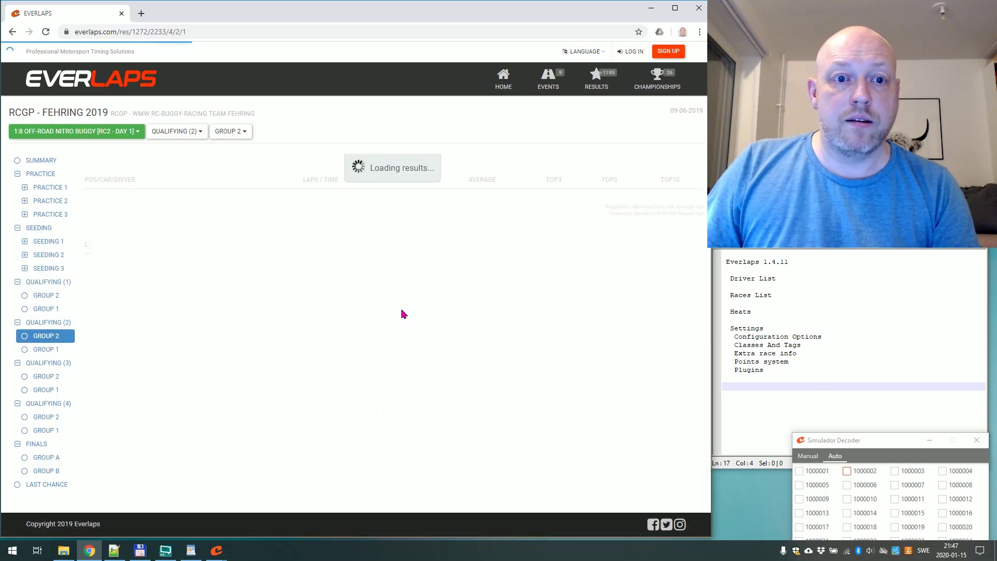
scroll(397, 303, down, 5)
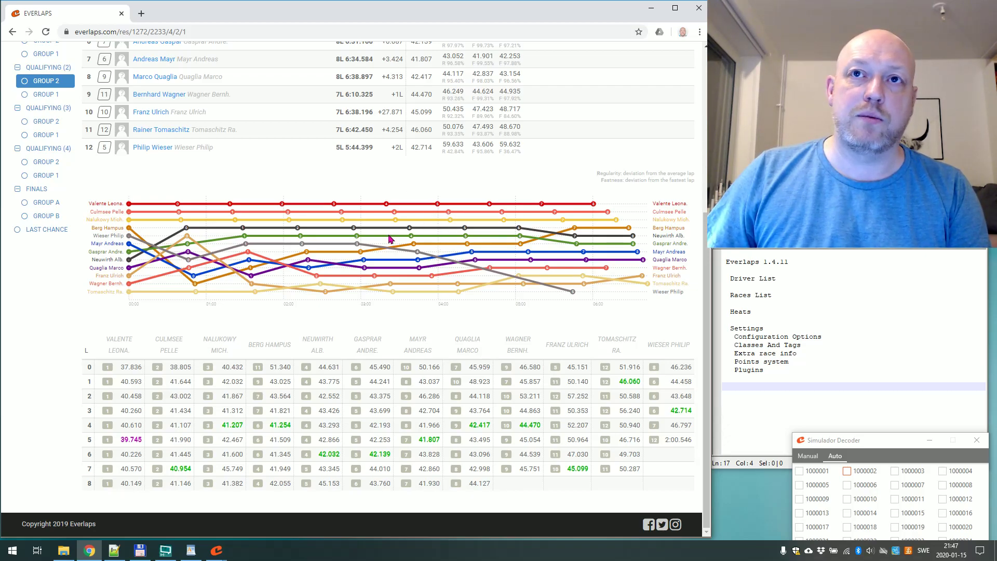
key(alt+Tab)
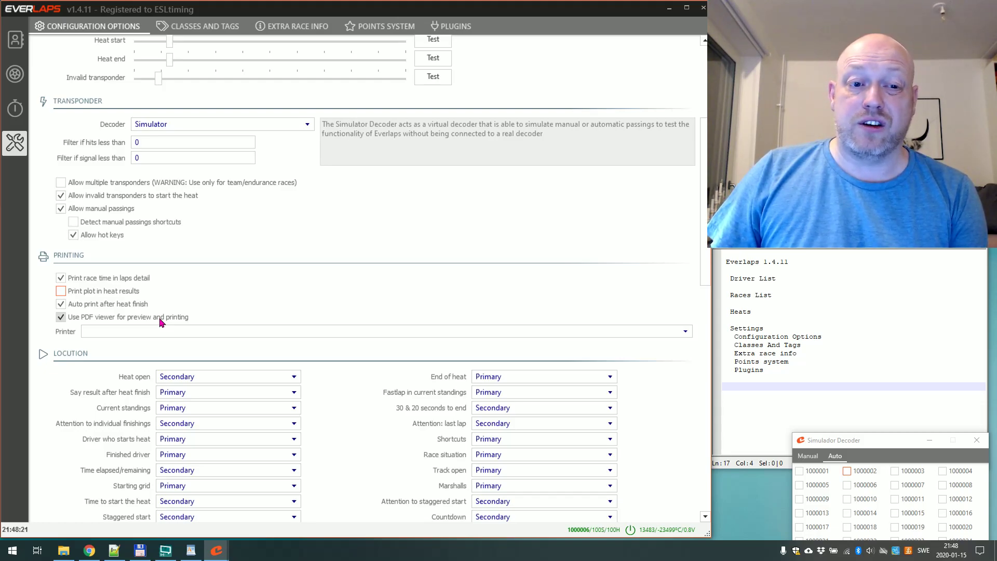
click(124, 330)
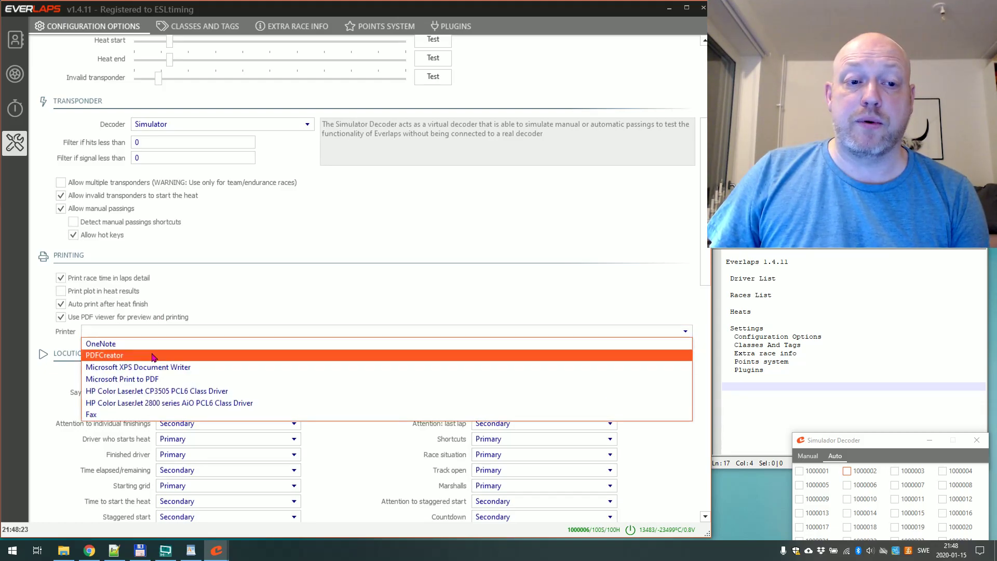
click(62, 344)
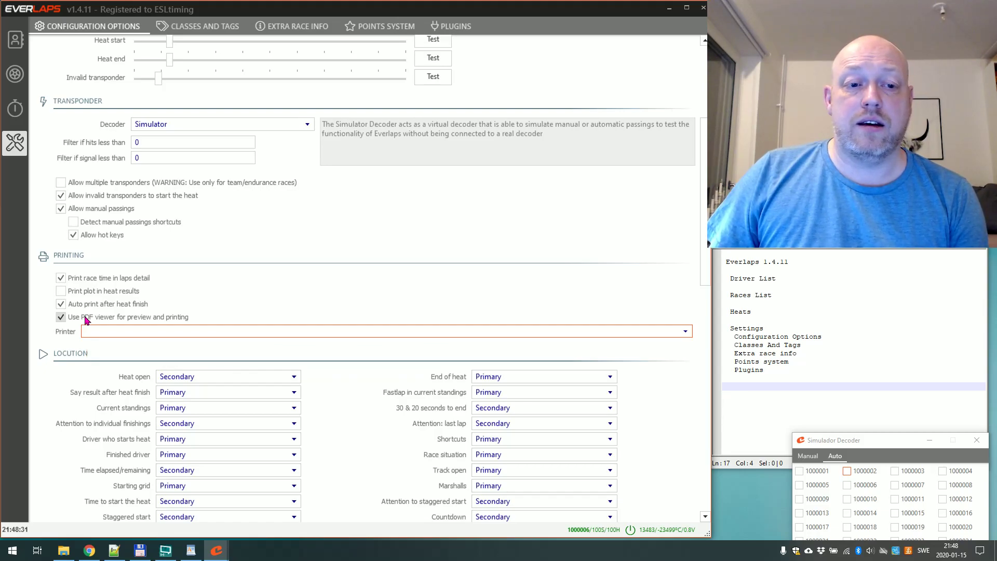
click(101, 331)
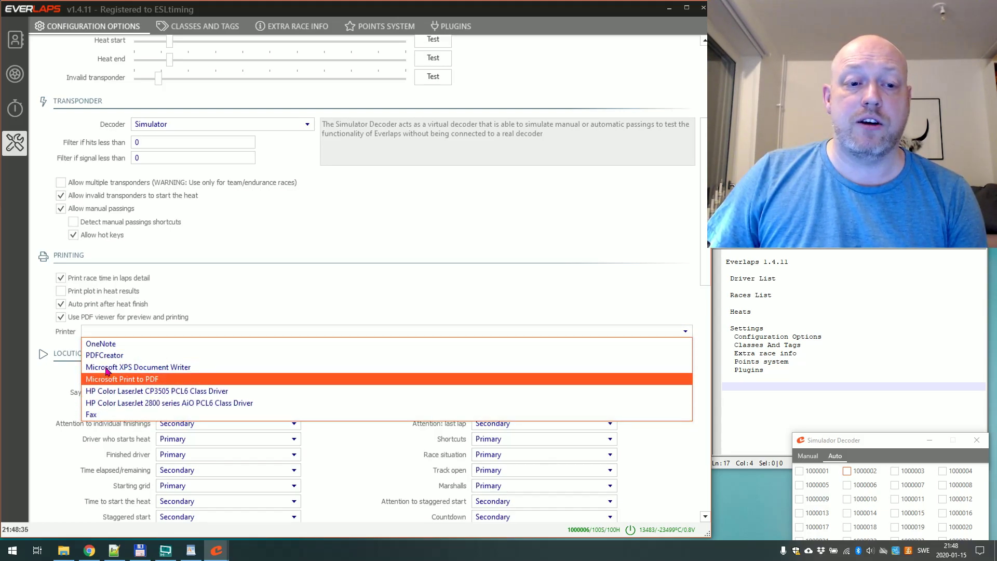
click(108, 342)
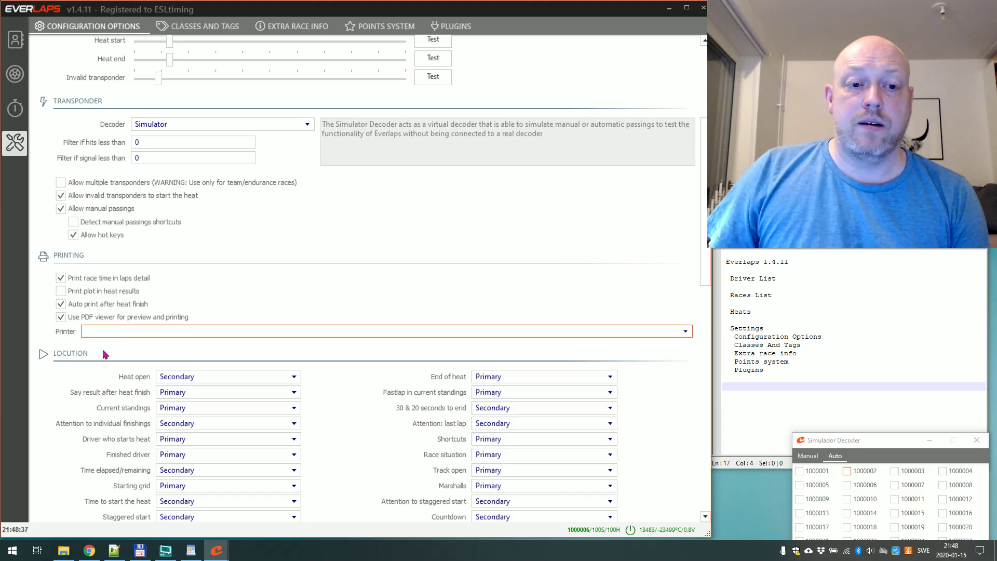
scroll(104, 354, down, 5)
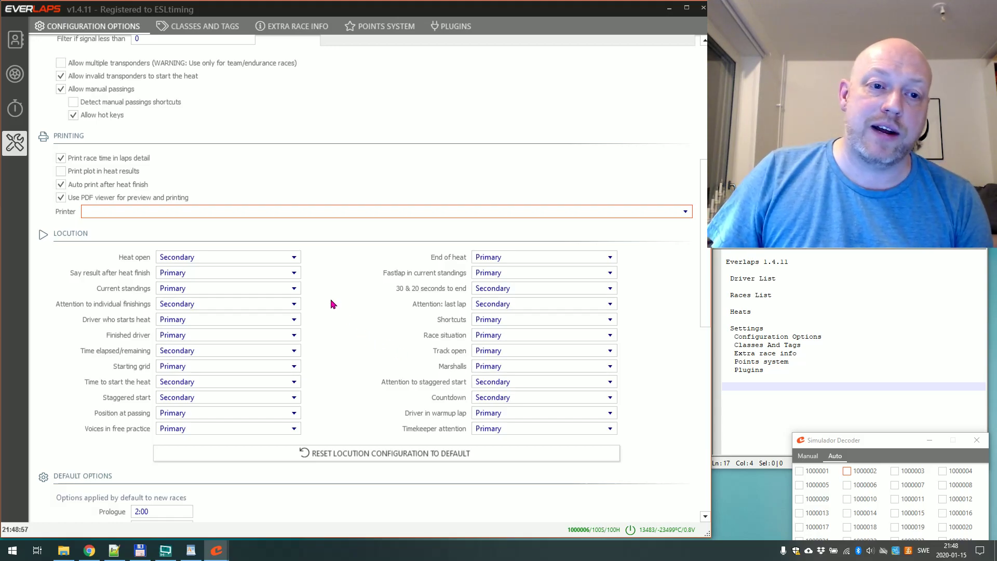
Set Heat open to Muted, then restore it to Secondary.
click(270, 258)
click(225, 270)
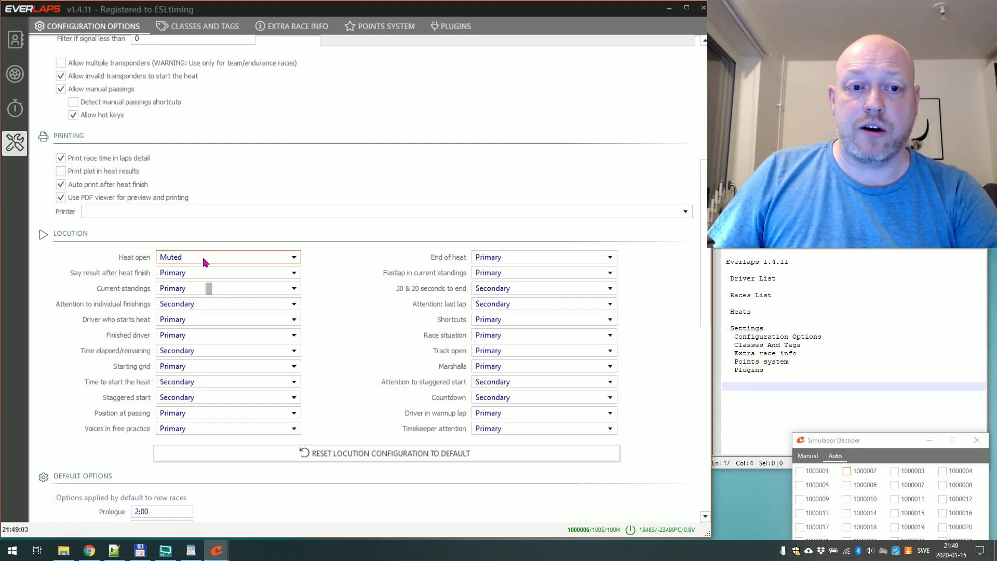
click(204, 259)
click(216, 285)
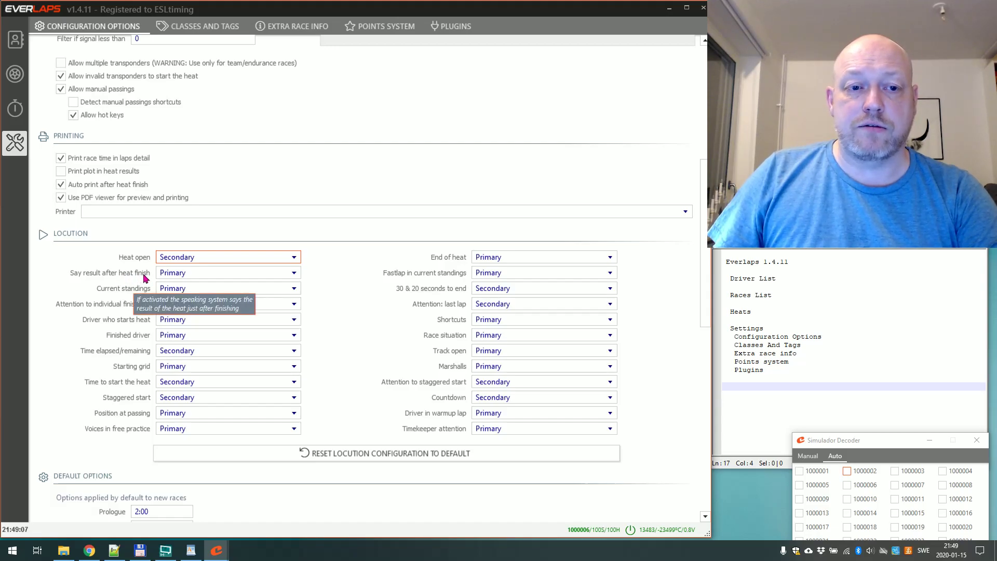
Set Say result after heat finish and Current standings to Muted.
click(175, 278)
click(194, 285)
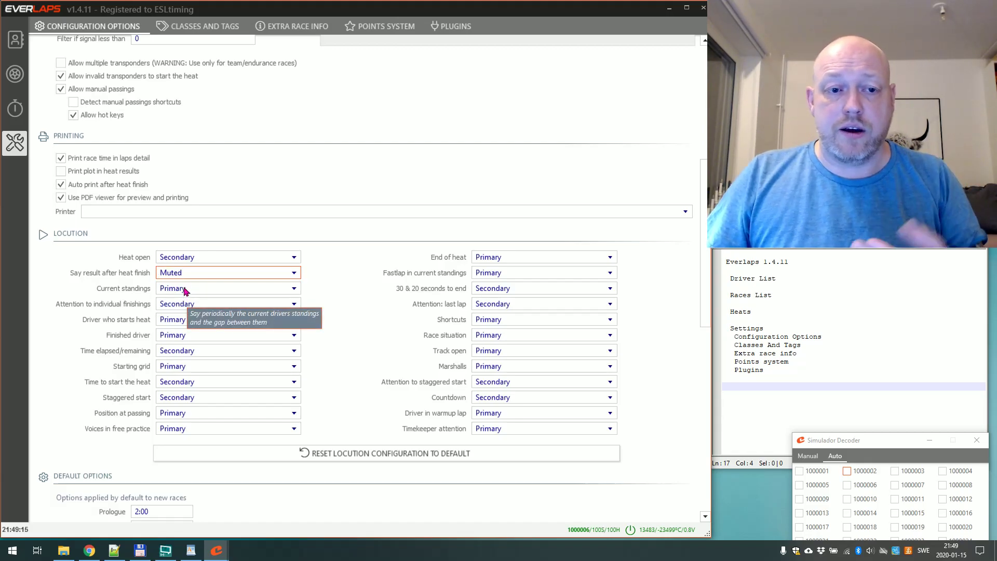
click(183, 289)
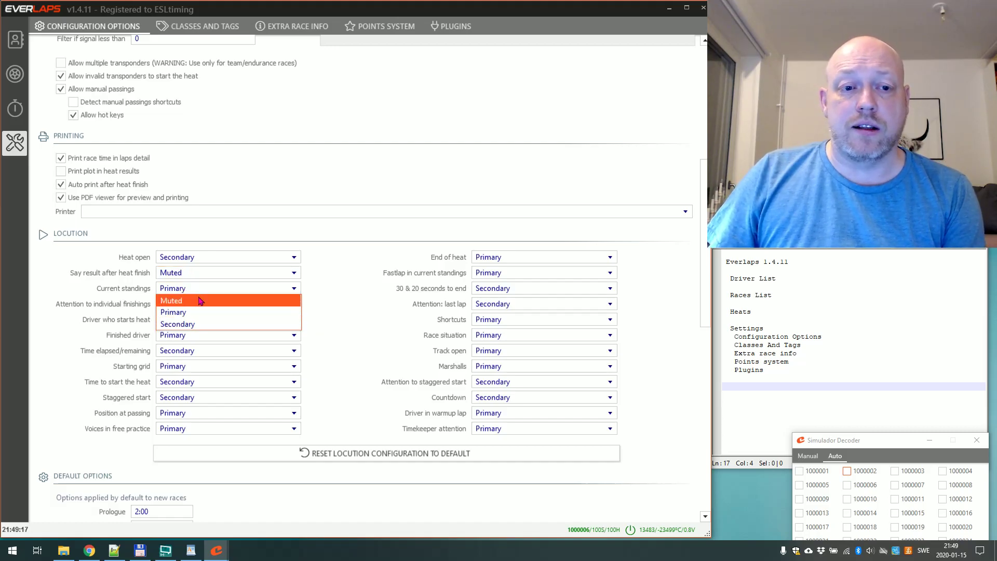
click(200, 301)
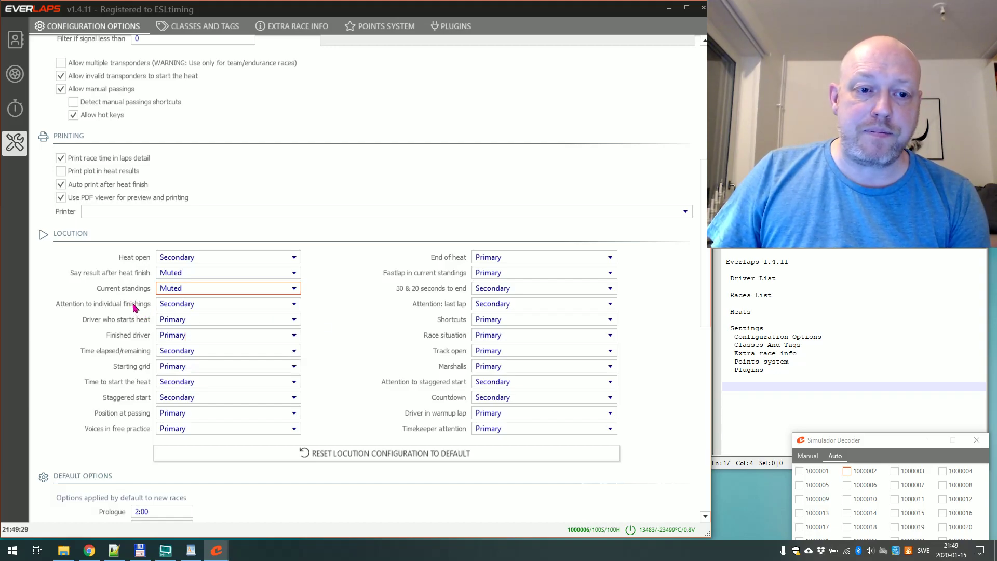
mouse_move(134, 307)
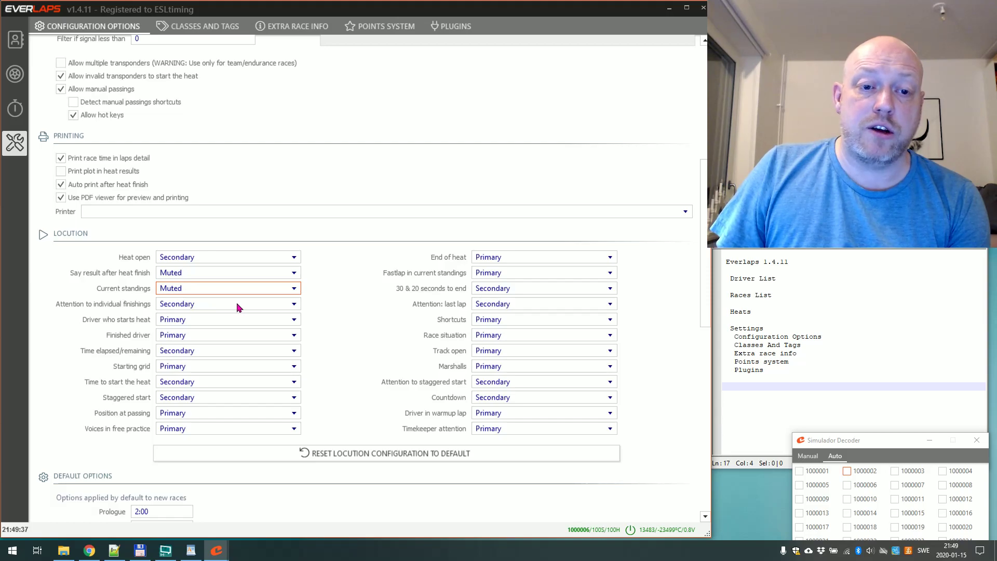
mouse_move(177, 309)
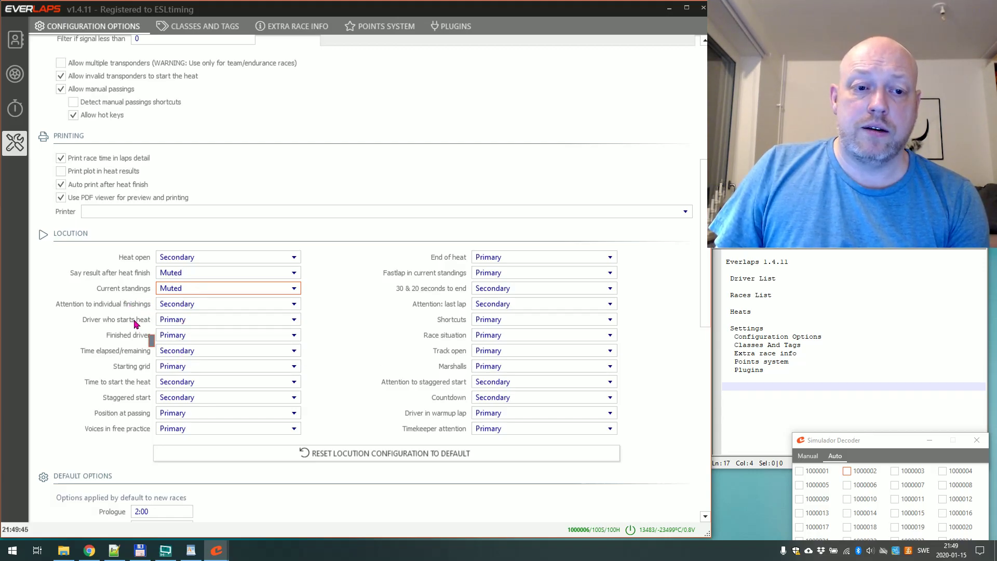
Set Driver who starts heat, Starting grid and Position at passing to Muted, leaving End of heat on Primary.
click(170, 319)
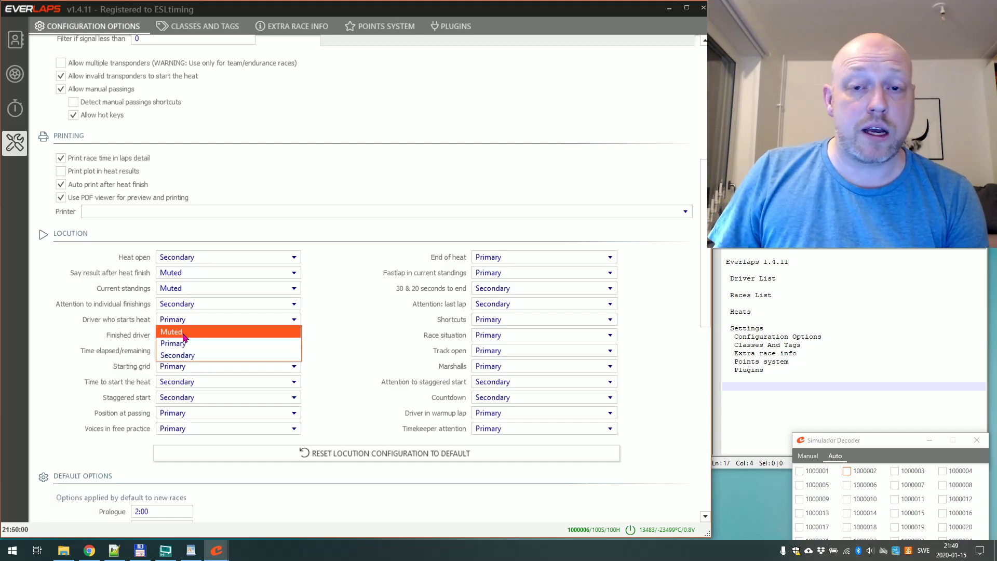
click(184, 334)
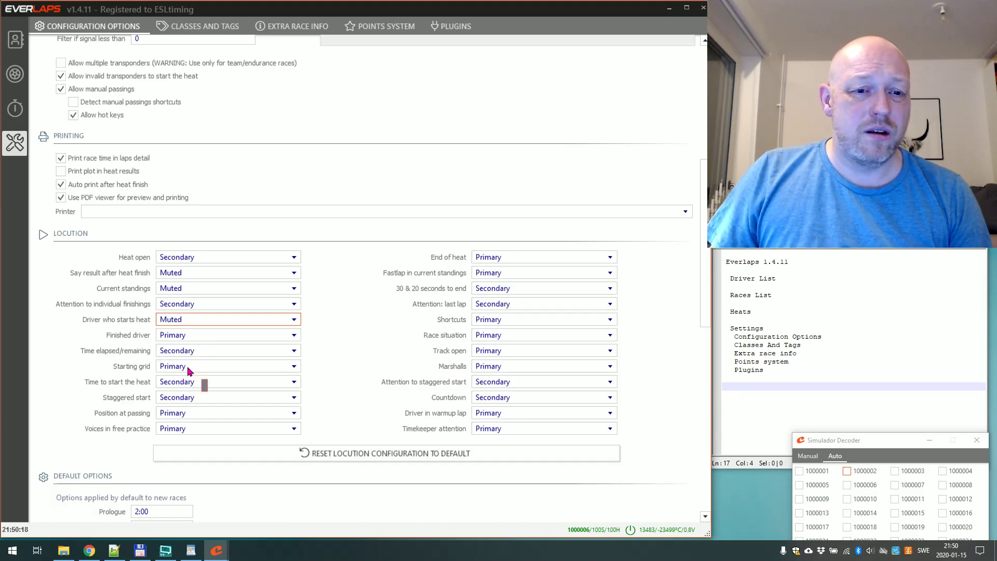
click(184, 370)
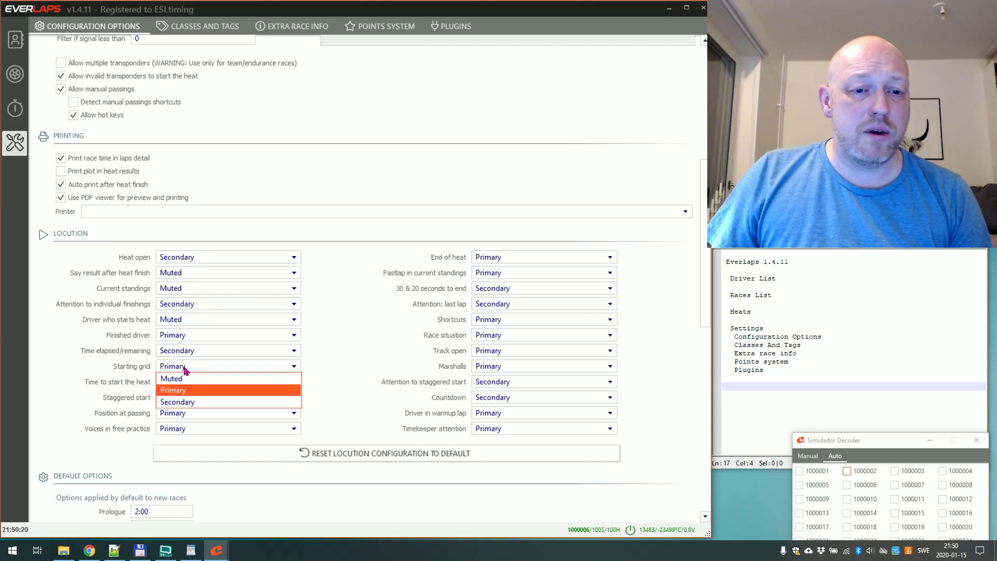
click(200, 380)
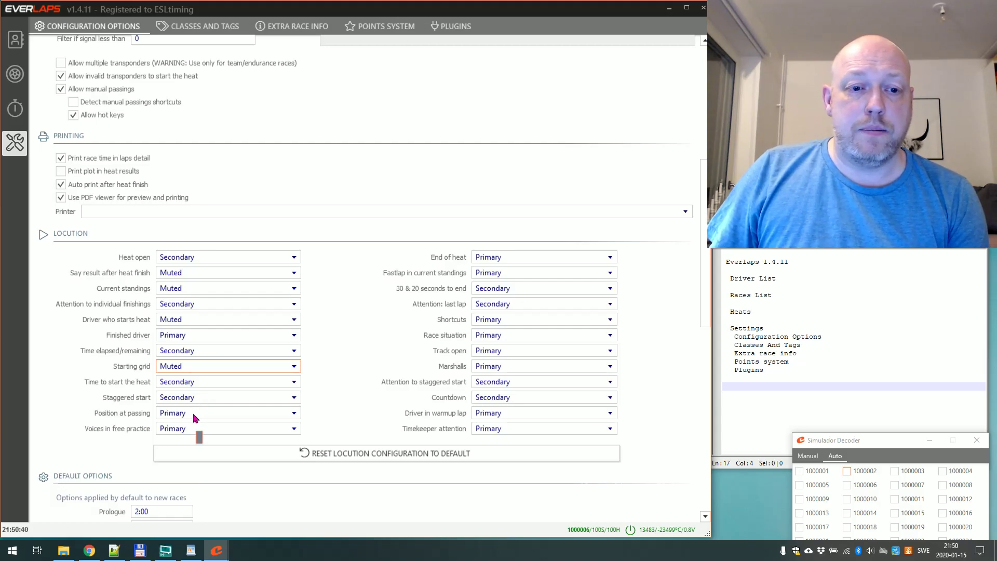
click(193, 416)
click(196, 421)
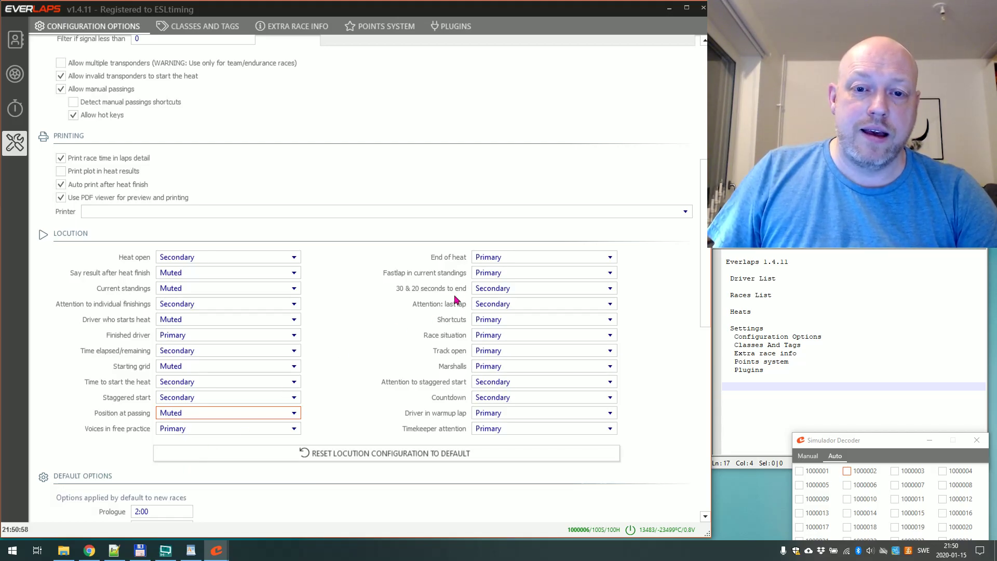
click(506, 258)
click(507, 259)
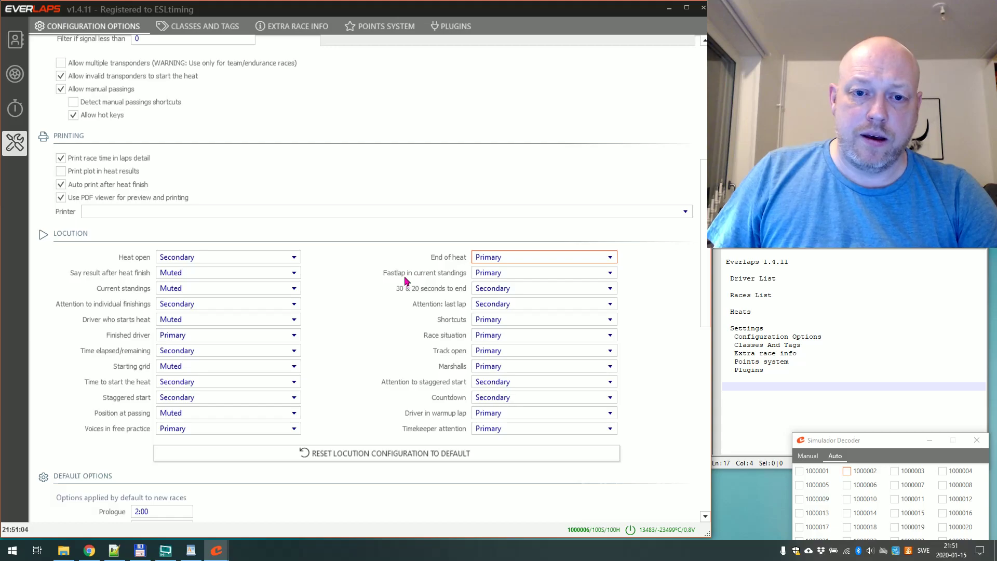
Choose Muted in the Locution dropdowns for Fastlap in current standings, Shortcuts and Race situation.
click(496, 276)
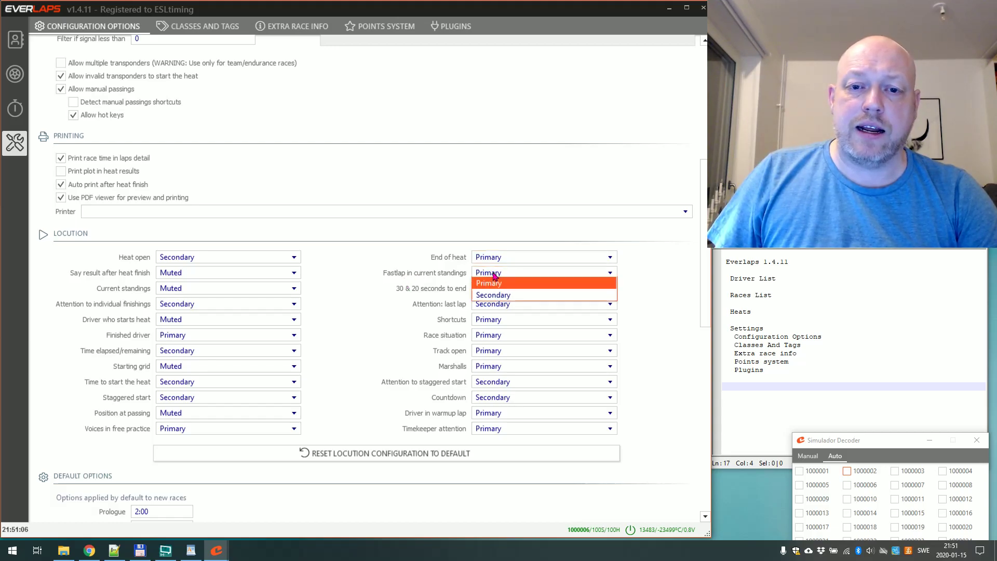
click(503, 285)
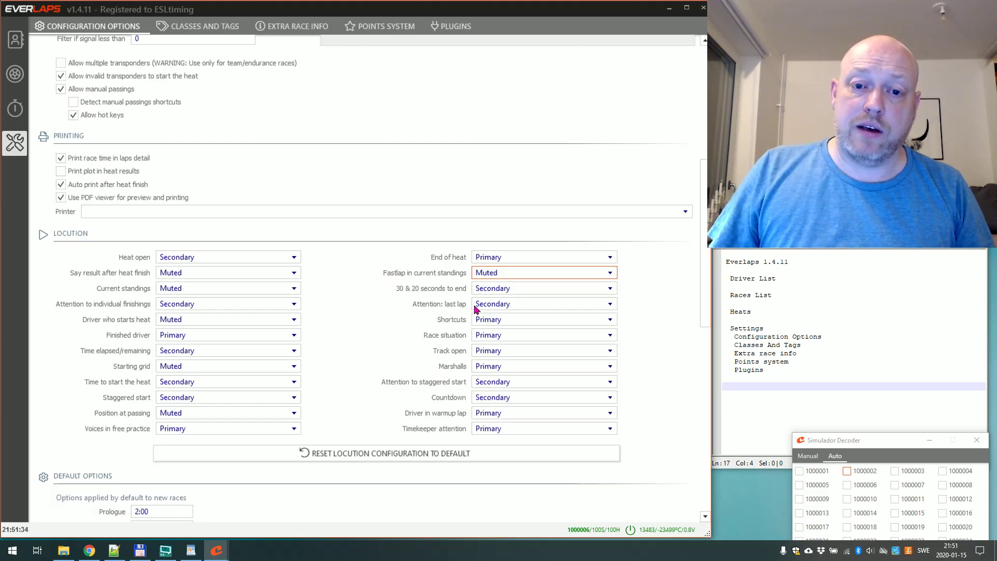
click(485, 321)
click(494, 332)
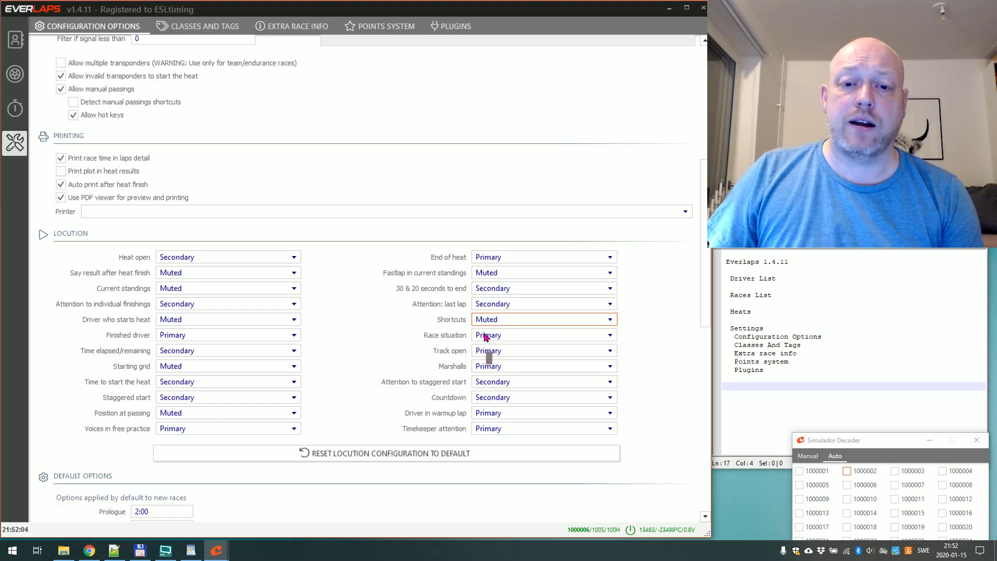
click(483, 336)
click(494, 346)
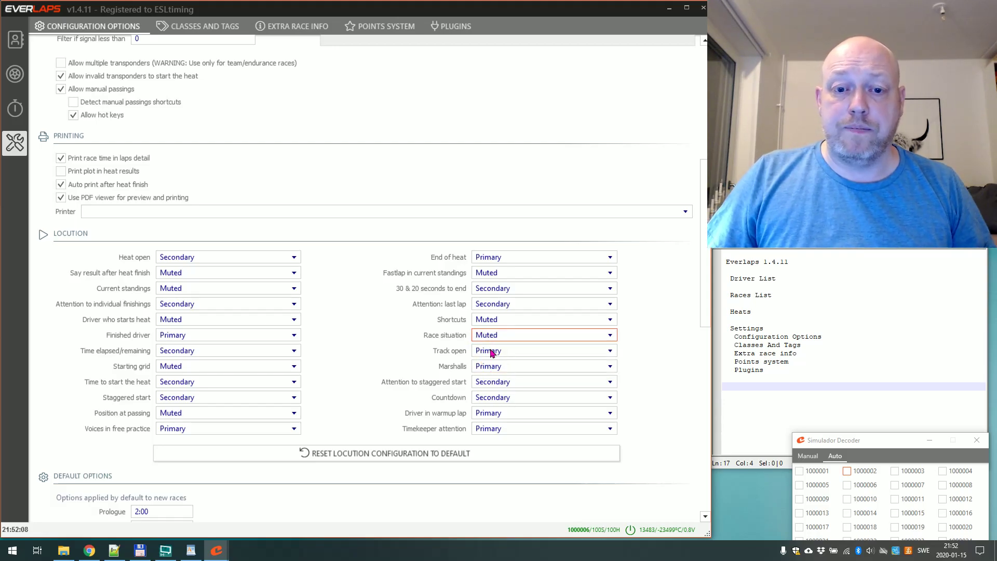
Mute the Track open and Marshalls voice announcements.
click(492, 352)
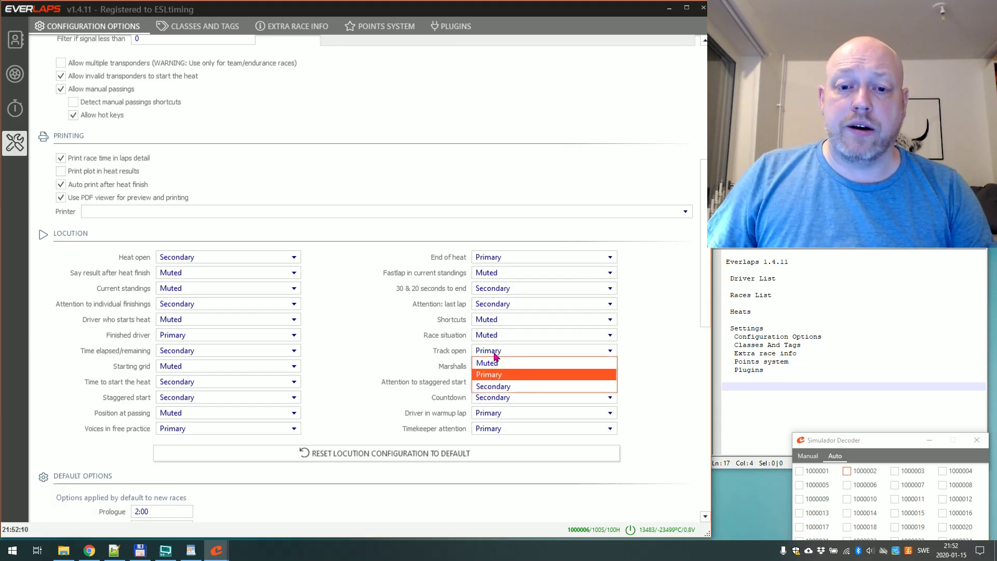
click(497, 362)
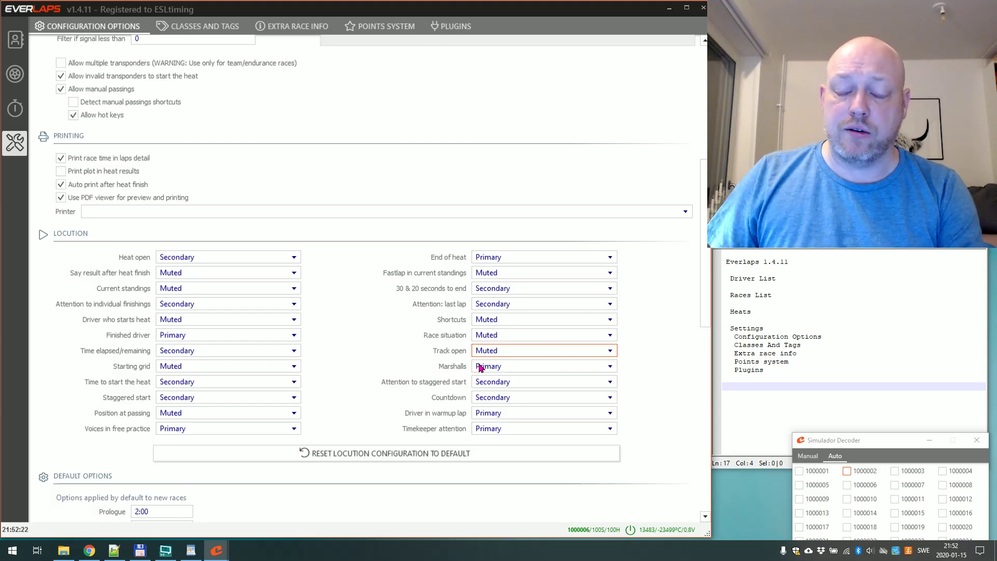
click(480, 367)
click(488, 380)
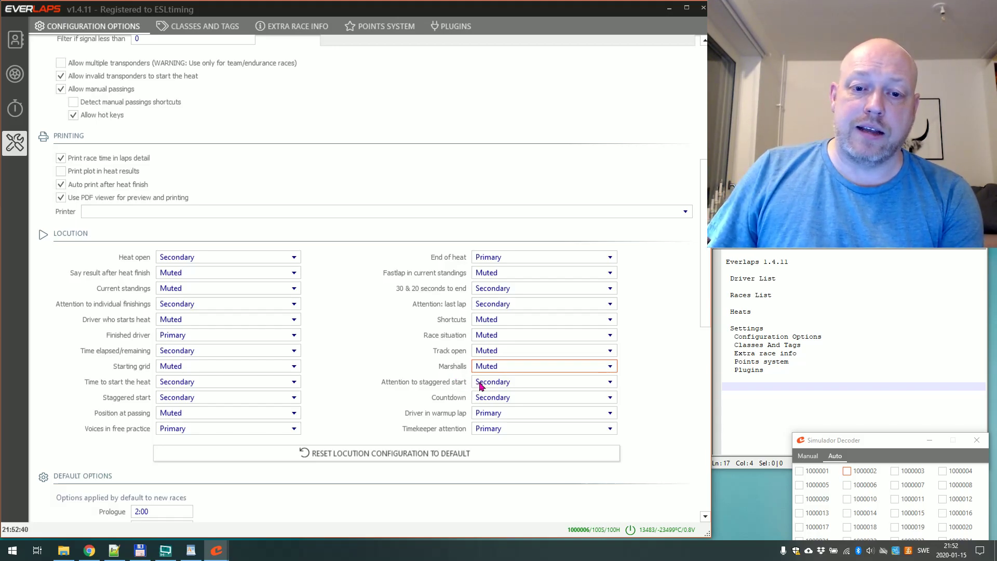
Mute the Attention to staggered start, Driver in warmup lap and Timekeeper attention announcements.
mouse_move(481, 386)
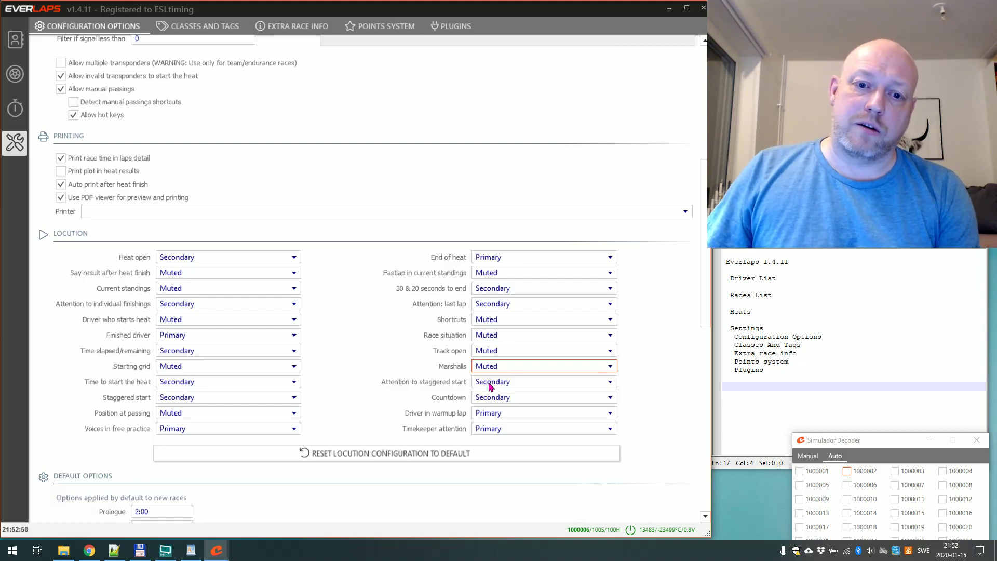
click(490, 387)
click(500, 395)
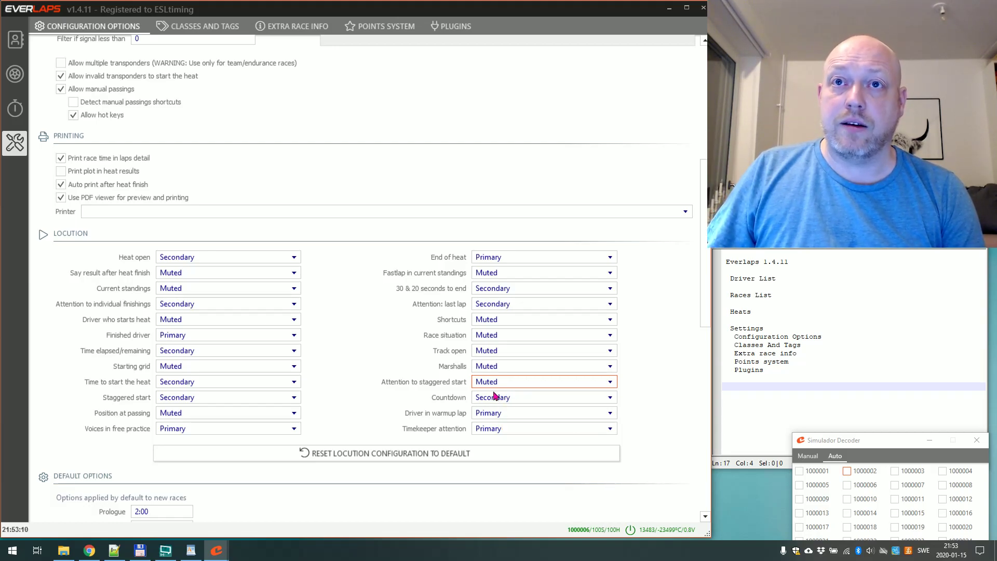
click(487, 419)
click(509, 421)
click(484, 430)
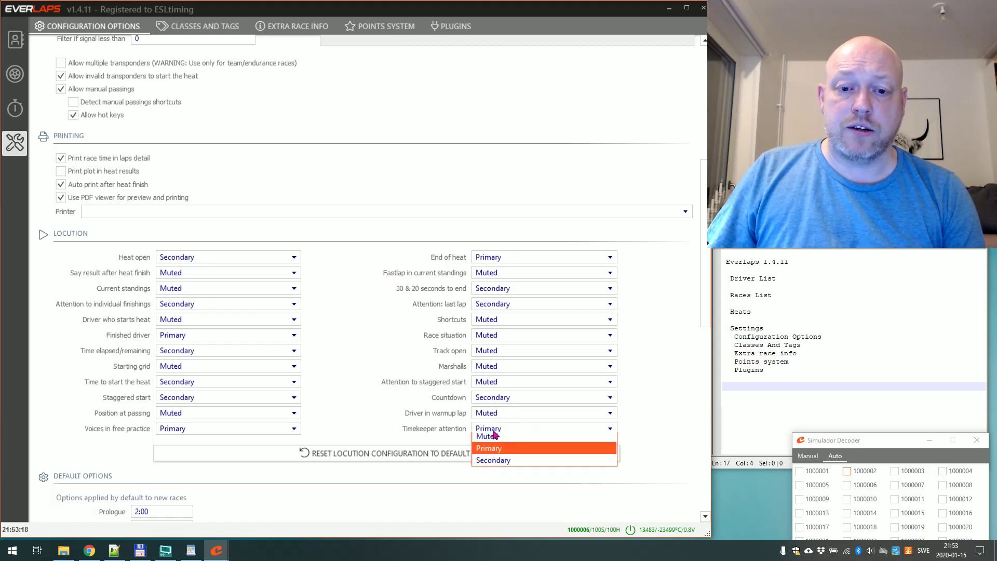
click(491, 439)
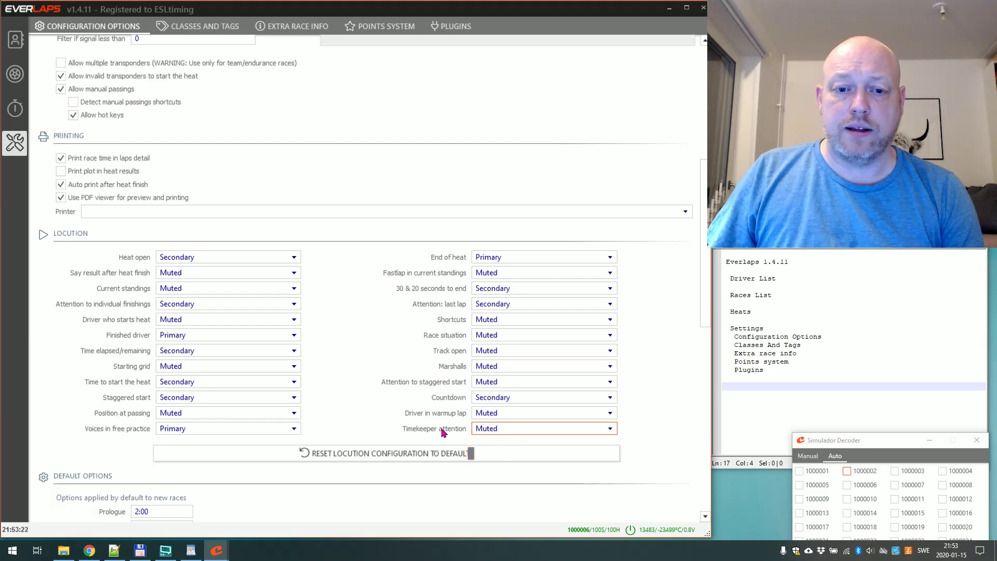
scroll(444, 416, down, 5)
scroll(443, 416, down, 1)
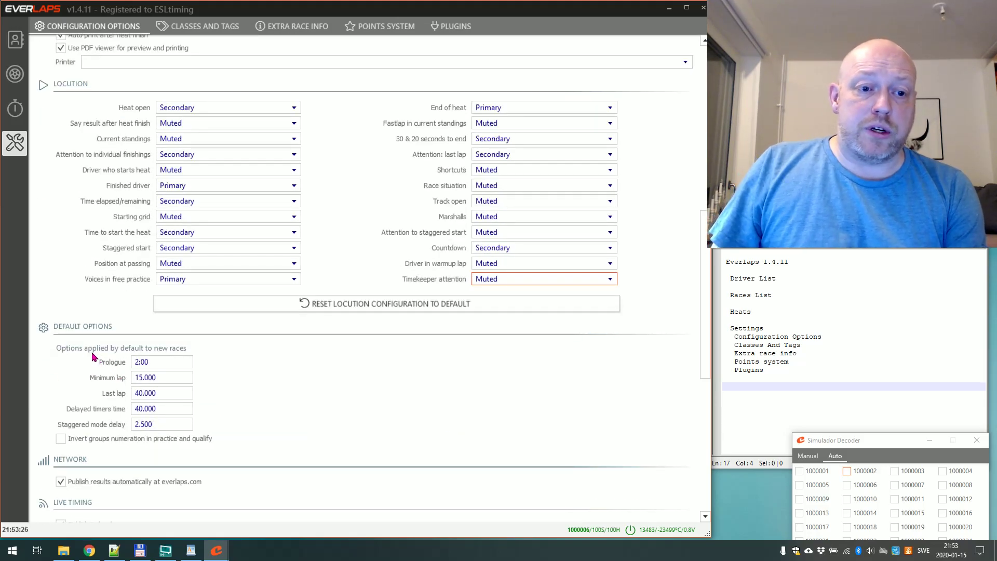
drag(139, 362, 131, 369)
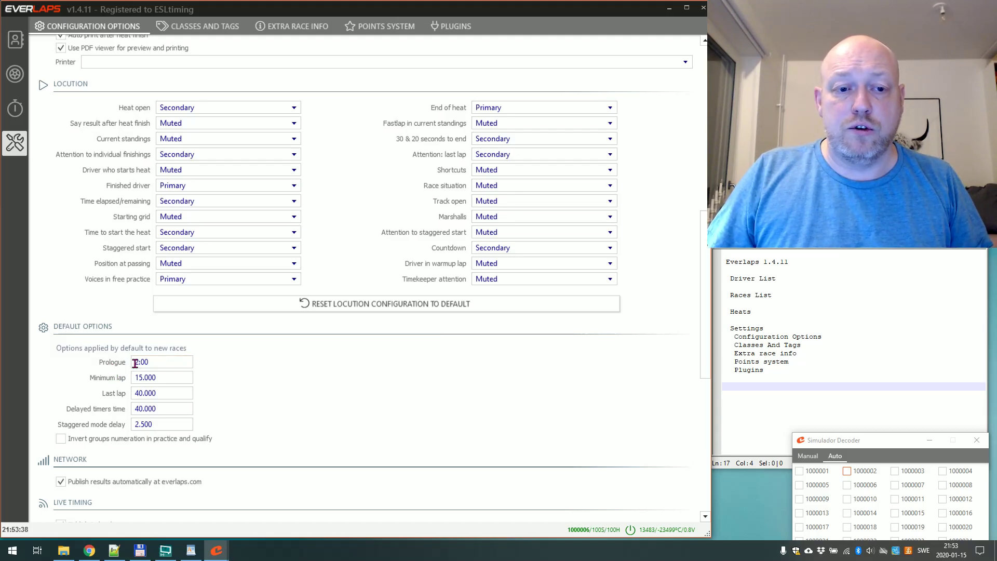
click(127, 365)
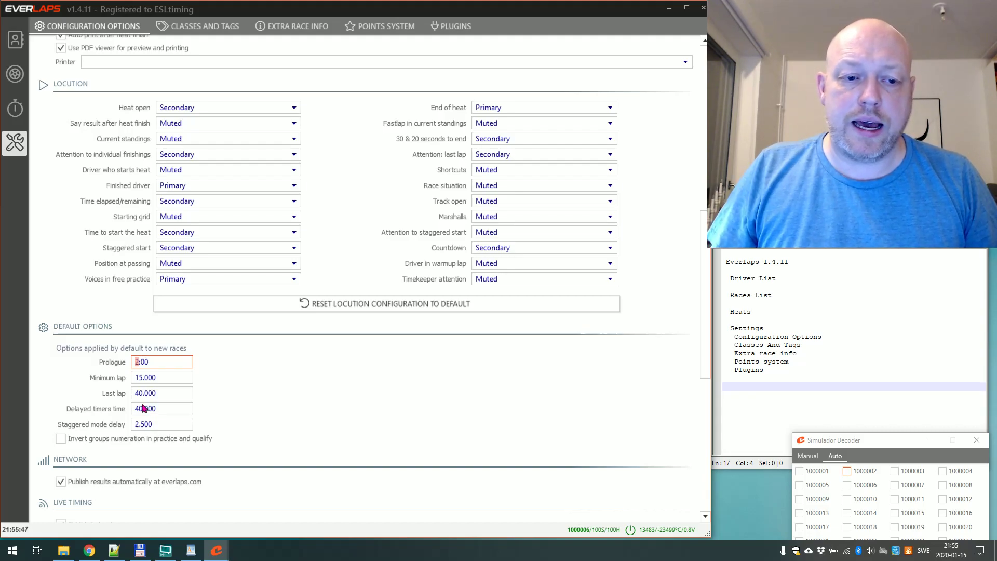
click(144, 424)
double_click(144, 425)
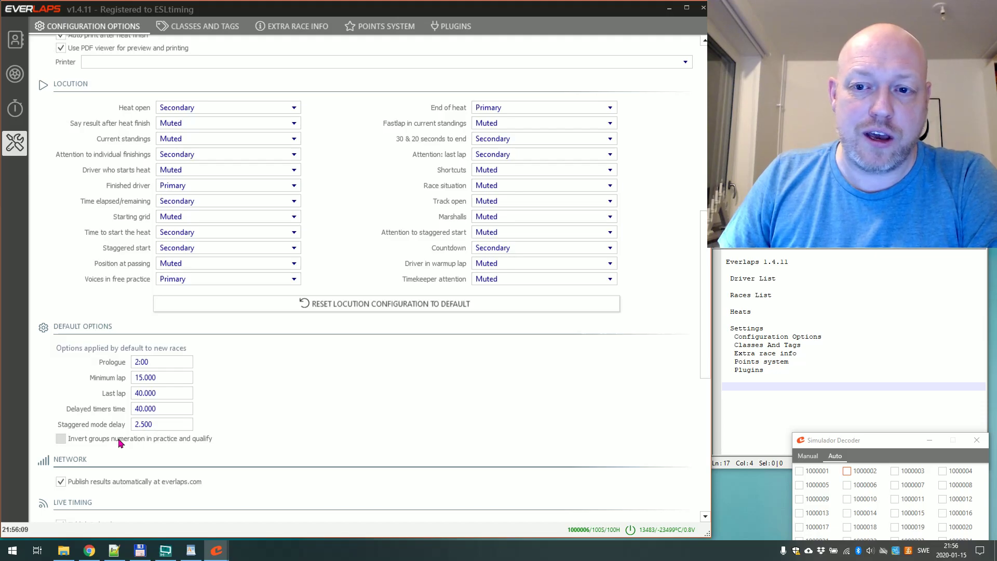
Tick 'Invert groups numeration in practice and qualify' under Default Options.
click(120, 442)
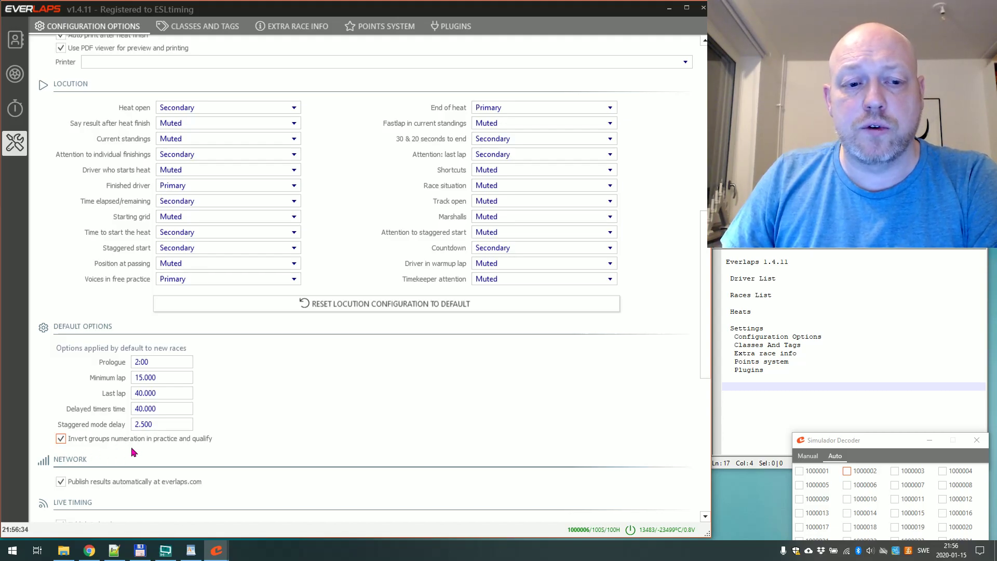
scroll(130, 448, down, 2)
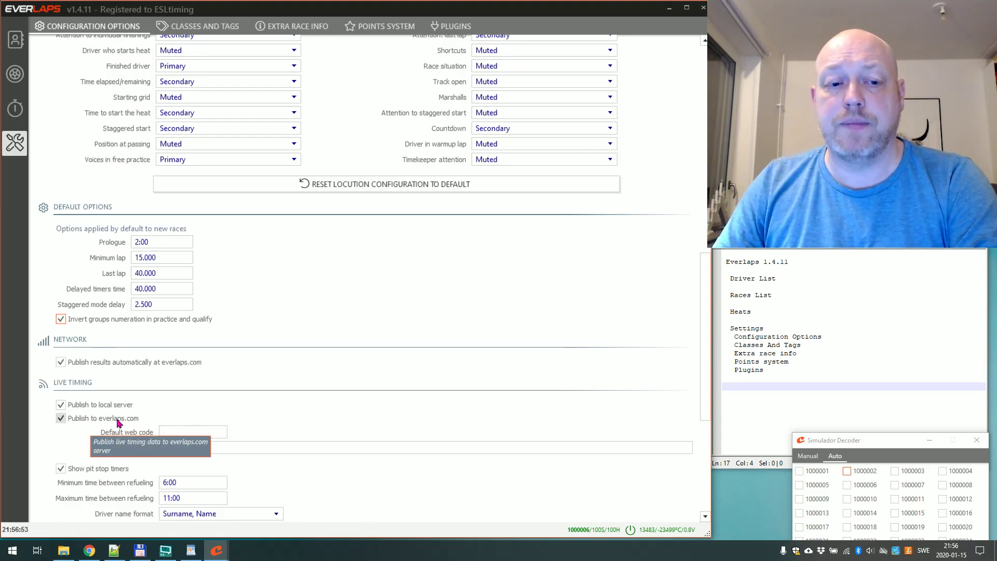
click(164, 434)
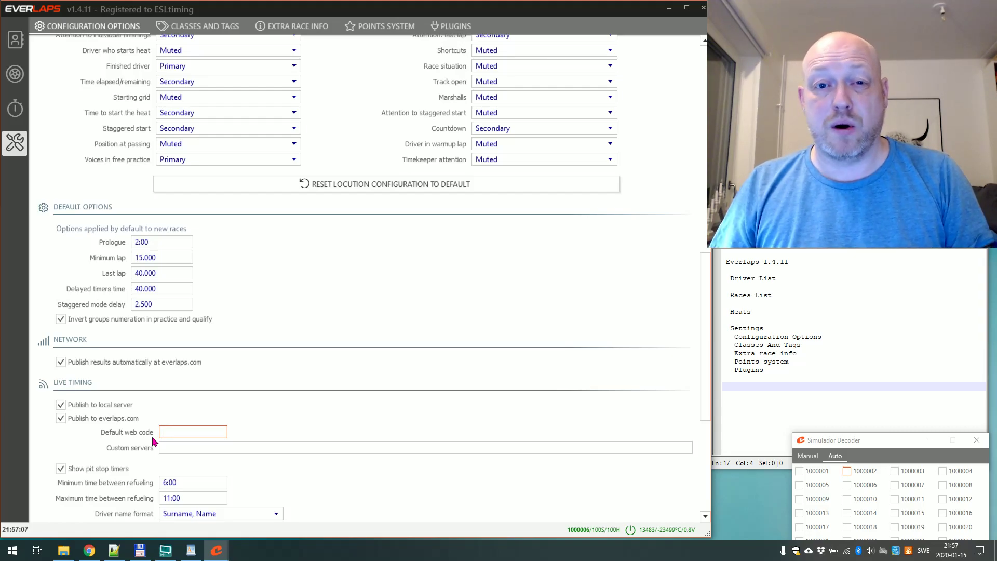
click(163, 449)
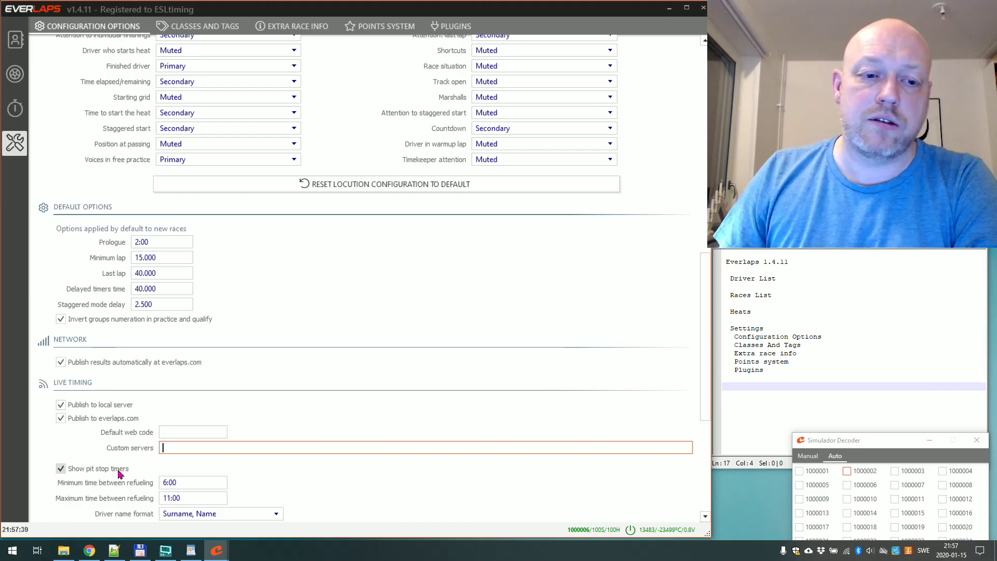
mouse_move(91, 472)
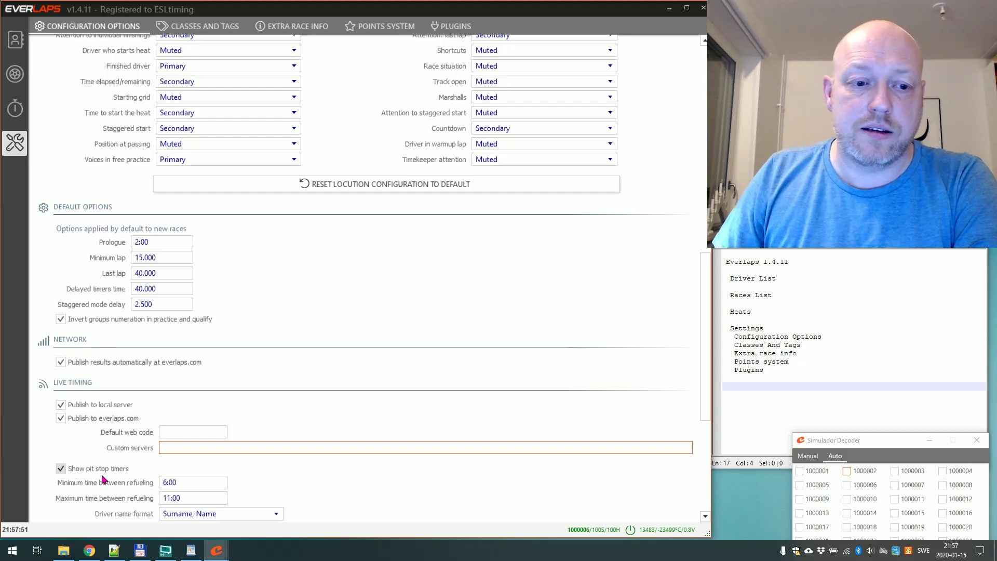
scroll(112, 490, down, 3)
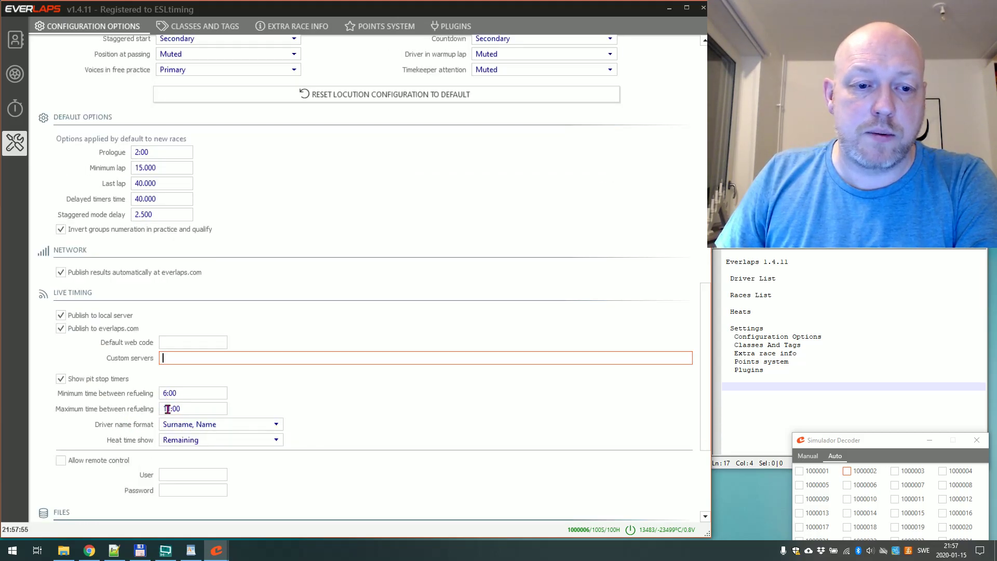
mouse_move(161, 410)
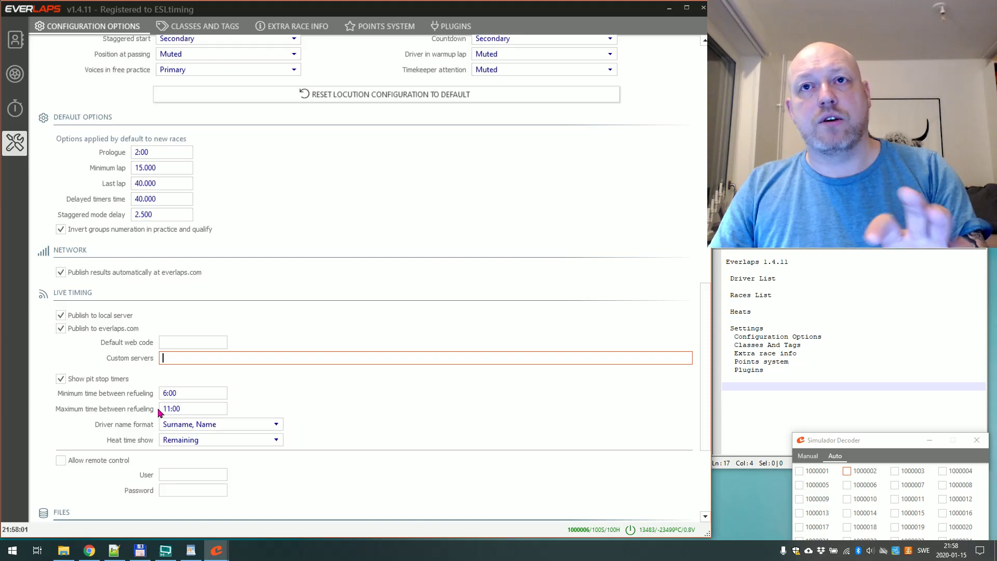
click(189, 426)
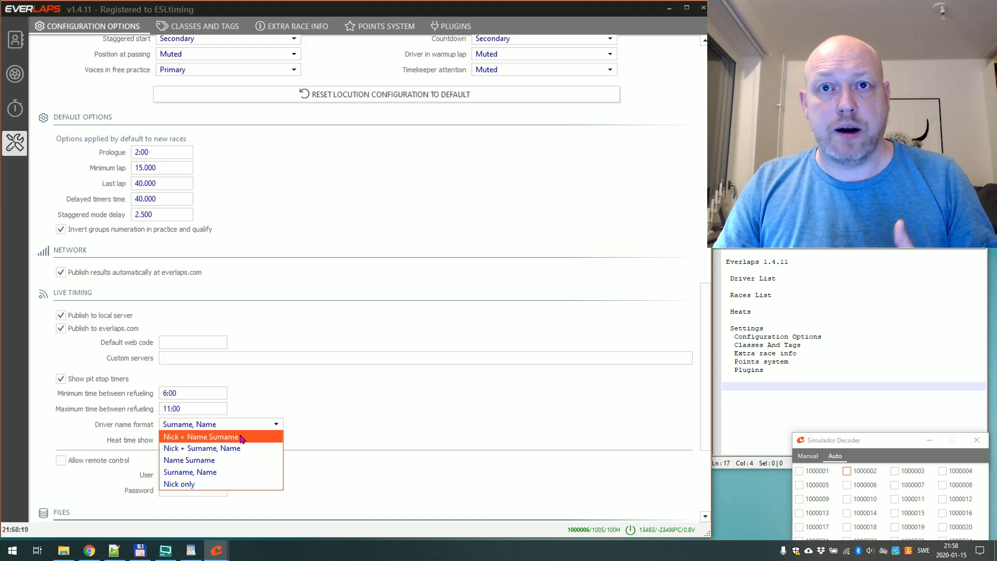
click(240, 474)
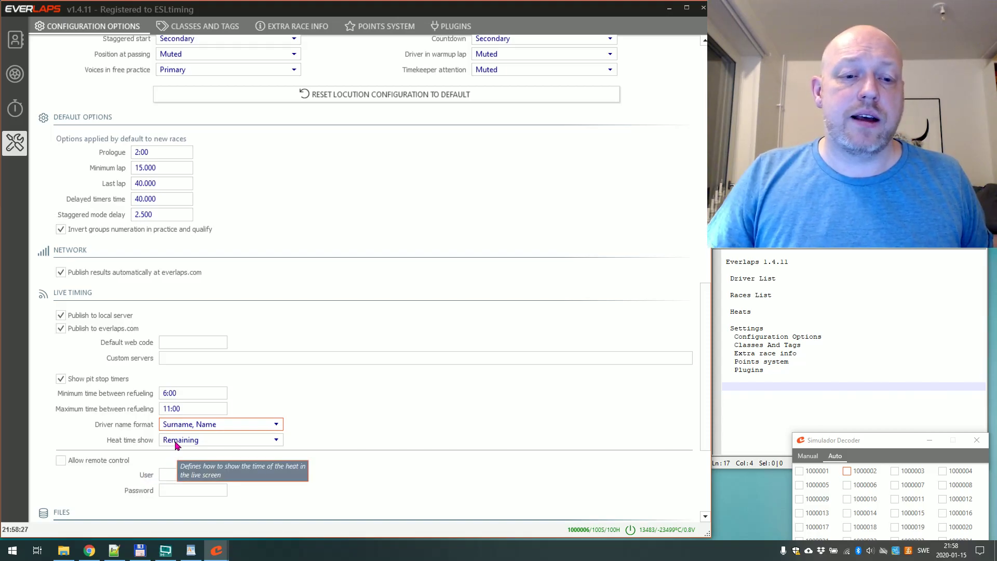
click(204, 443)
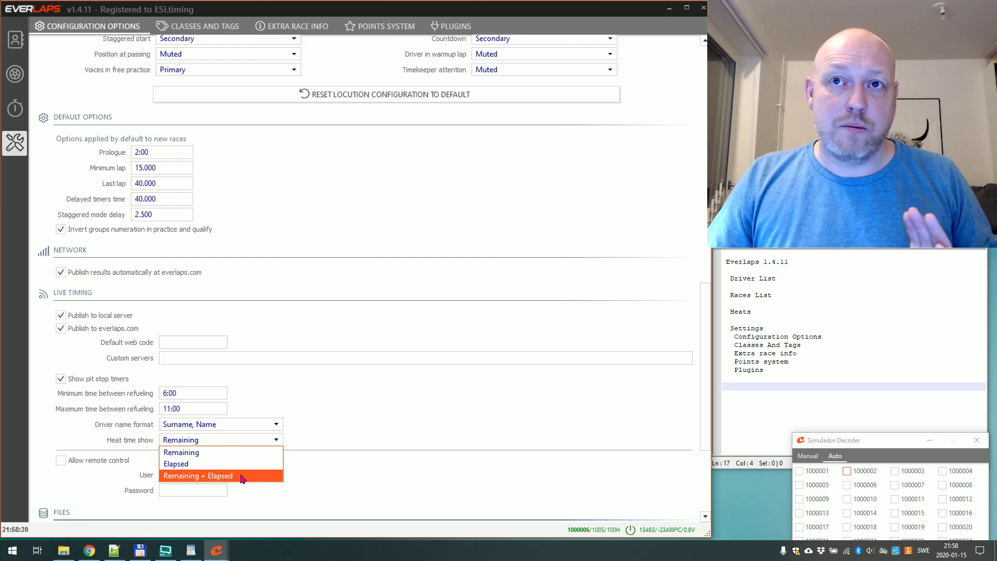
click(218, 453)
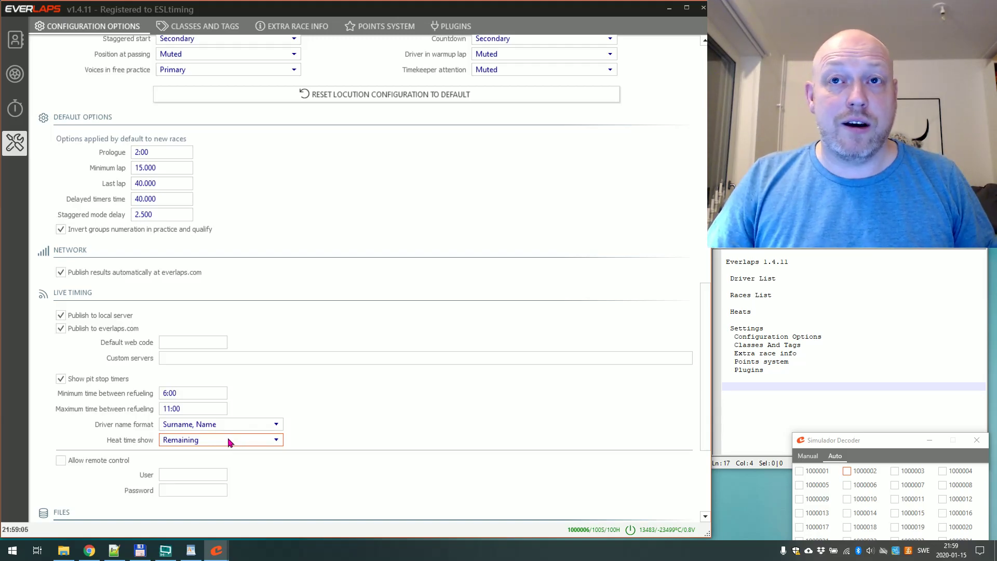
scroll(335, 498, down, 3)
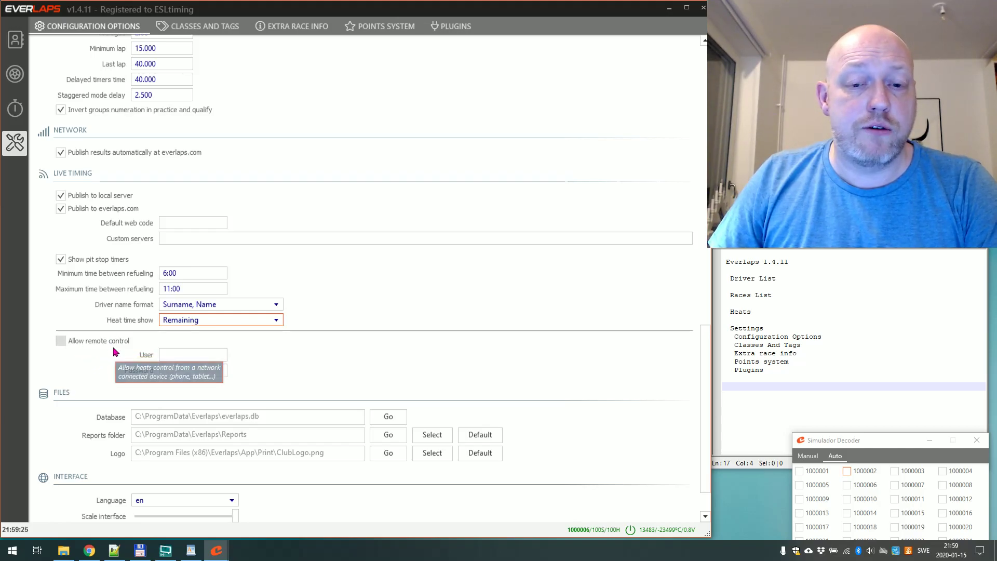
Select the full Database path and show C:\ProgramData\Everlaps in Total Commander.
scroll(78, 367, down, 1)
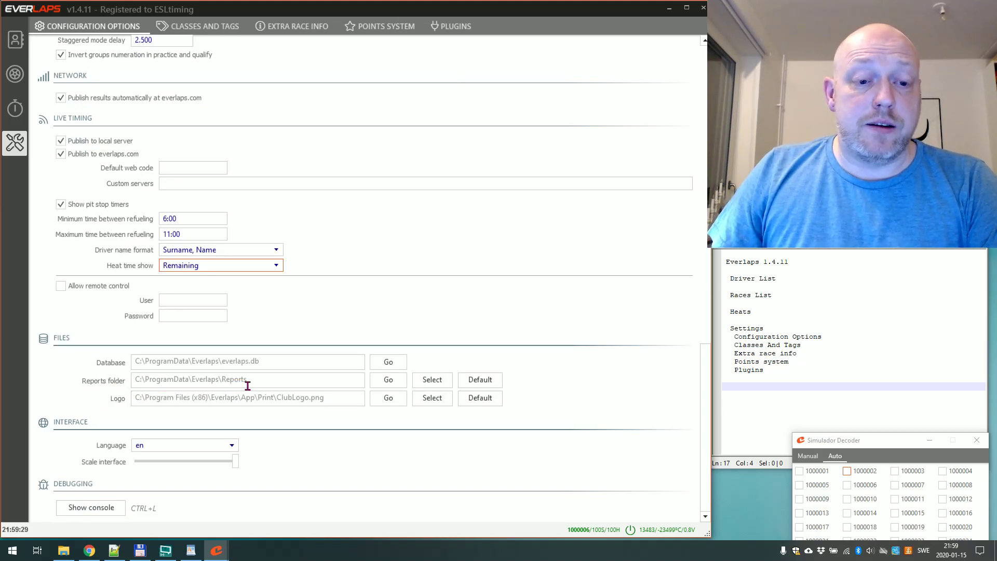
click(208, 362)
double_click(205, 362)
double_click(232, 363)
drag(272, 361, 130, 362)
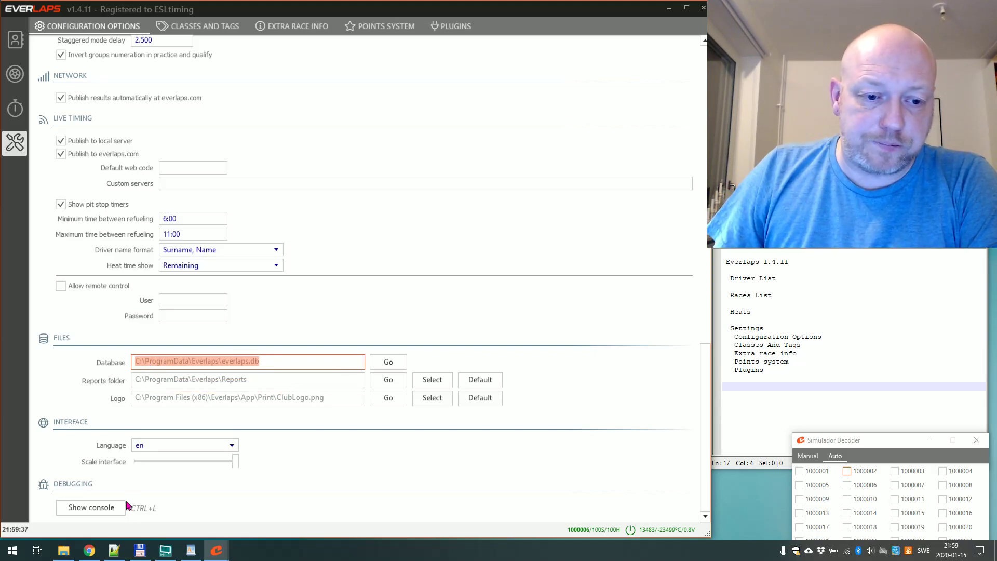
click(140, 551)
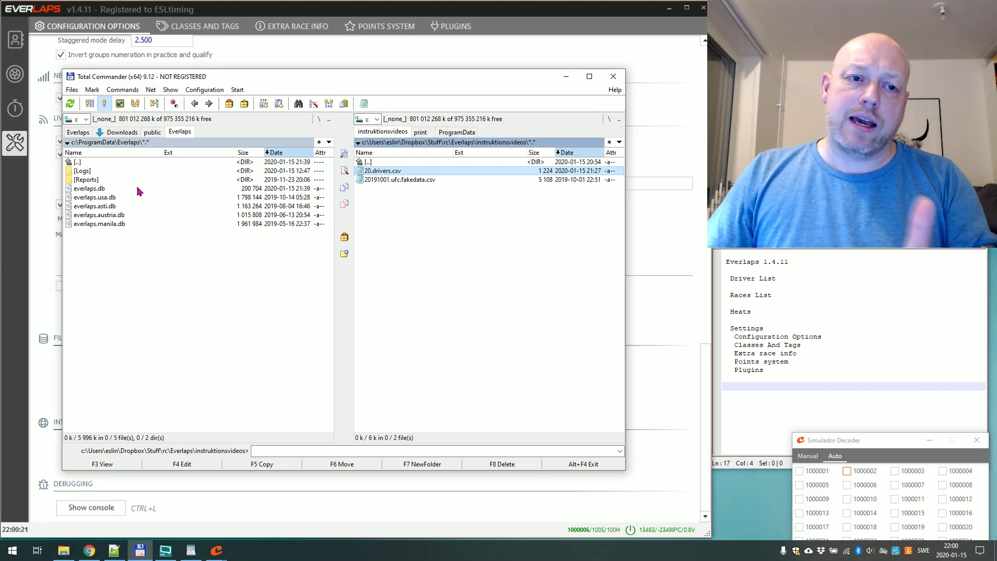
Select everlaps.db, then check the Reports folder path in the Everlaps FILES settings.
click(103, 188)
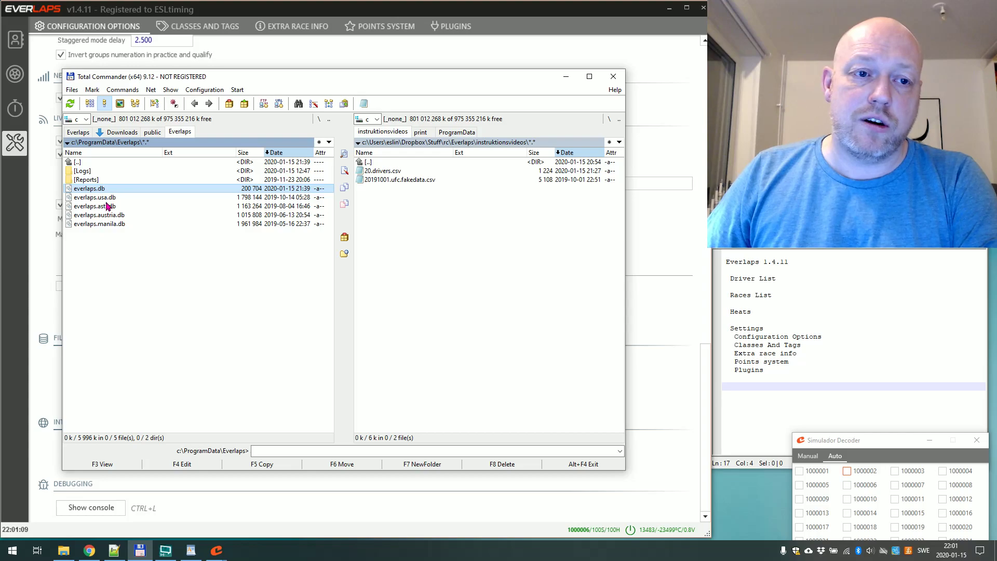
click(566, 76)
click(90, 390)
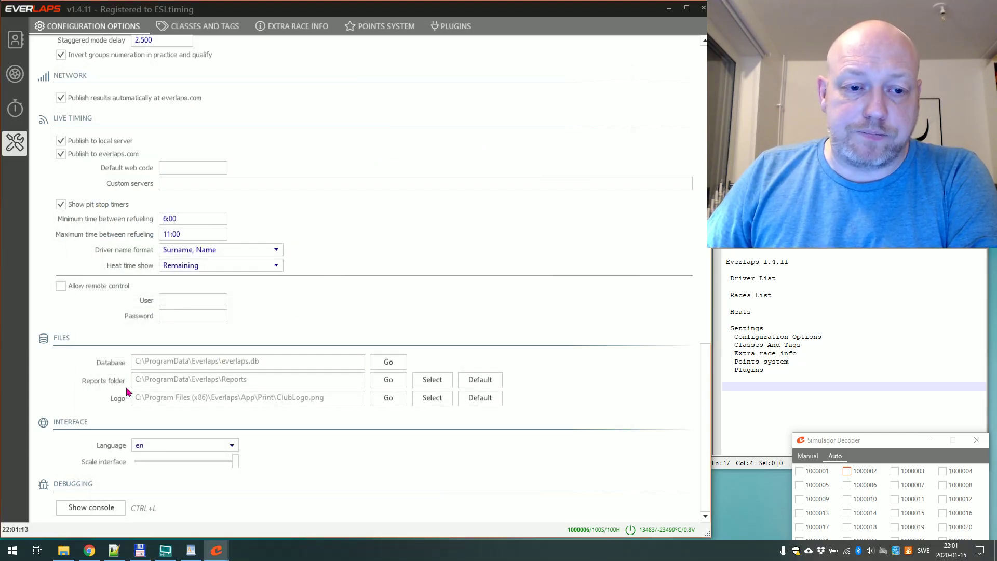
double_click(151, 379)
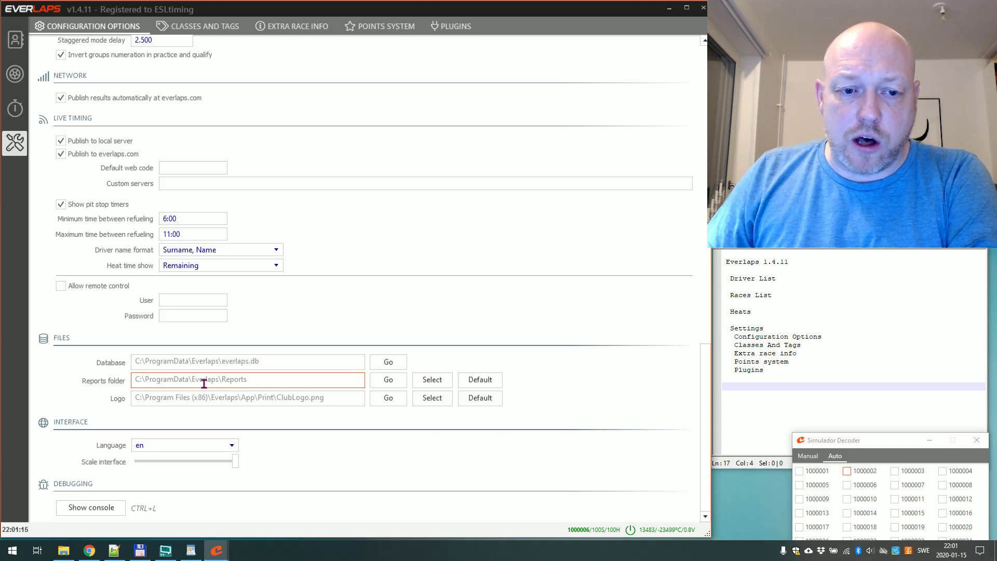
double_click(205, 381)
click(140, 550)
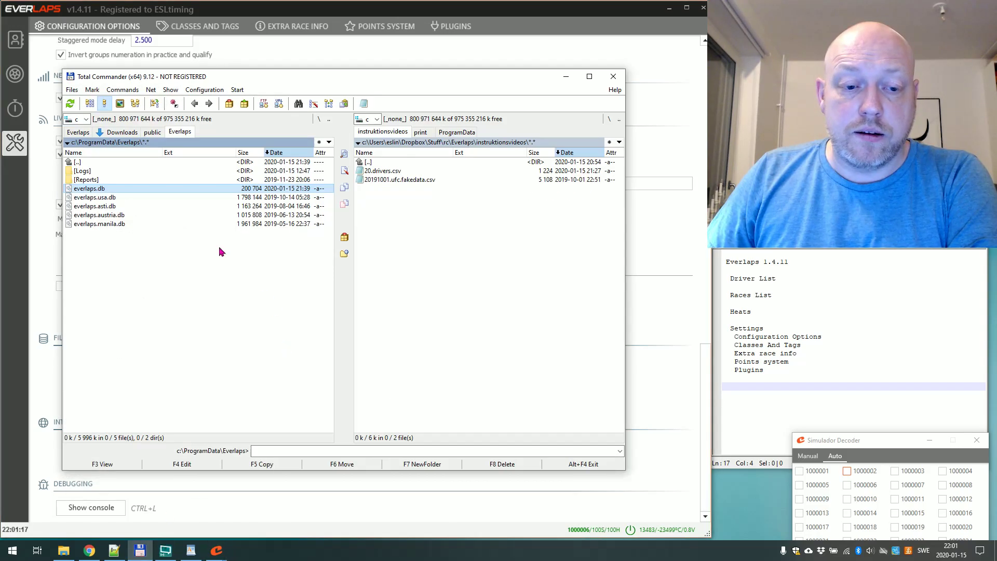
Open the Reports folder and select the RC2 - Day 1 - Qualy - Serie 1.[4].pdf report.
double_click(98, 180)
scroll(142, 213, down, 5)
scroll(144, 213, down, 20)
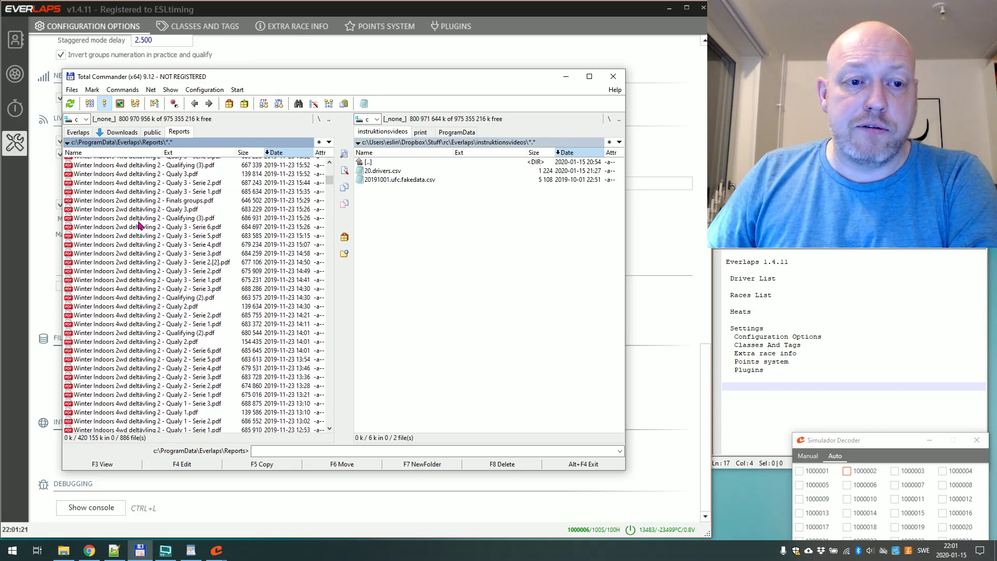
scroll(245, 232, down, 20)
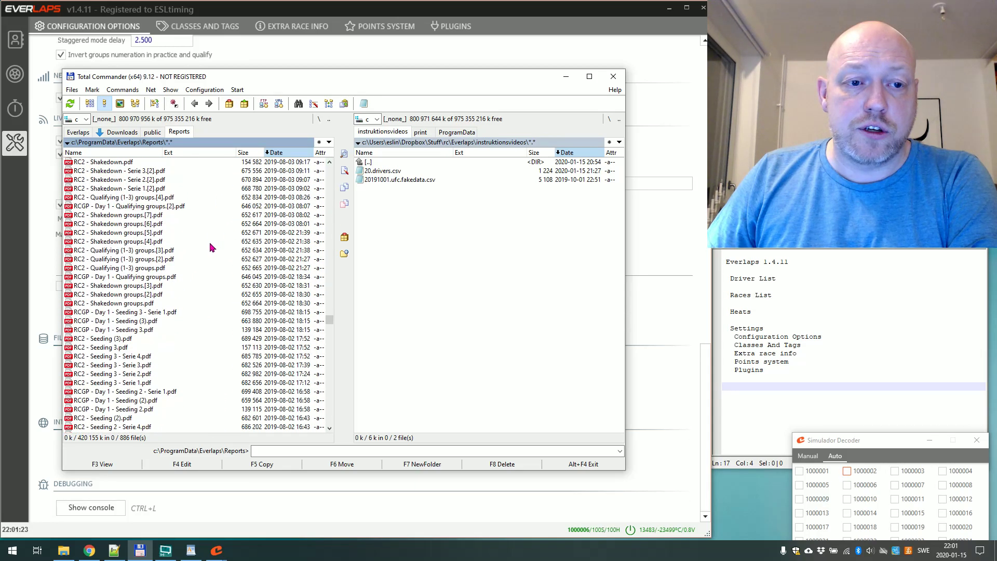
scroll(182, 290, down, 20)
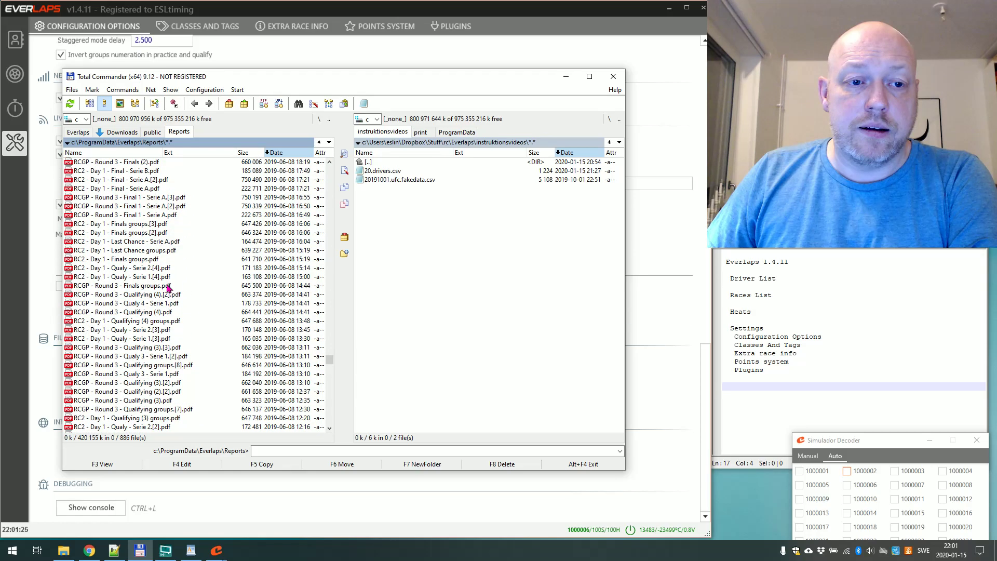
click(136, 276)
double_click(199, 279)
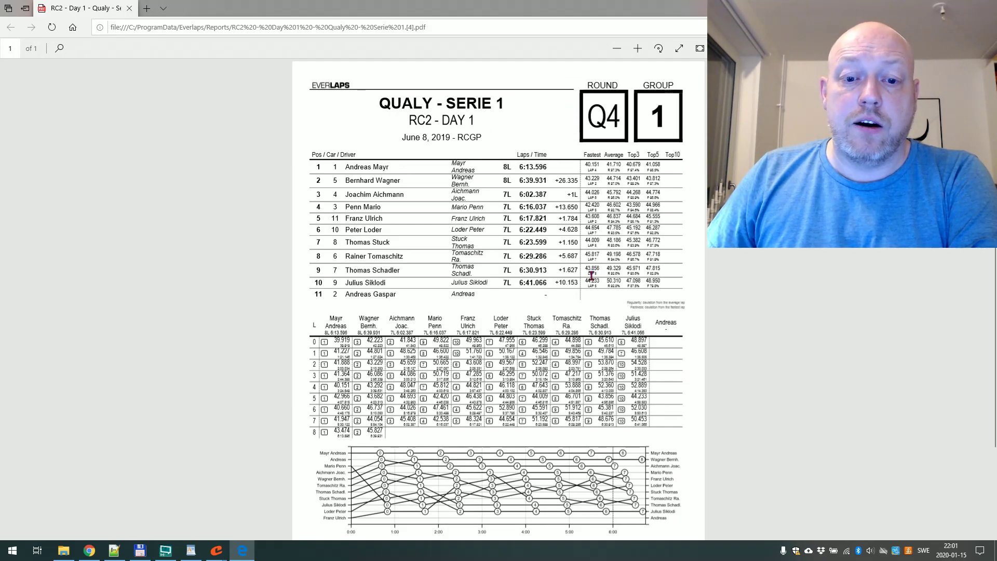
scroll(591, 275, down, 2)
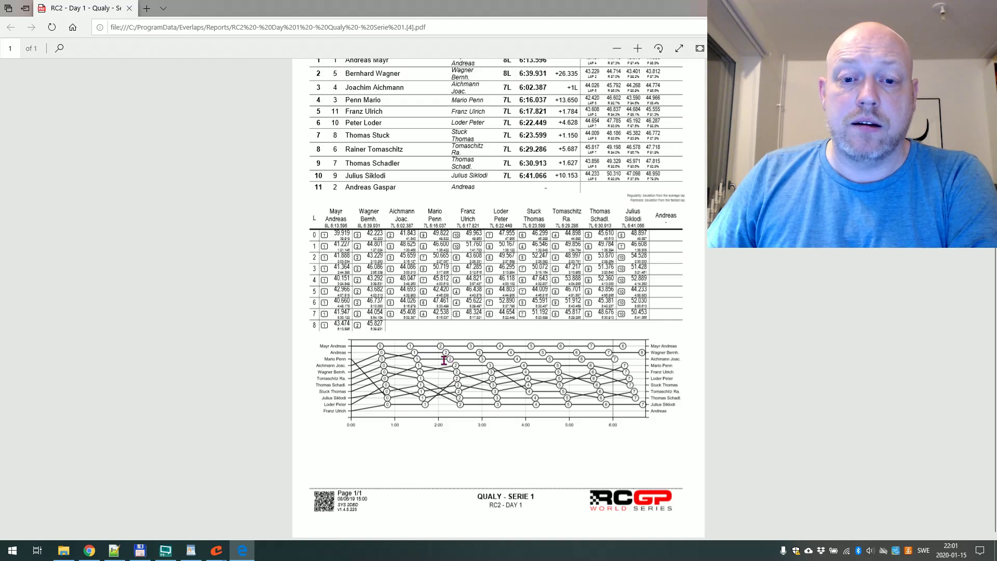
scroll(509, 380, up, 2)
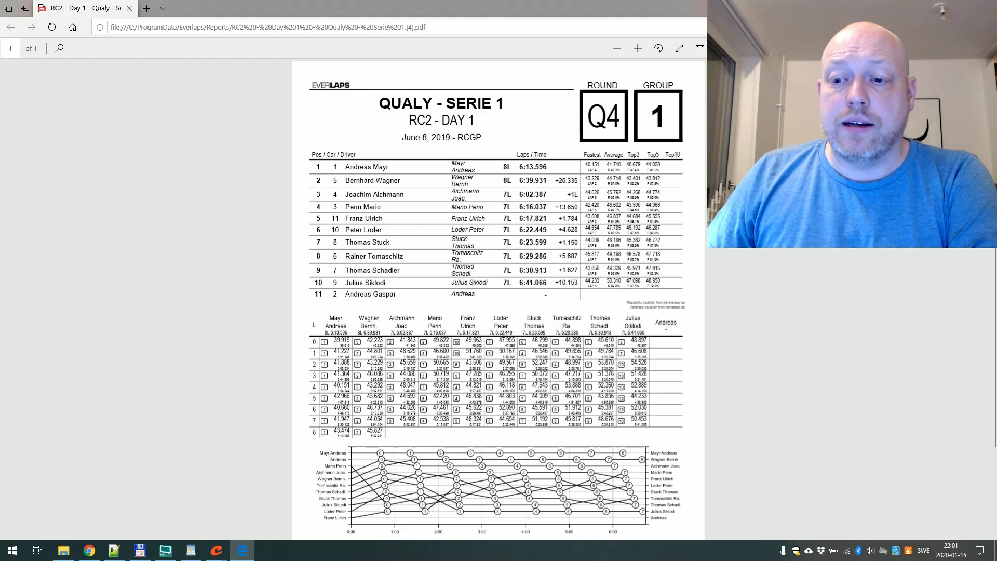
click(637, 48)
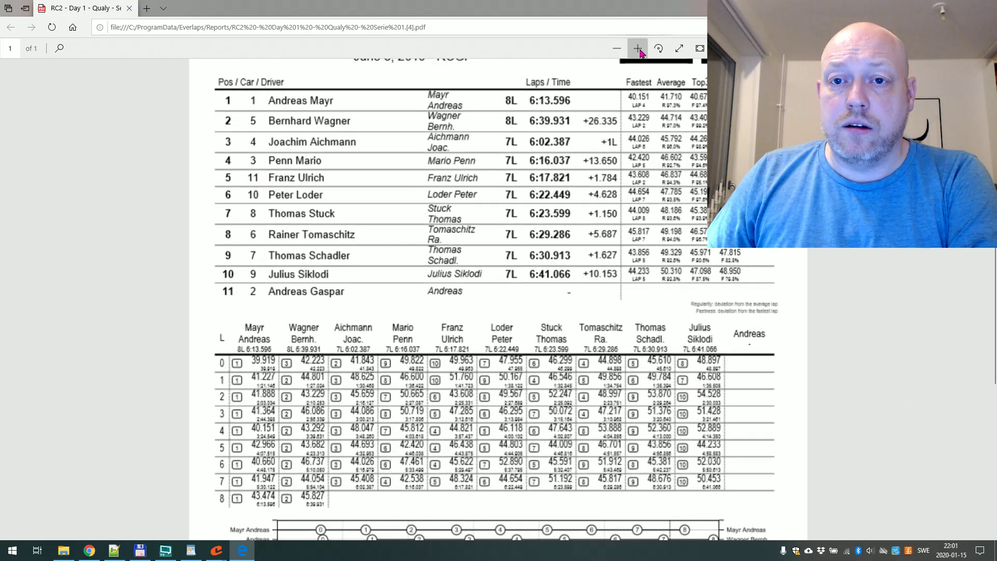
click(638, 48)
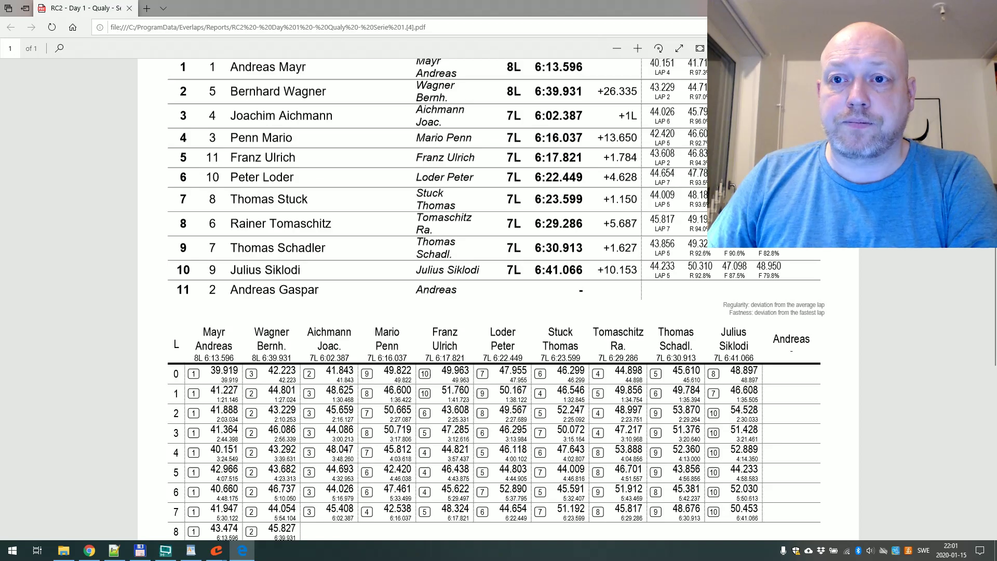
drag(779, 8, 415, 47)
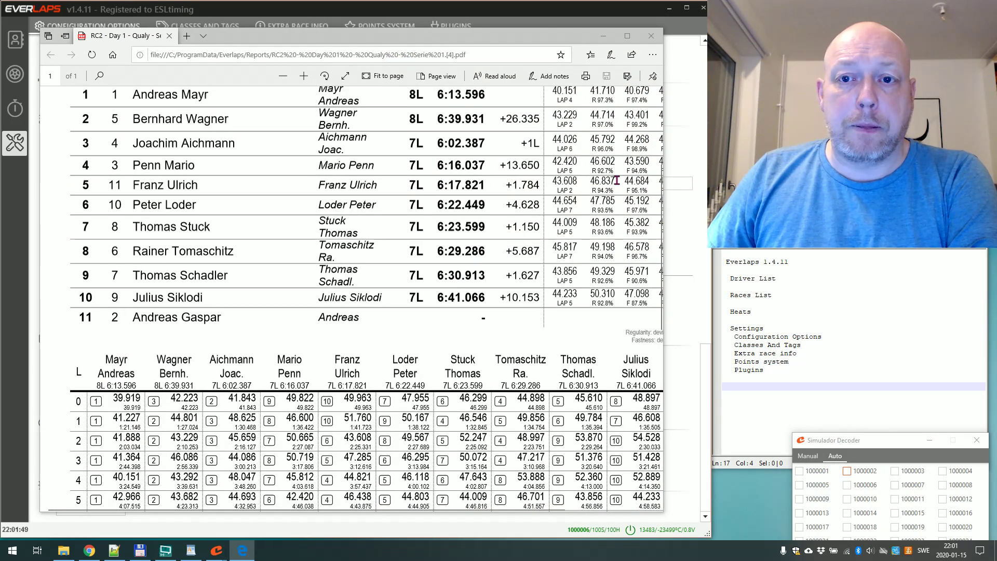
drag(665, 168, 737, 170)
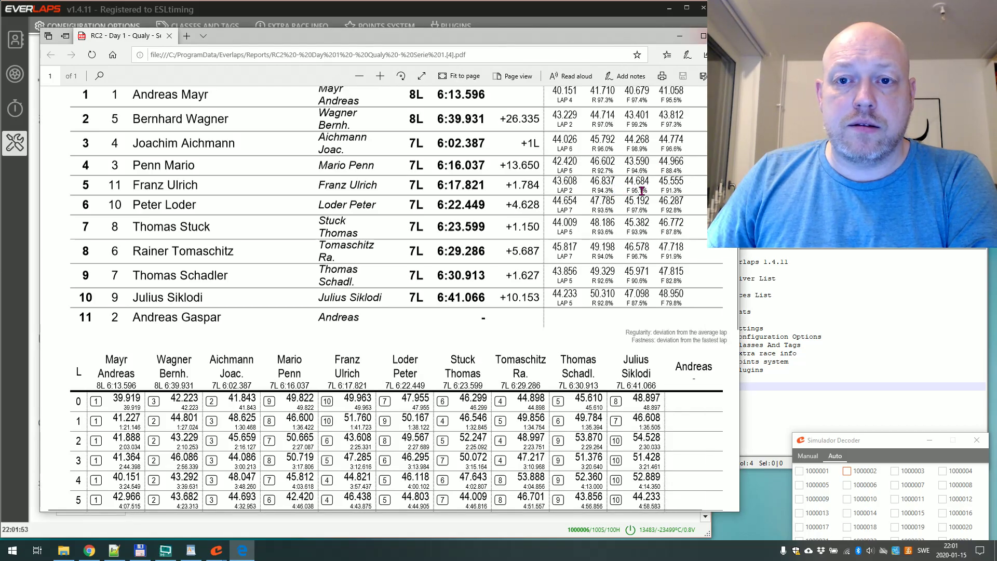
scroll(642, 162, up, 4)
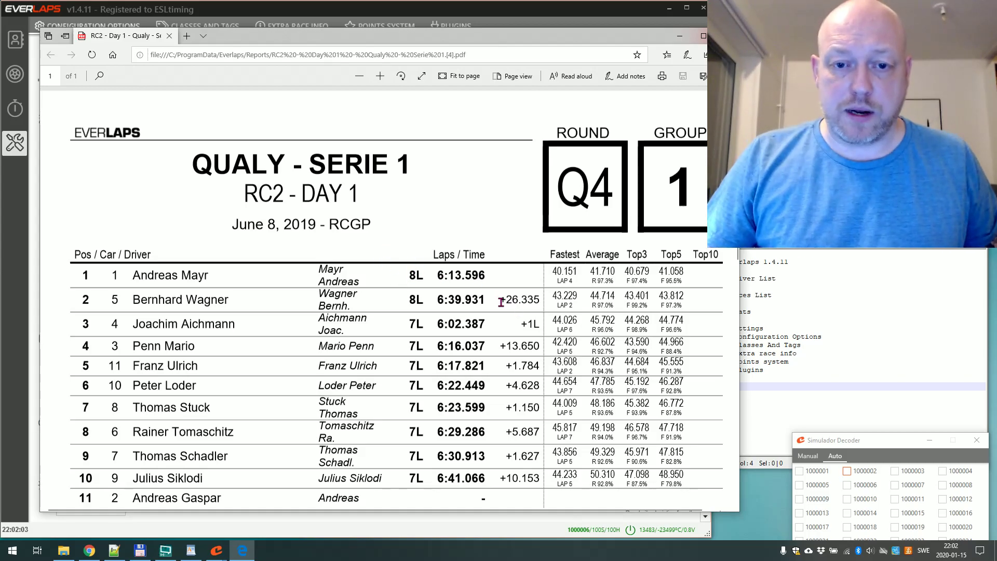
scroll(516, 309, down, 6)
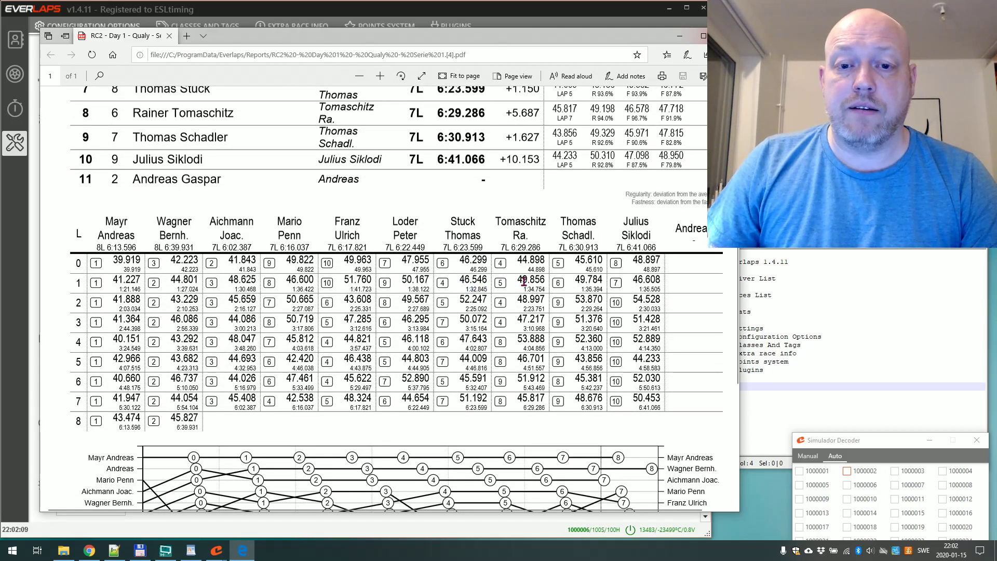
scroll(494, 322, down, 5)
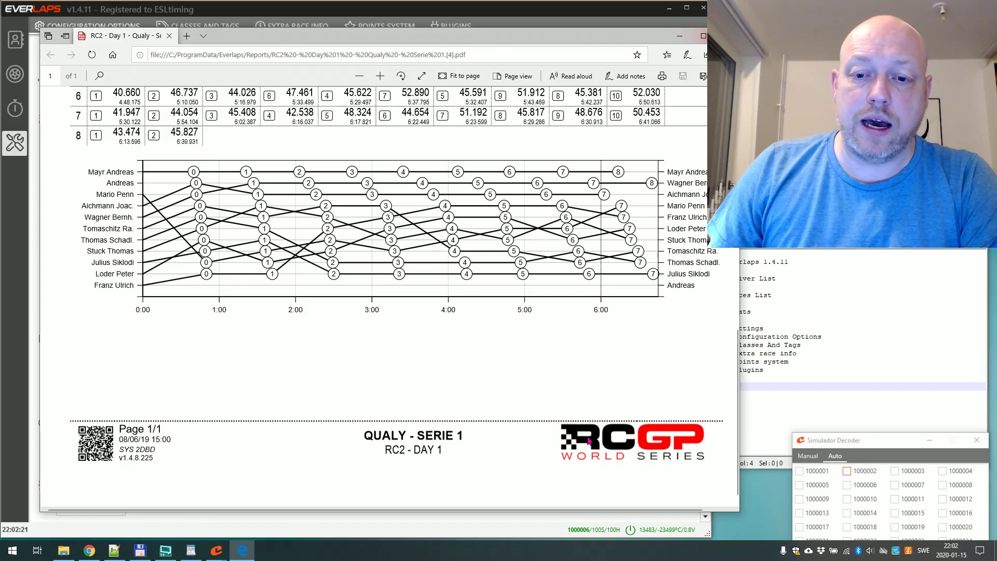
scroll(611, 445, up, 5)
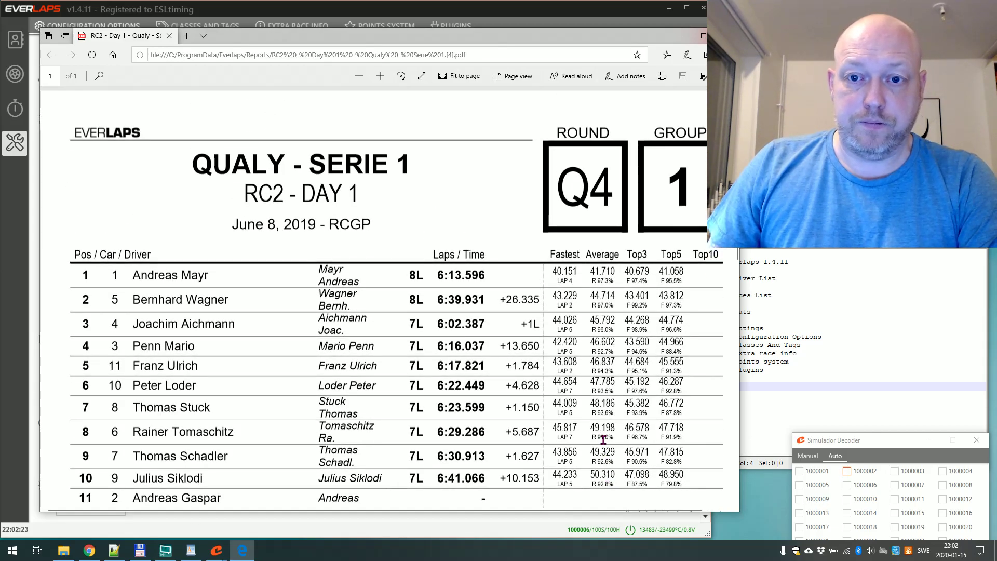
scroll(603, 448, down, 5)
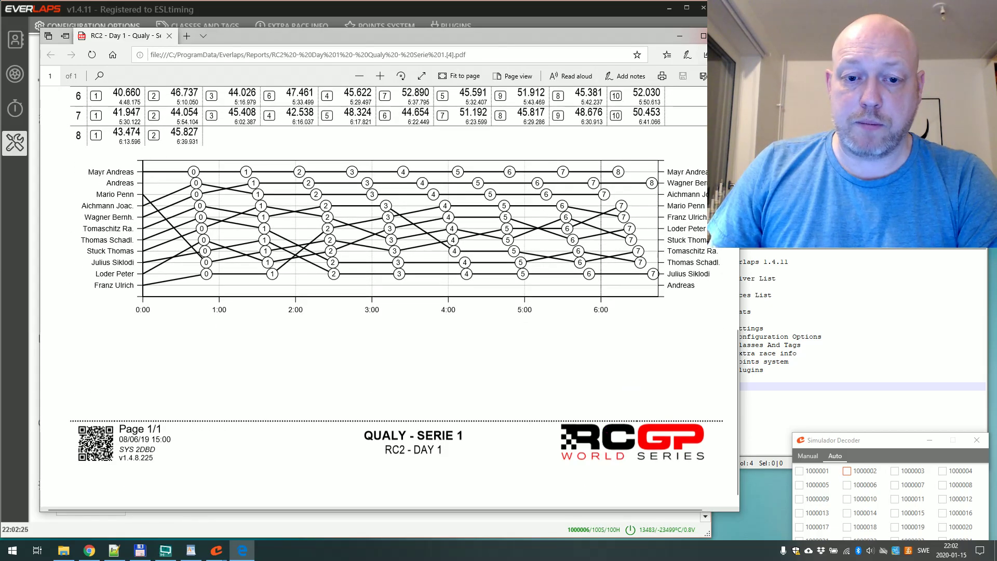
key(alt+F4)
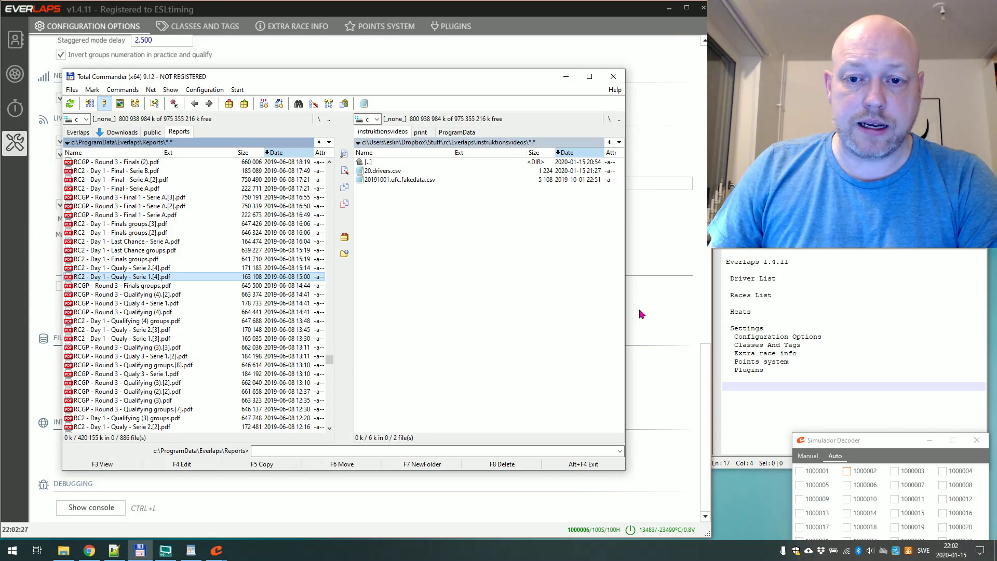
Browse the Logo file chooser and Language list without changes, keeping ClubLogo.png and en.
click(642, 314)
click(257, 399)
click(430, 398)
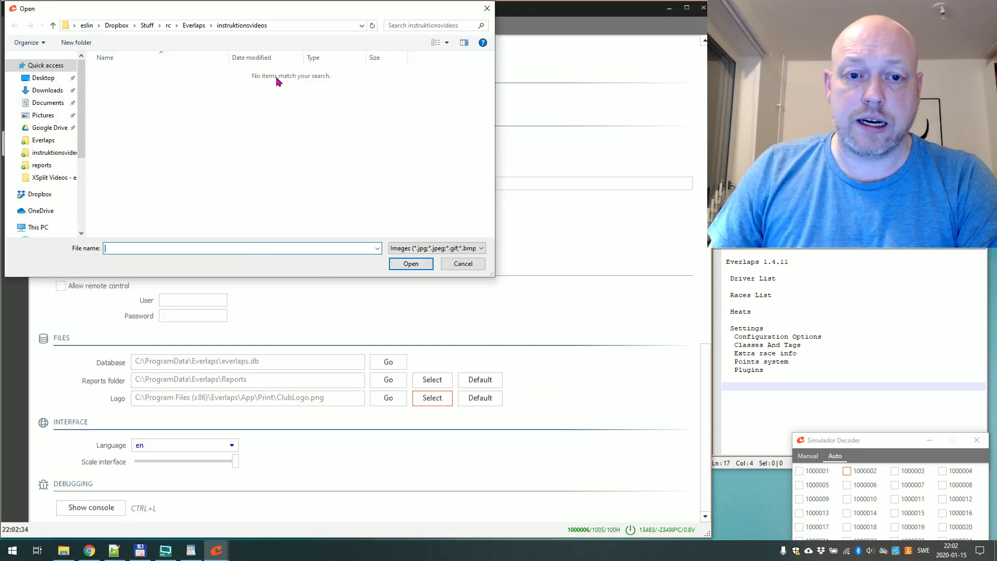
click(463, 263)
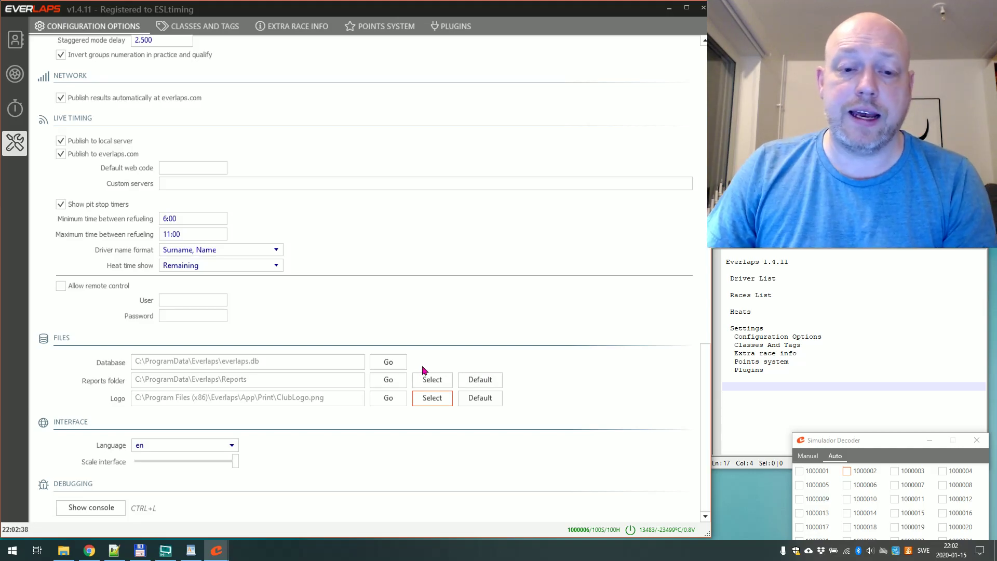
click(424, 398)
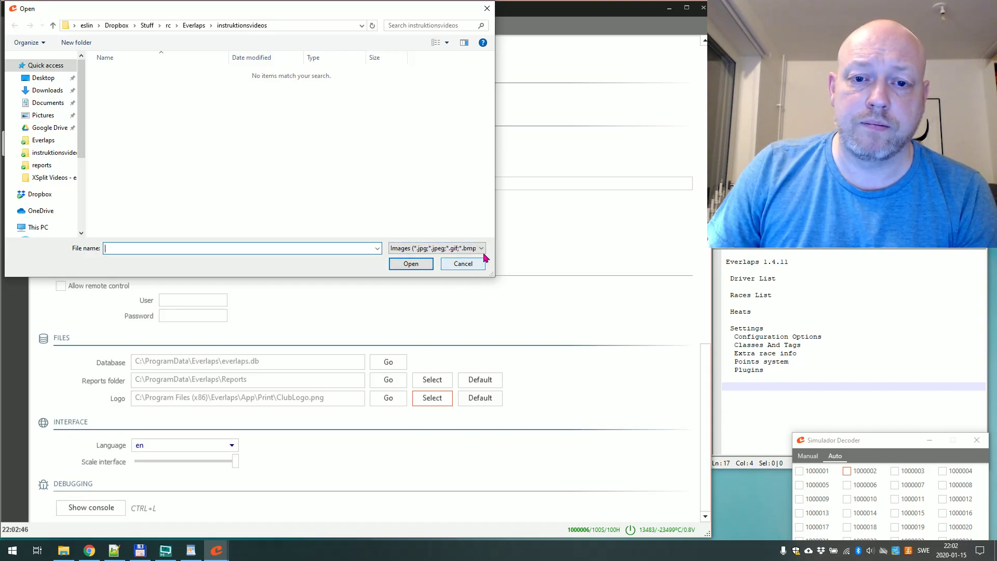
click(482, 251)
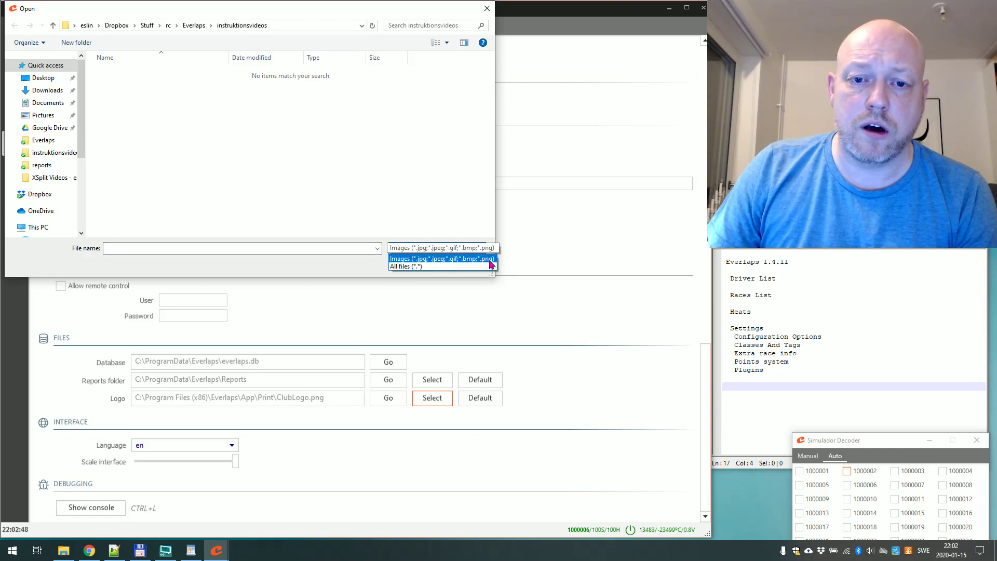
click(445, 203)
click(467, 262)
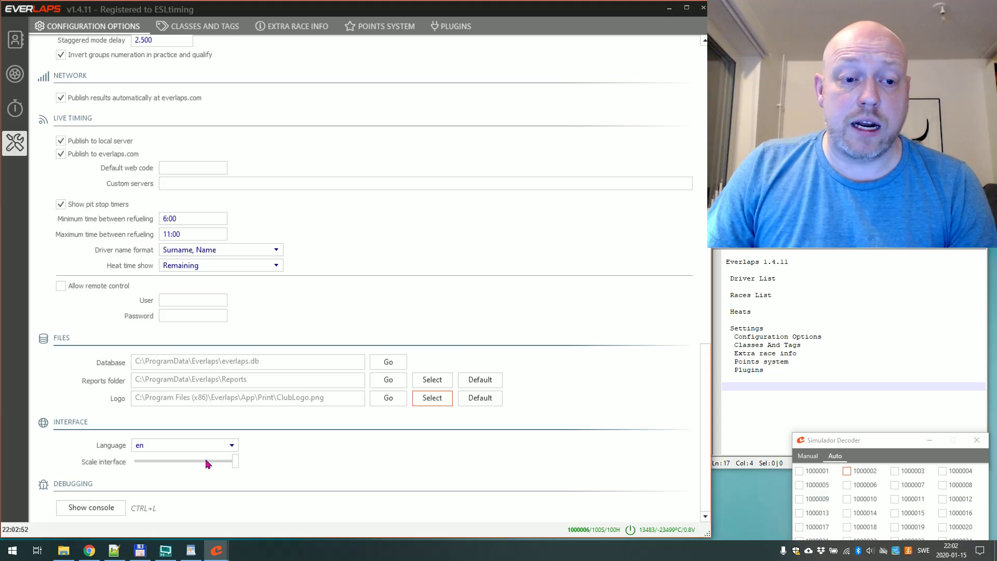
click(227, 447)
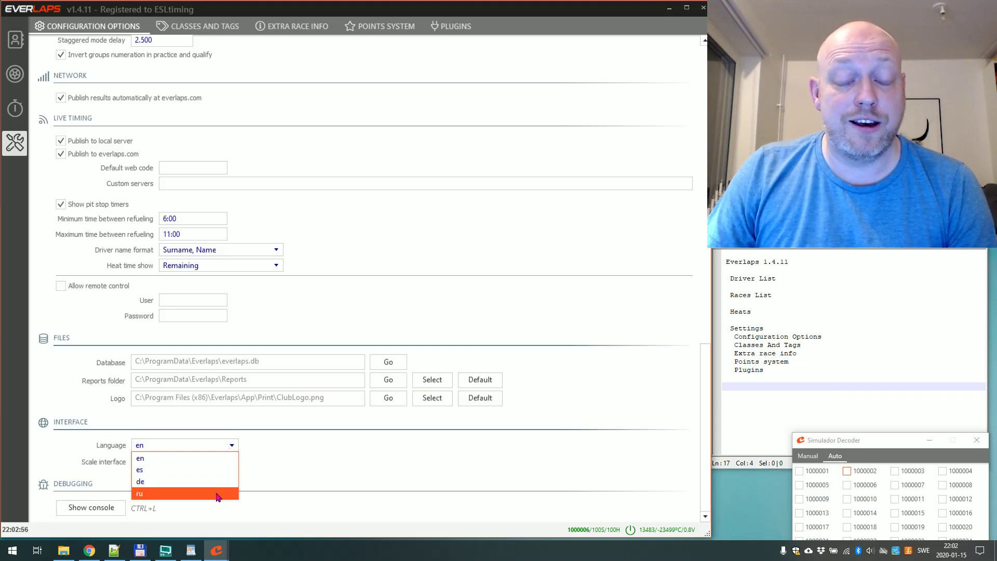
click(312, 450)
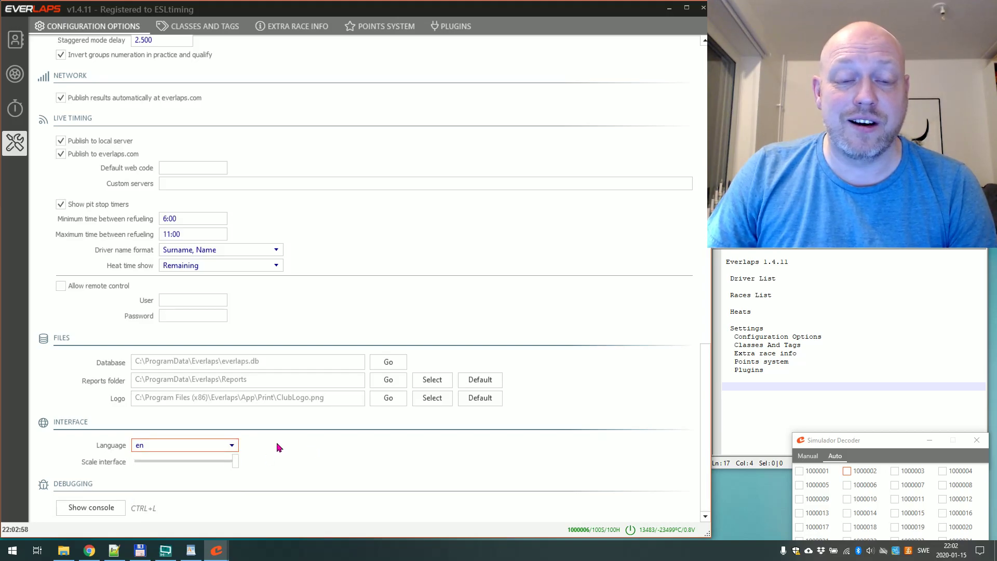